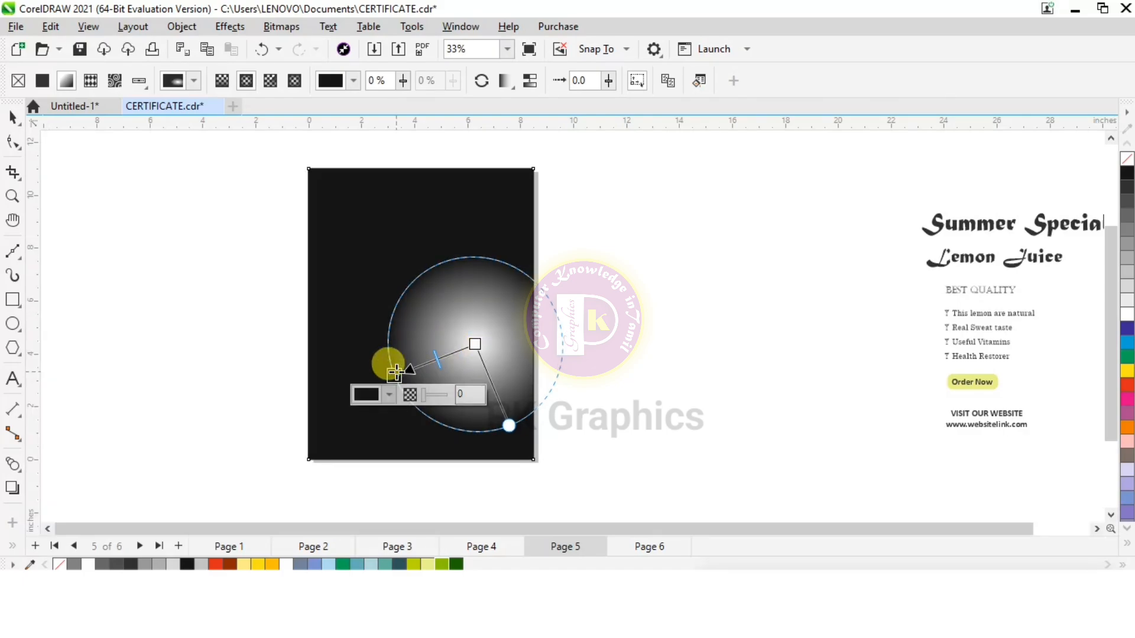
Set the outer colour of the page background's radial gradient to olive green
left_click(442, 564)
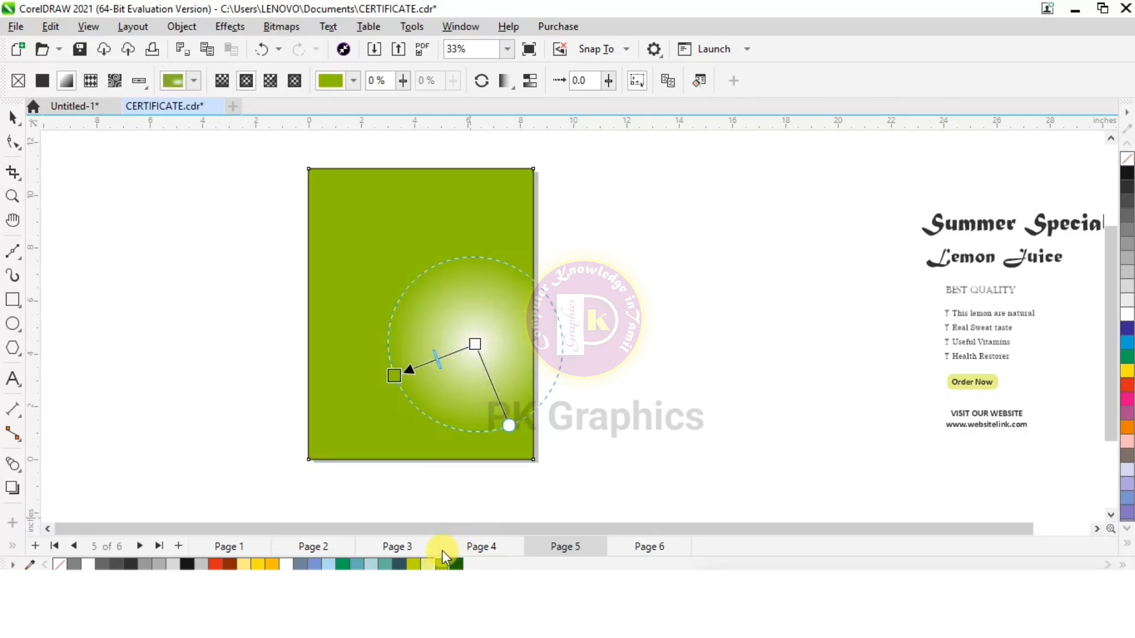
left_click(13, 118)
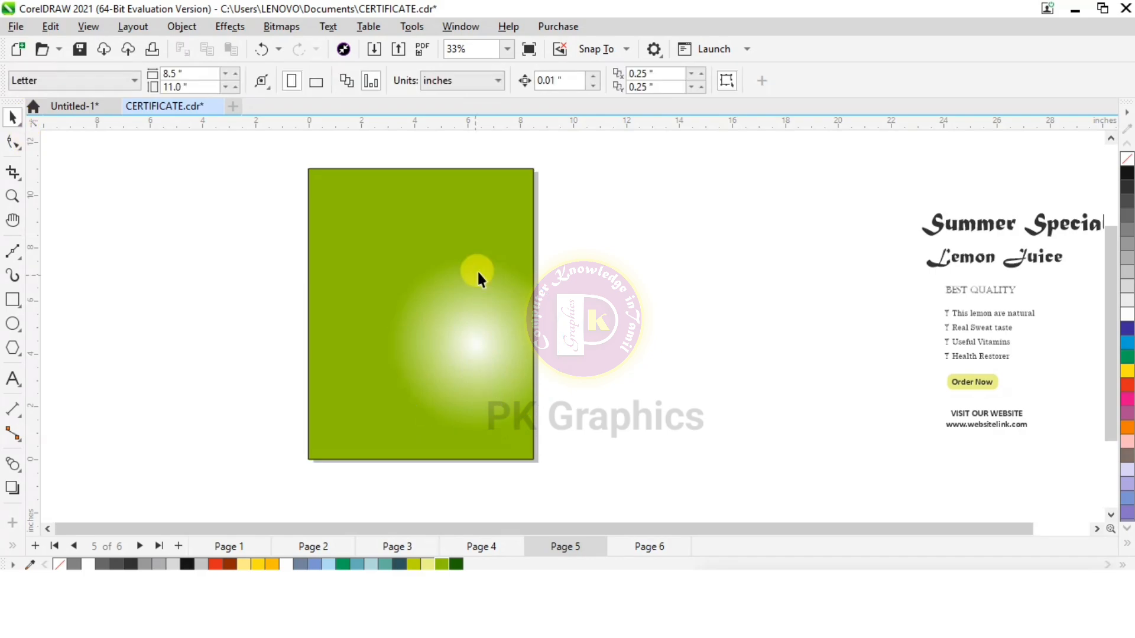
Import the wooden table and lemon tree photos from the lemon folder and place both beside the page
left_click(373, 49)
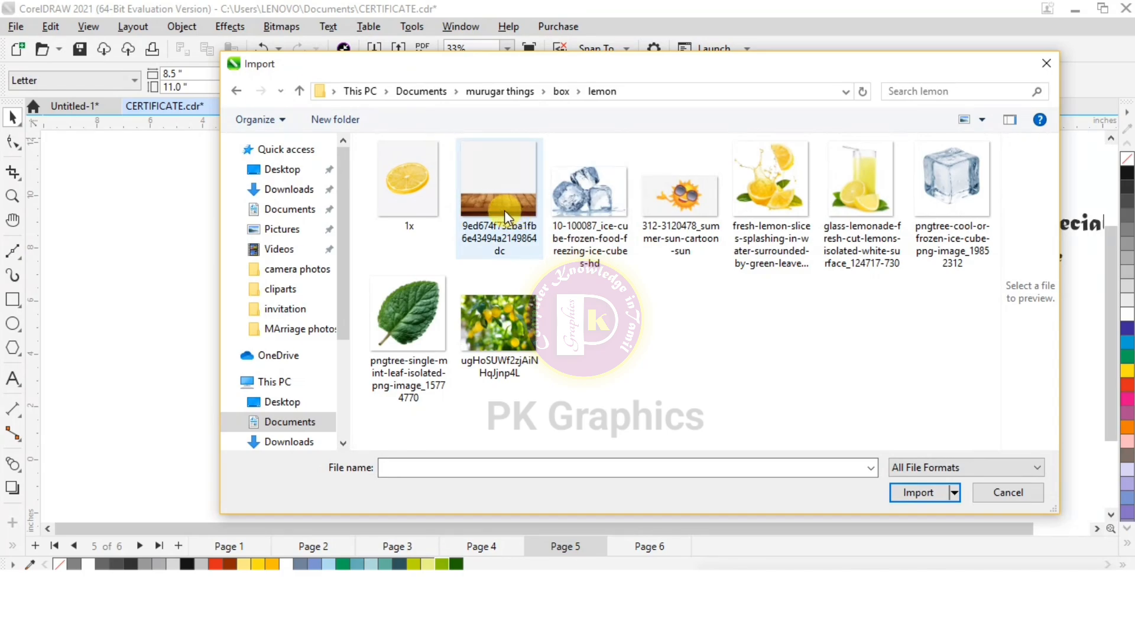
left_click(505, 211)
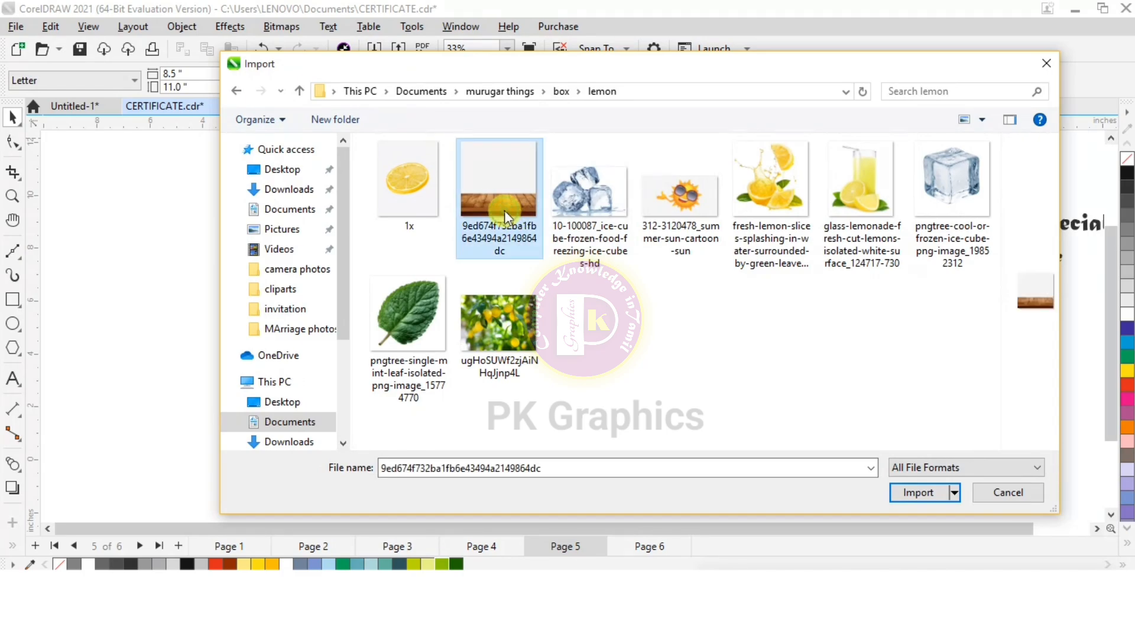
left_click(511, 349, "ctrl")
left_click(904, 492)
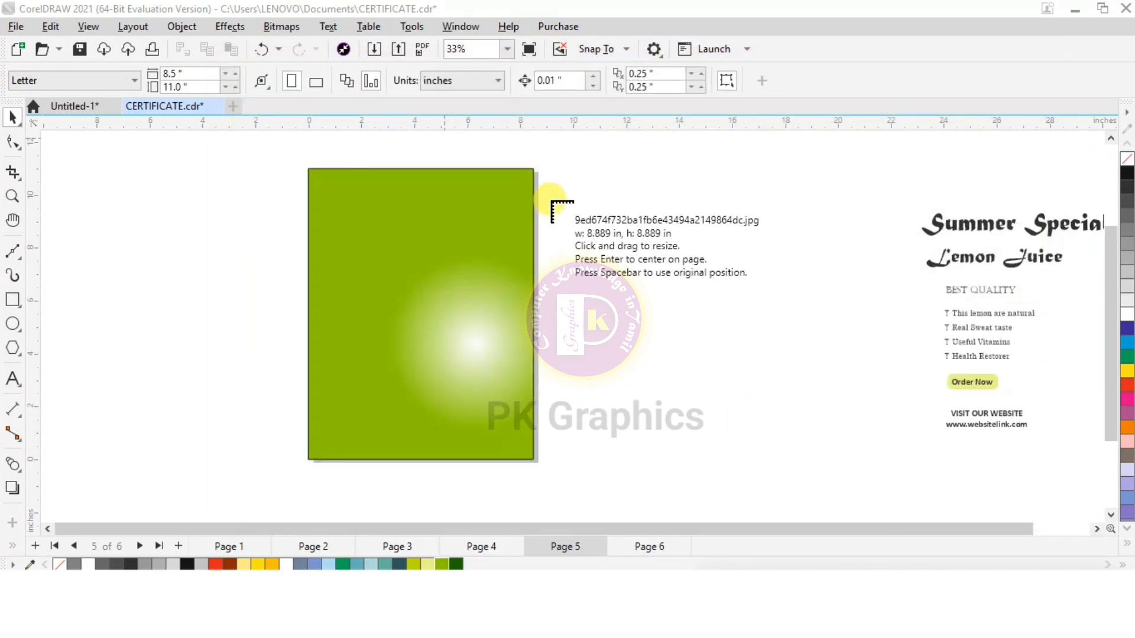
left_click_drag(552, 202, 763, 412)
left_click_drag(712, 179, 870, 371)
Align the wooden table image with the page's lower-left corner and enlarge it to about 8.4 inches wide
left_click_drag(623, 378, 379, 427)
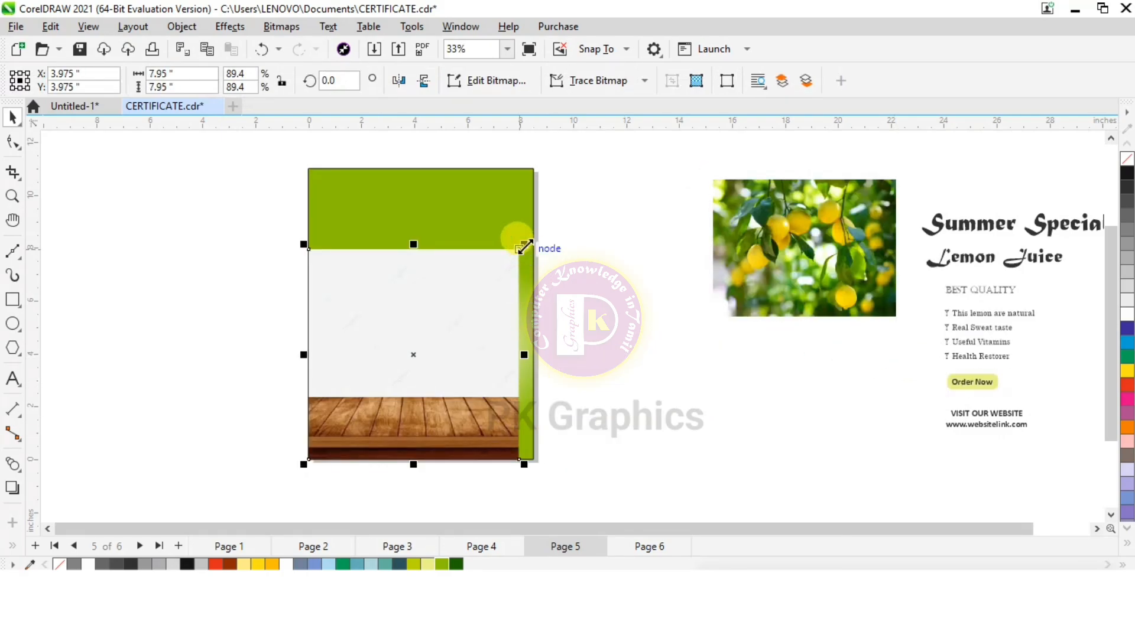
mouse_move(523, 245)
left_mouse_down()
mouse_move(548, 232)
mouse_move(539, 221)
mouse_move(536, 231)
left_mouse_up()
Crop the blank area above the tabletop by lowering the table image's two upper nodes to the wood's edge
left_click(15, 143)
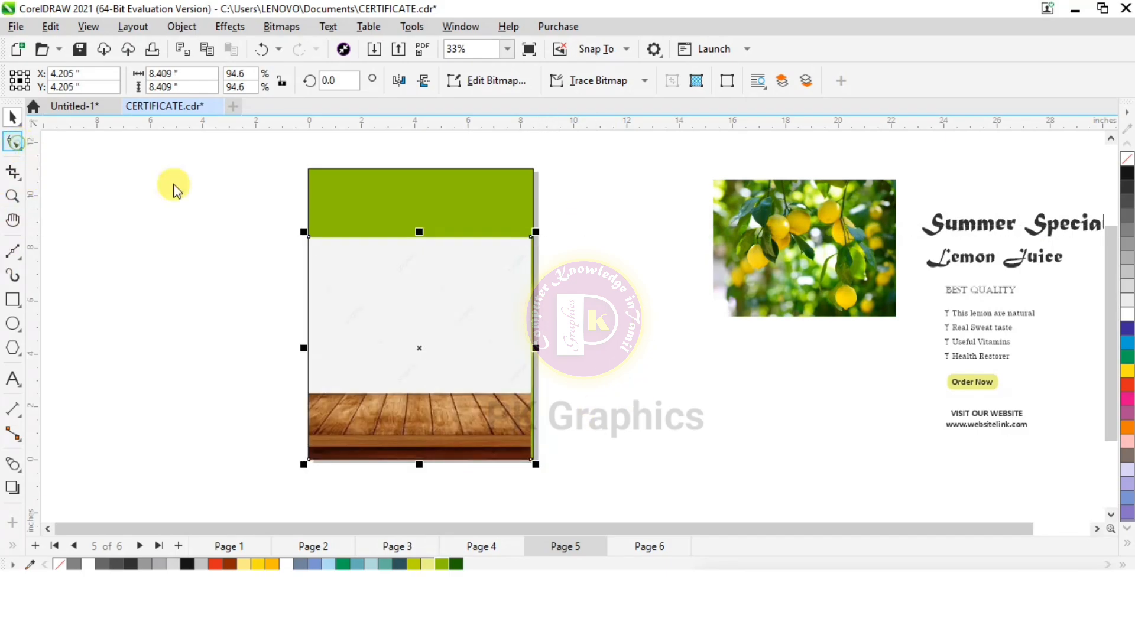
left_click_drag(307, 235, 308, 392)
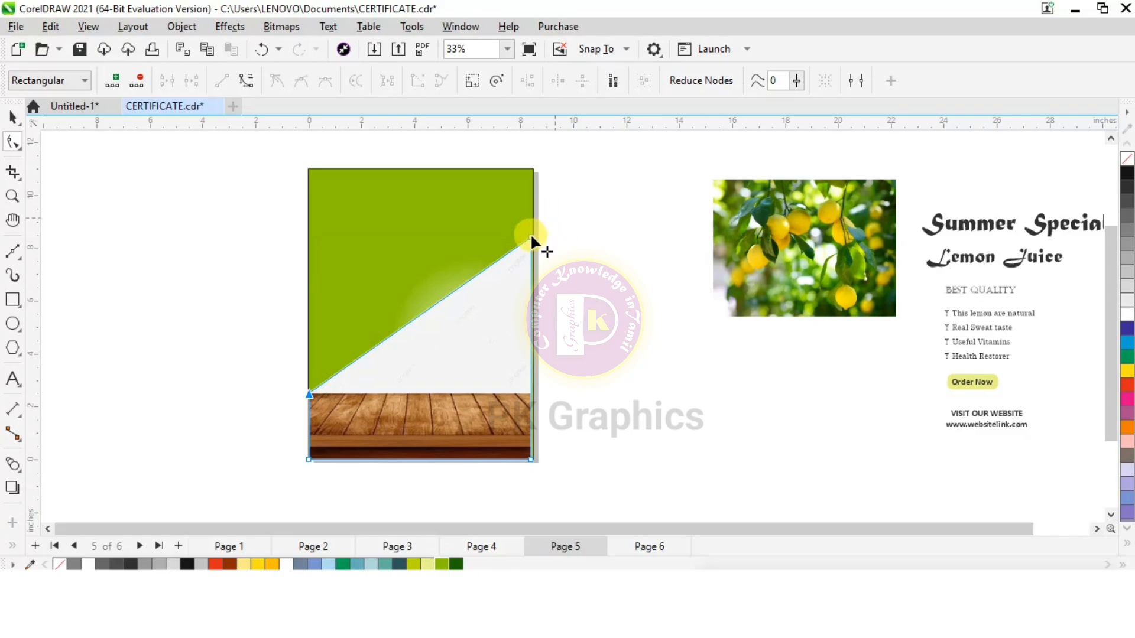
left_click_drag(530, 234, 531, 393)
scroll(431, 451, "up", 3)
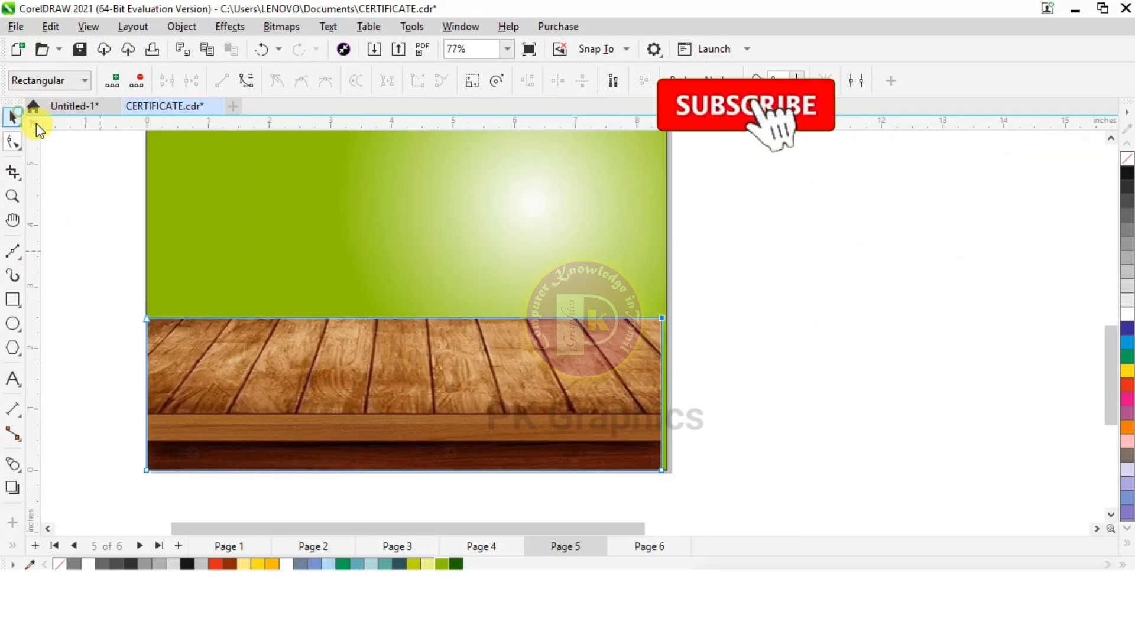
Stretch the wooden table to the page's full 8.5 inch width and reduce its height to about 1.9 inches
left_click(13, 117)
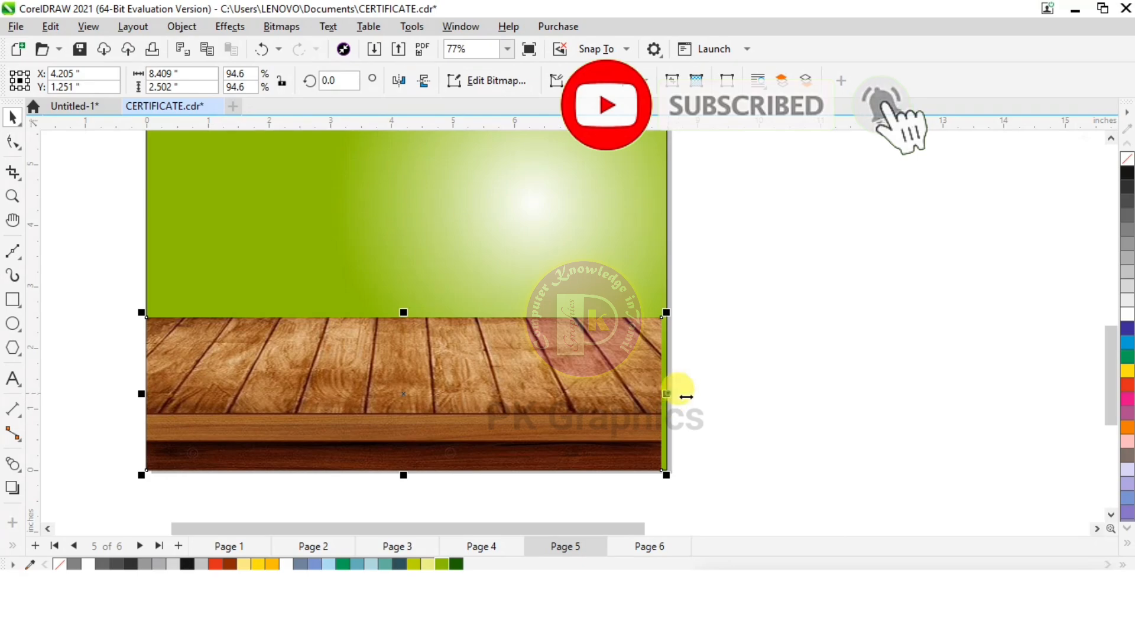
left_click_drag(686, 397, 672, 395)
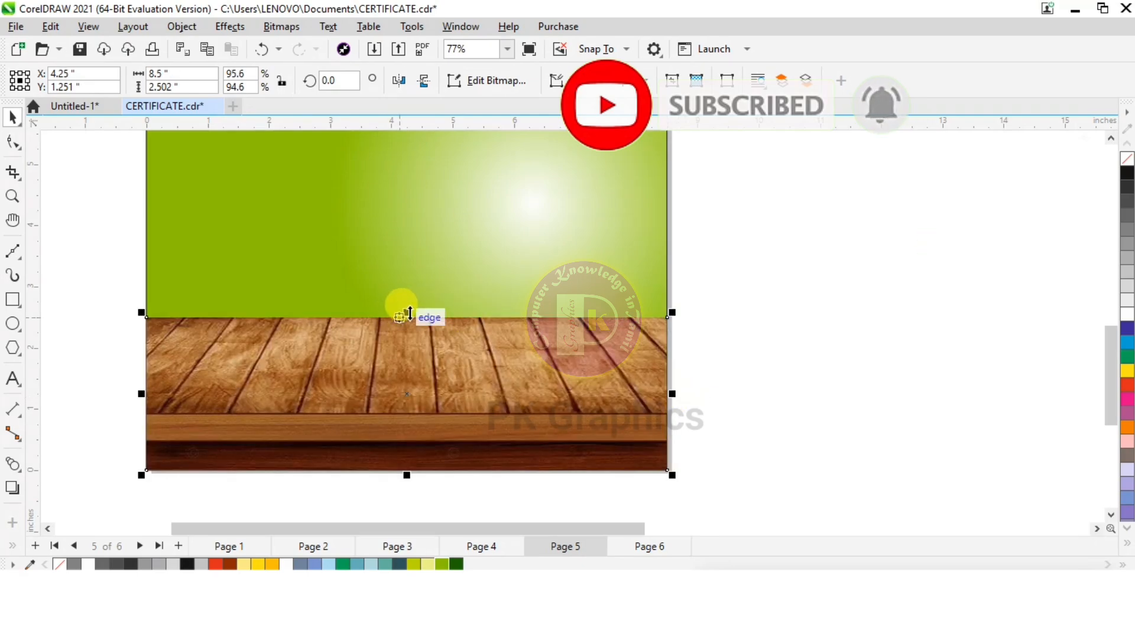
left_click_drag(410, 313, 412, 351)
Apply a uniform transparency of 43 to the wooden table image and deselect it
left_click(13, 546)
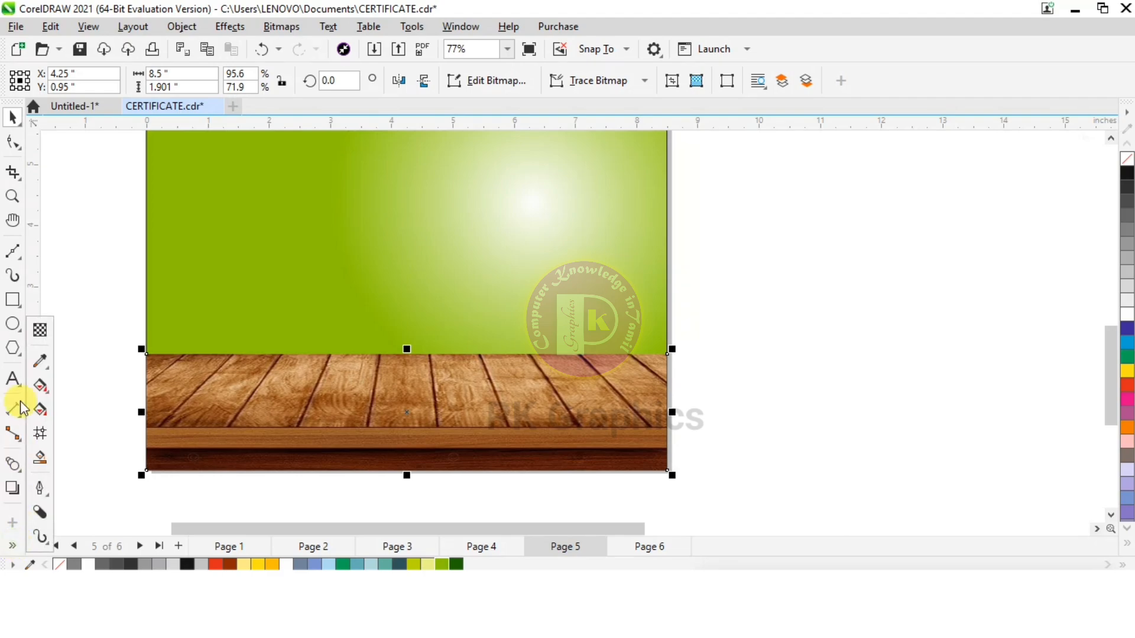
left_click(40, 332)
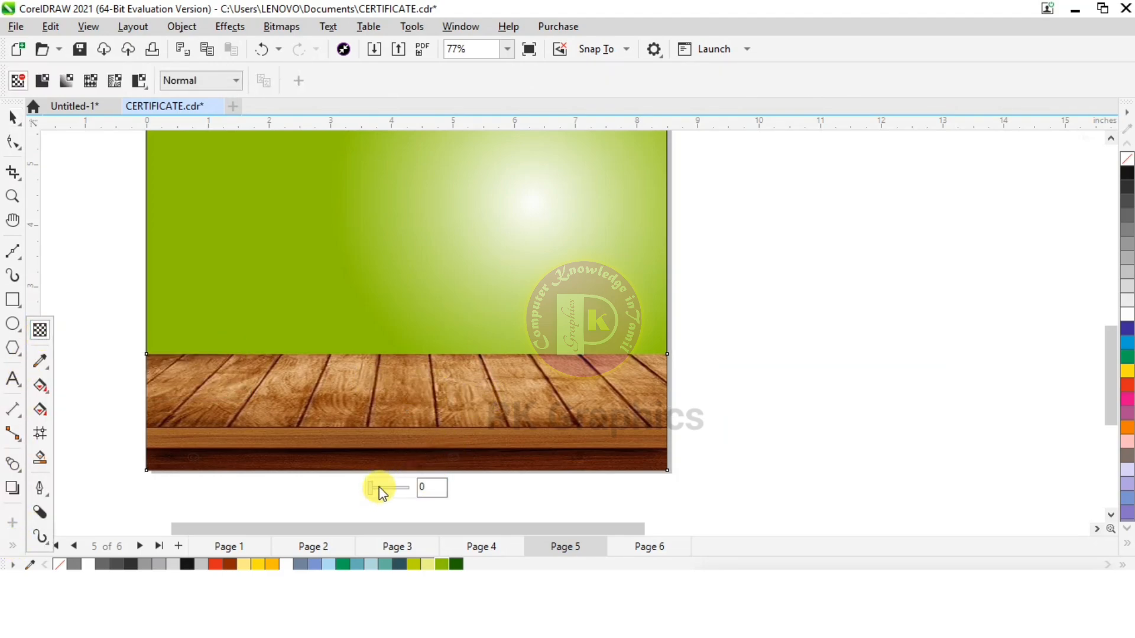
left_click_drag(380, 486, 387, 491)
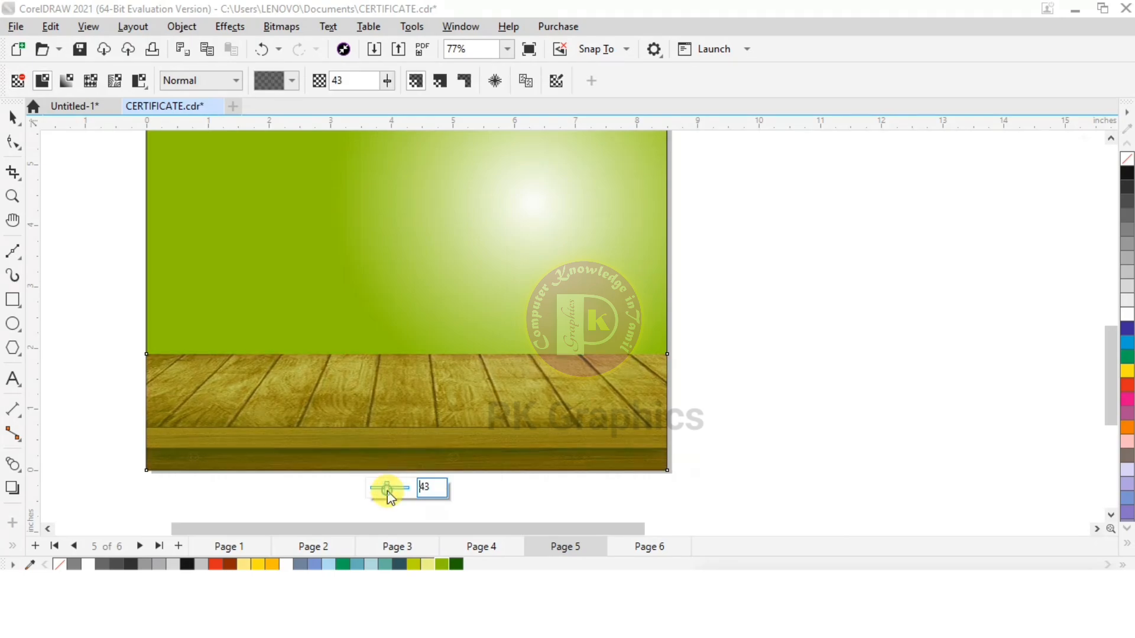
scroll(384, 328, "down", 5)
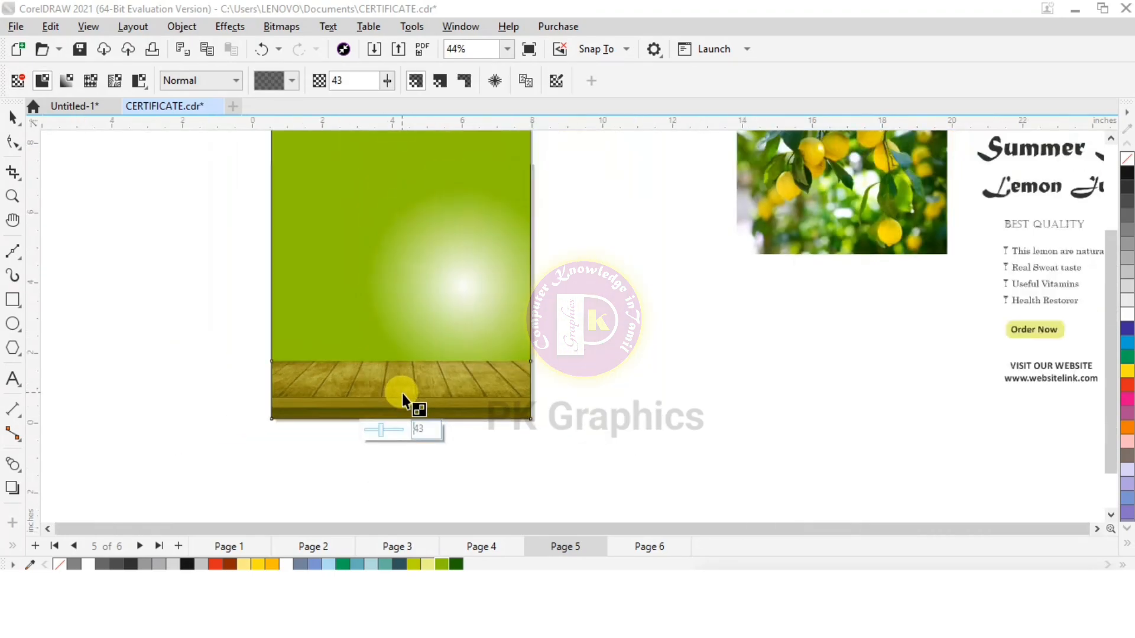
scroll(402, 392, "down", 2)
left_click(13, 116)
left_click(115, 227)
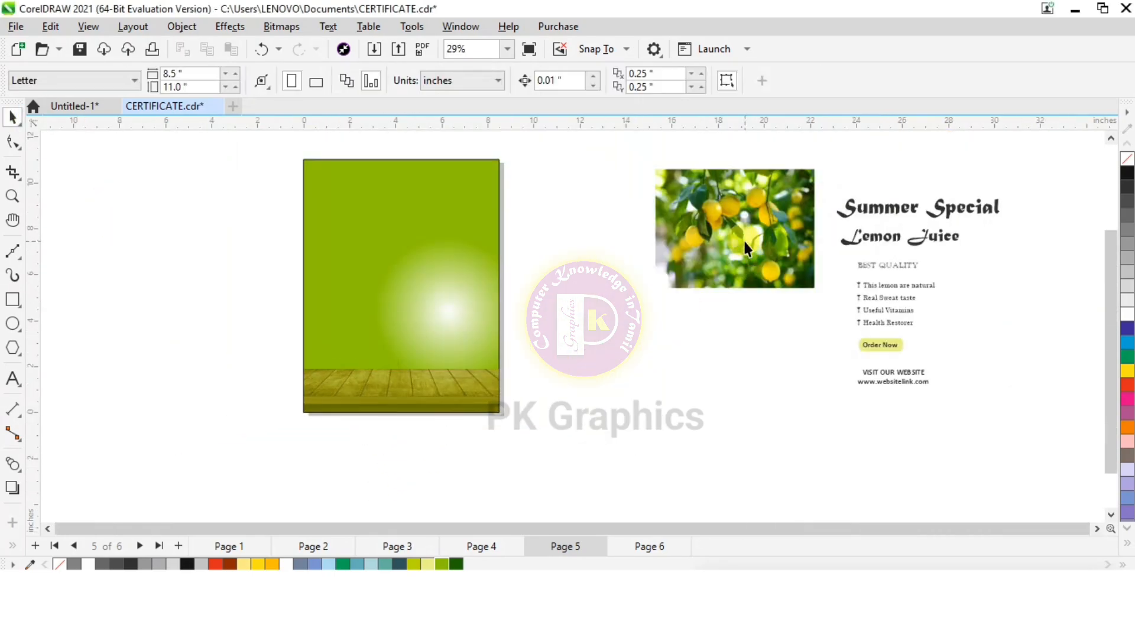
Move the lemon tree photo to the upper part of the page and enlarge it to about 8.6 inches wide
left_click_drag(746, 248, 406, 212)
left_click_drag(470, 282, 506, 313)
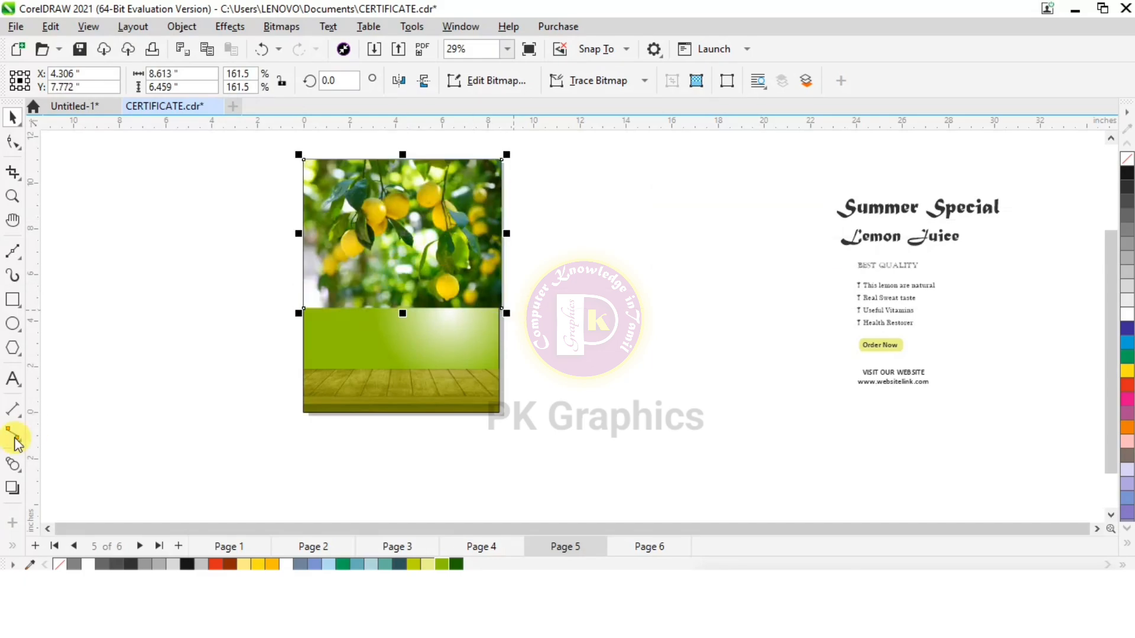
Fade the lemon tree photo downward with a vertical linear transparency and make its upper end partly transparent
left_click(13, 547)
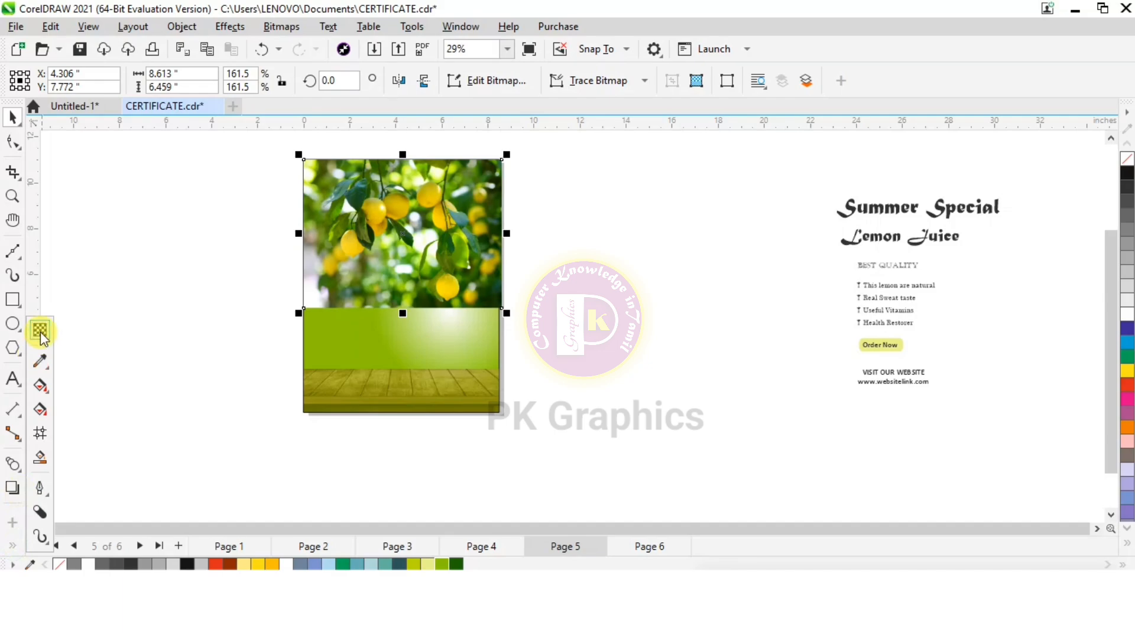
left_click(39, 329)
left_click_drag(403, 172, 403, 298)
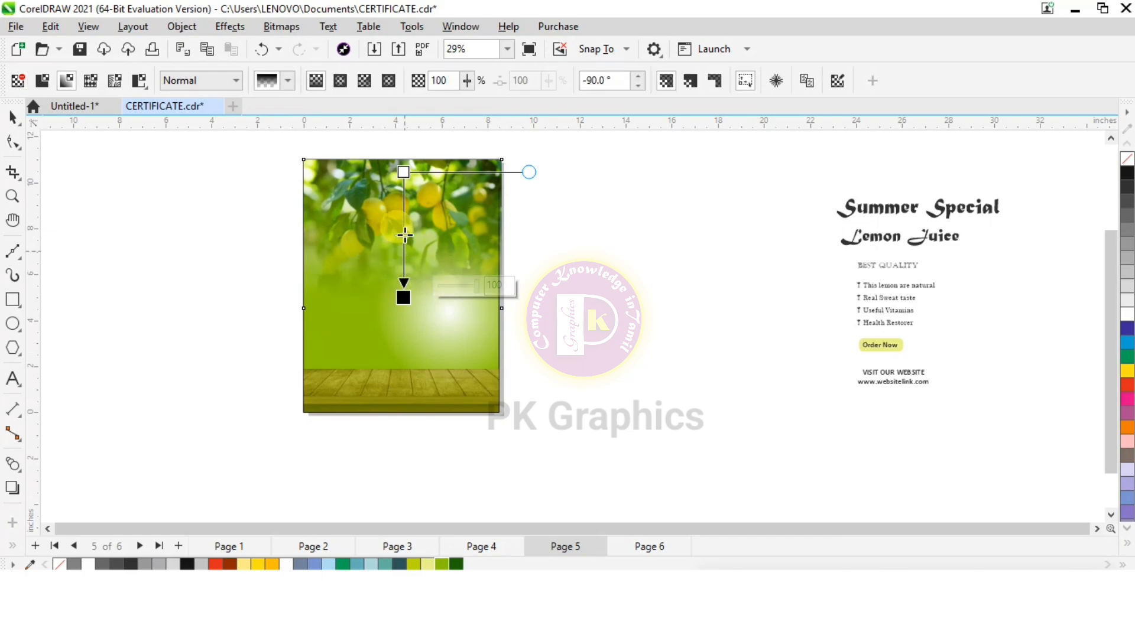
left_click(403, 172)
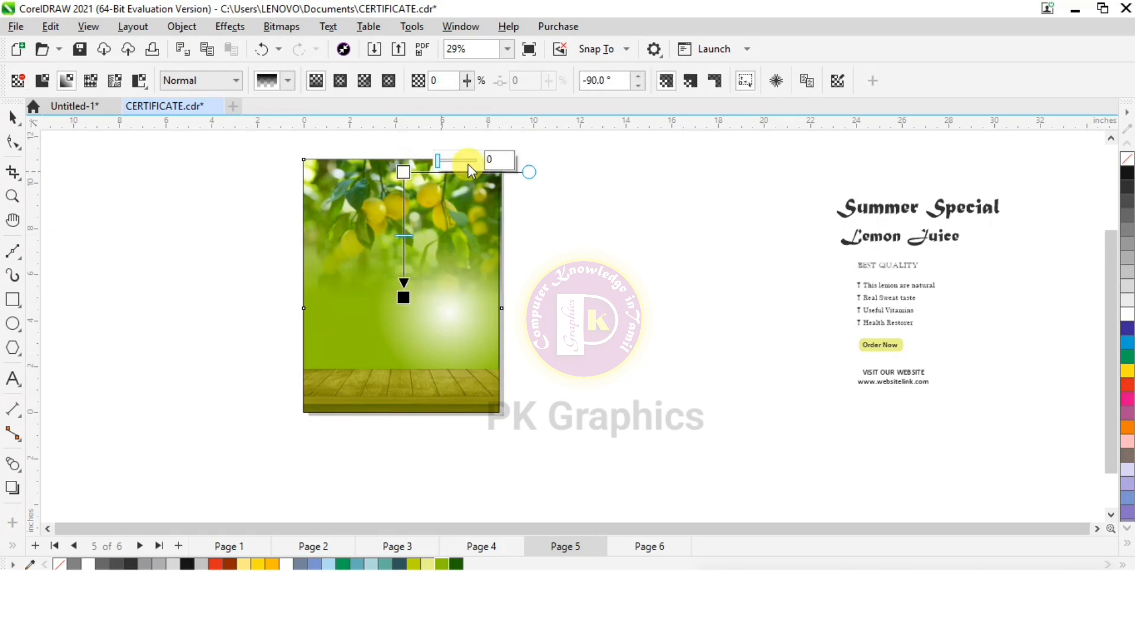
left_click_drag(445, 161, 462, 164)
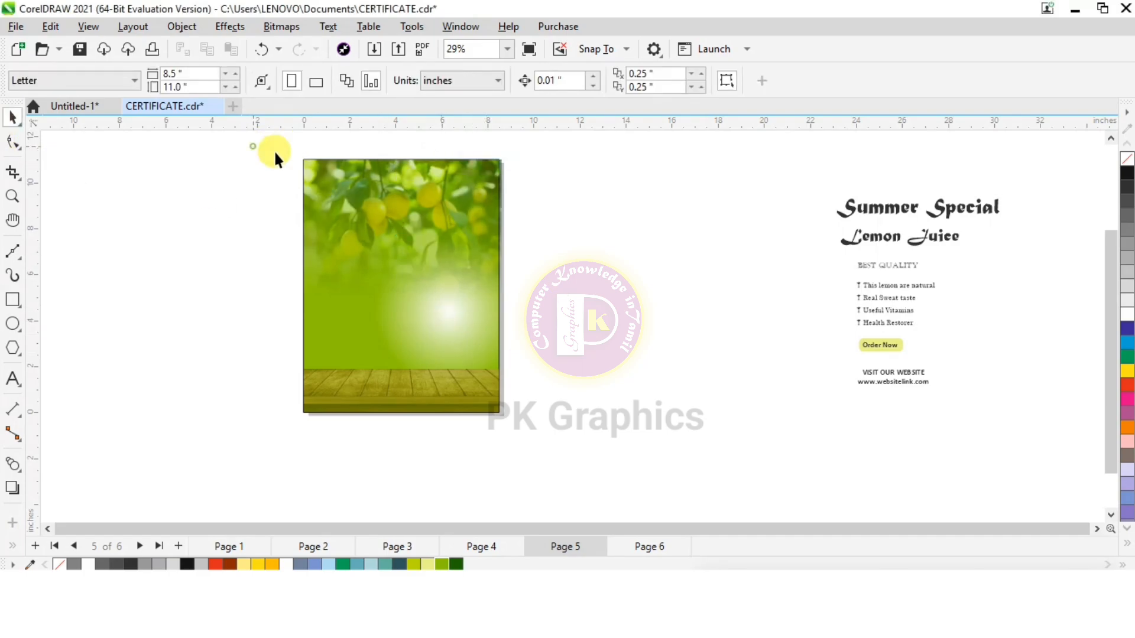
left_click_drag(577, 374, 602, 453)
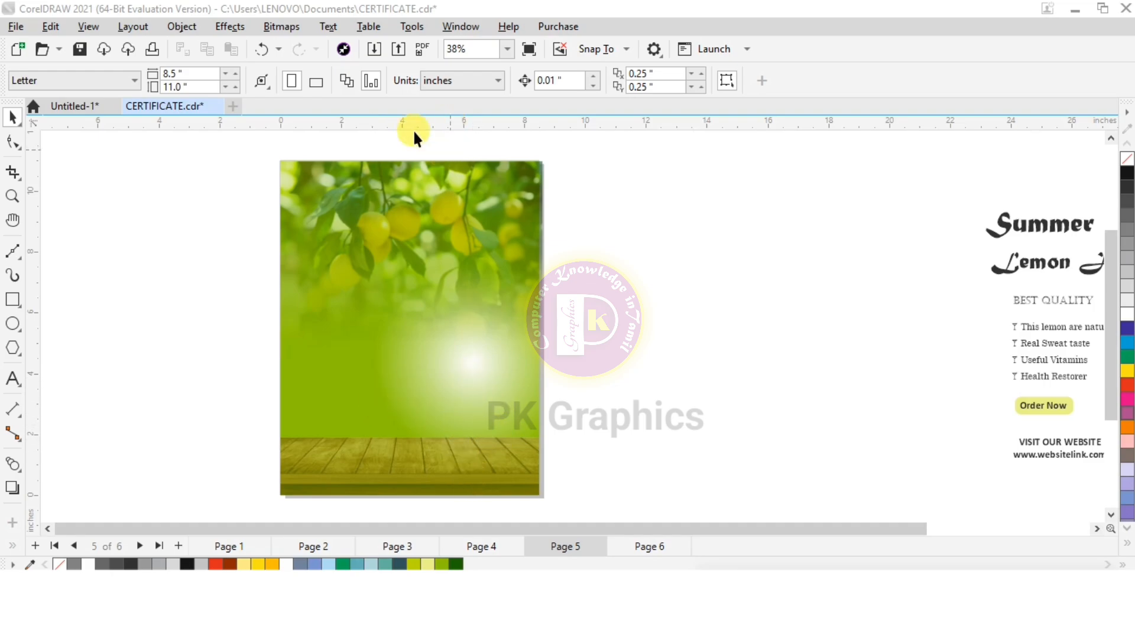
Import the lemon slice, ice cubes, sun cartoon, lemon splash, lemonade glass, single ice cube and mint leaf images together
left_click(373, 49)
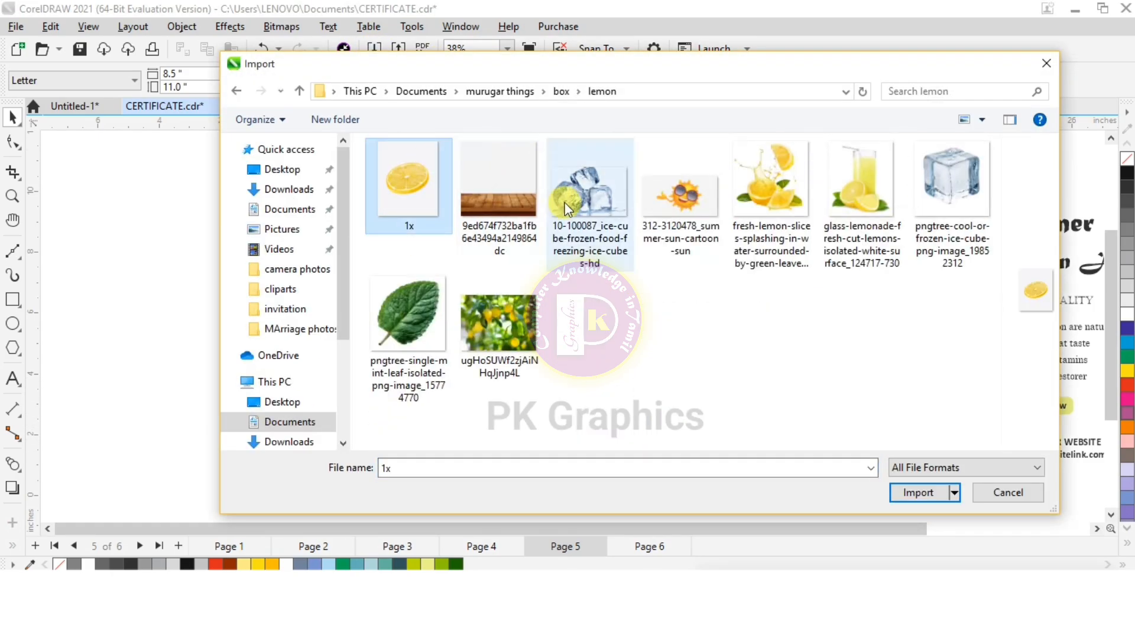
left_click(590, 177, "ctrl")
left_click(679, 177, "ctrl")
left_click(771, 177, "ctrl")
left_click(860, 177, "ctrl")
left_click(952, 177, "ctrl")
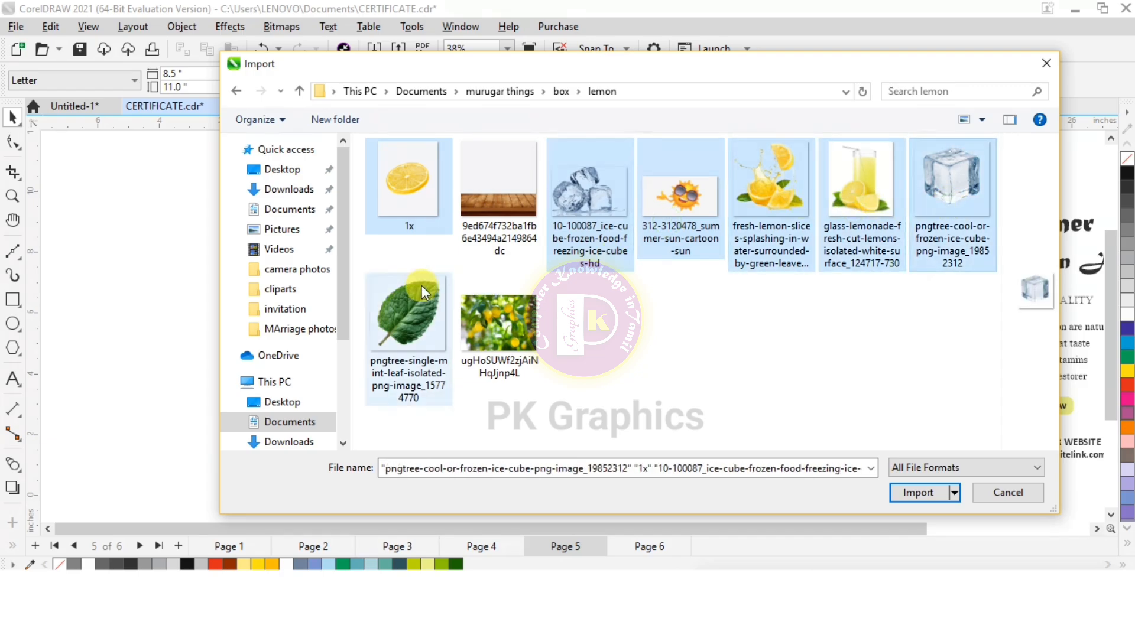
left_click(409, 331, "ctrl")
left_click(918, 492)
Place the seven imported images one after another in the empty area beside the page
left_click(557, 160)
left_click(644, 202)
left_click(762, 174)
left_click(599, 330)
left_click(738, 326)
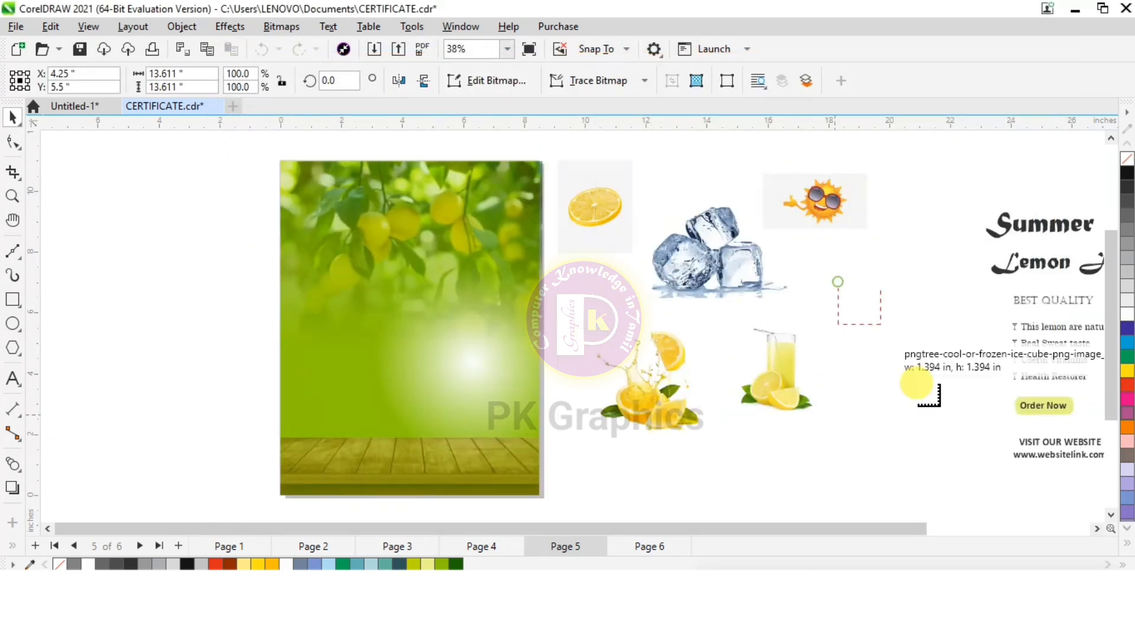
left_click(849, 289)
left_click(616, 303)
Move the lemonade glass image onto the white glow on the page and copy it
left_click_drag(772, 370, 456, 359)
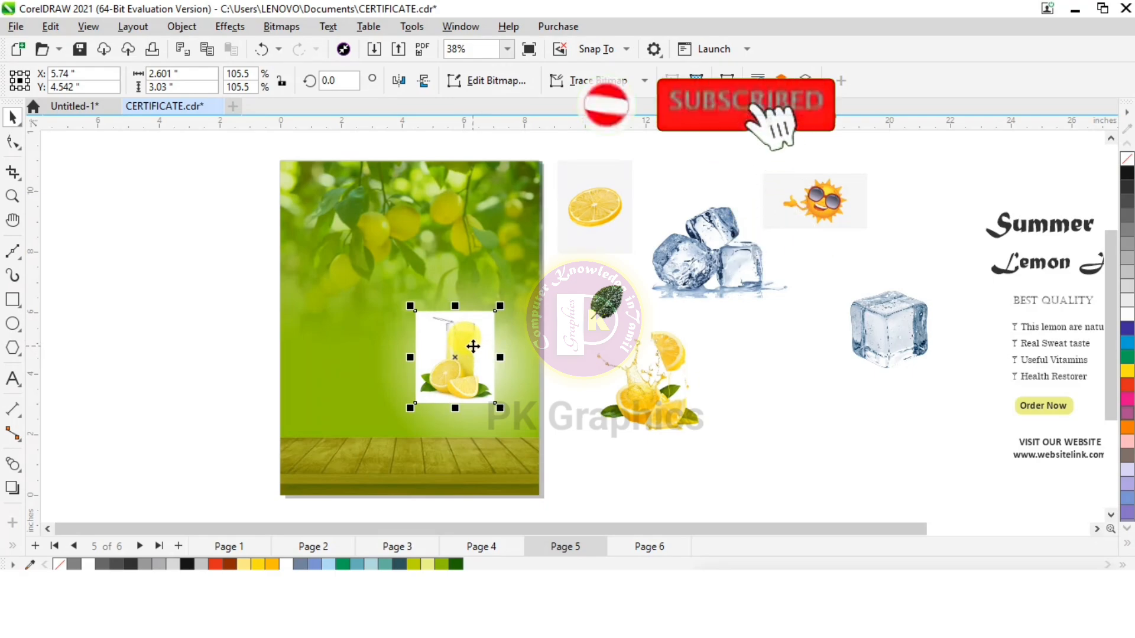
key("ctrl+c")
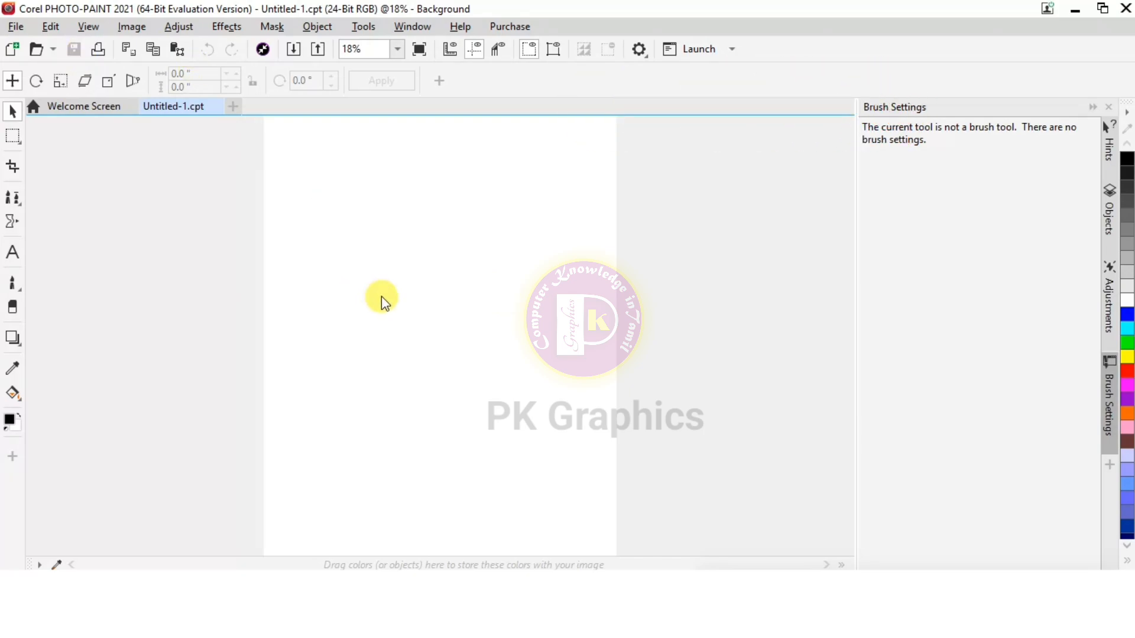
Switch to Corel PHOTO-PAINT, bring in the lemonade glass at 249 × 290 pixels and enlarge it to about 5.4 × 6.3 inches
key("ctrl+v")
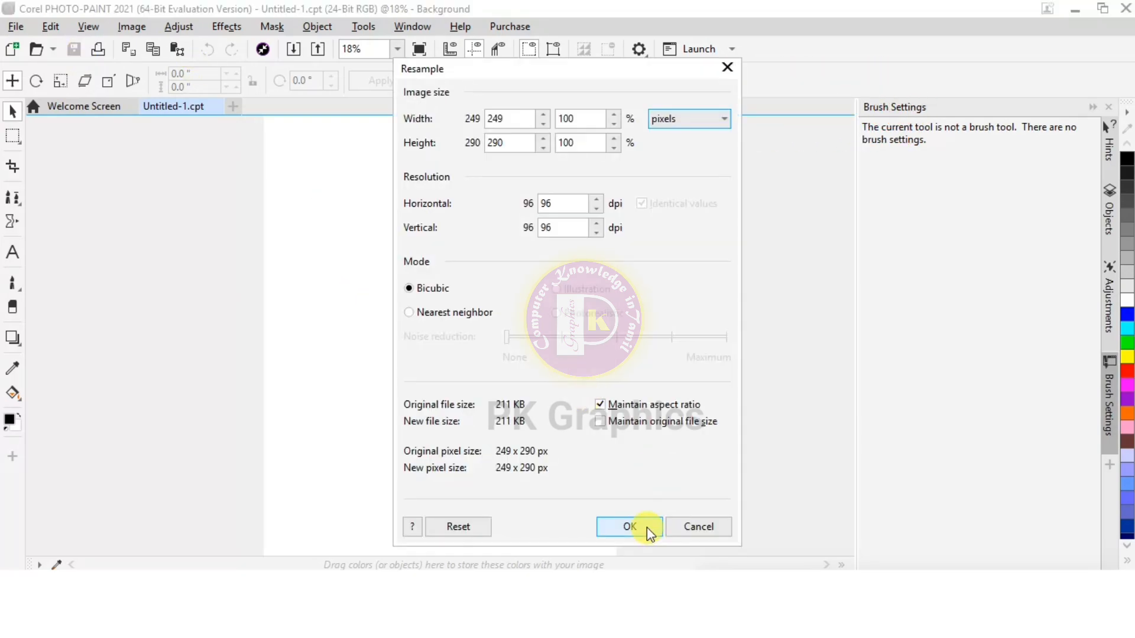
left_click(628, 526)
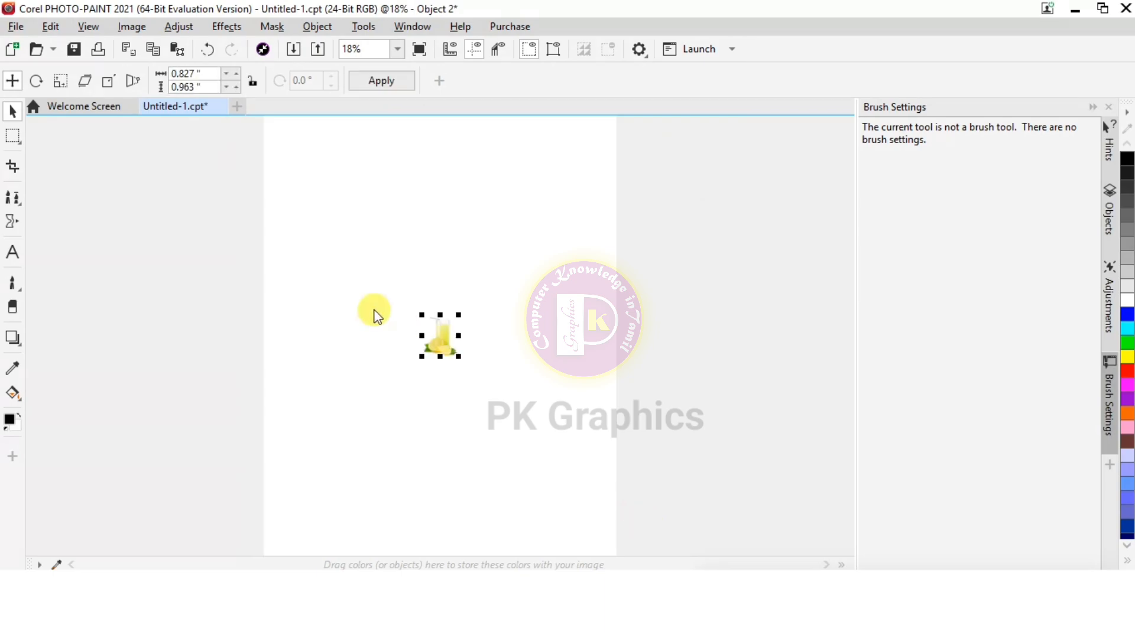
left_click_drag(422, 313, 309, 157)
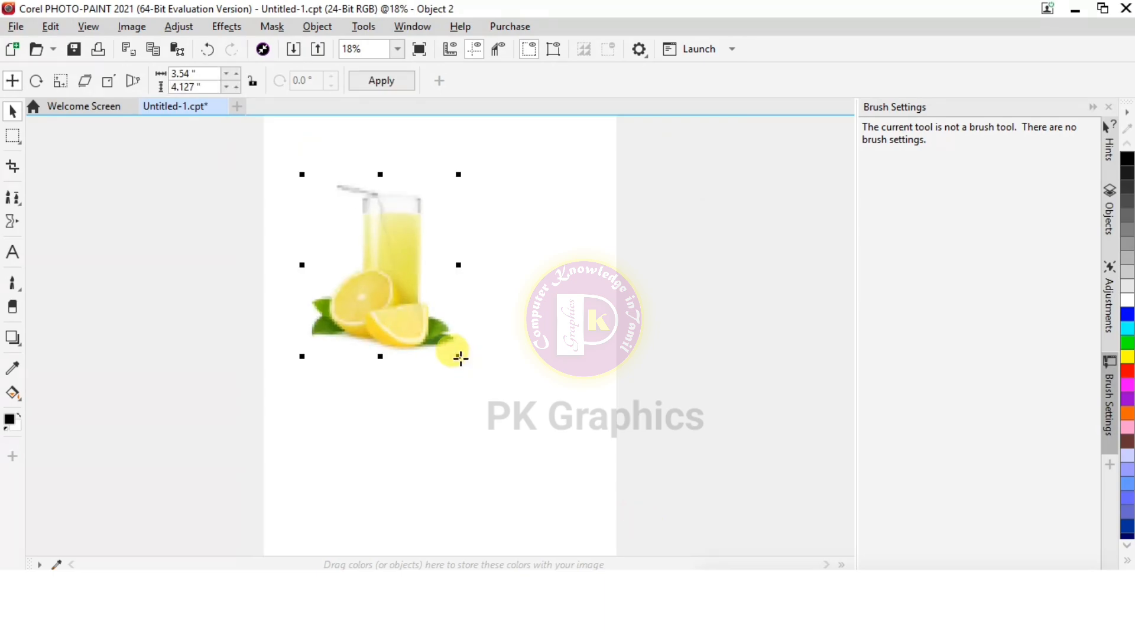
left_click_drag(455, 355, 558, 438)
left_click(421, 247)
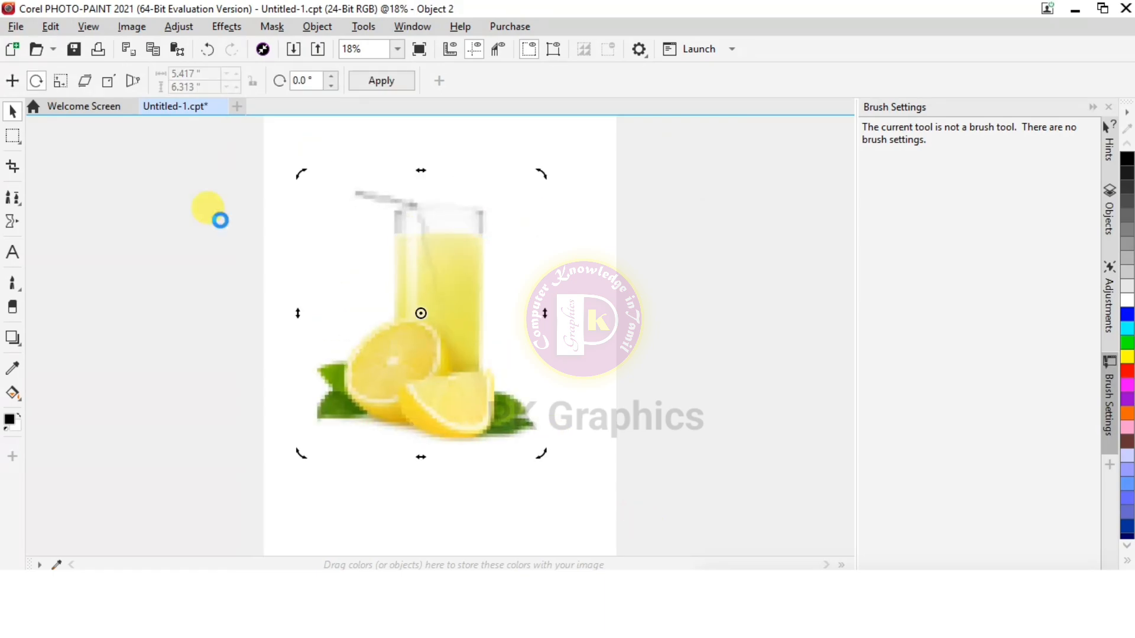
Mask the lemonade glass and lemons by subtracting the white background with the Magic Wand Mask
left_click(21, 137)
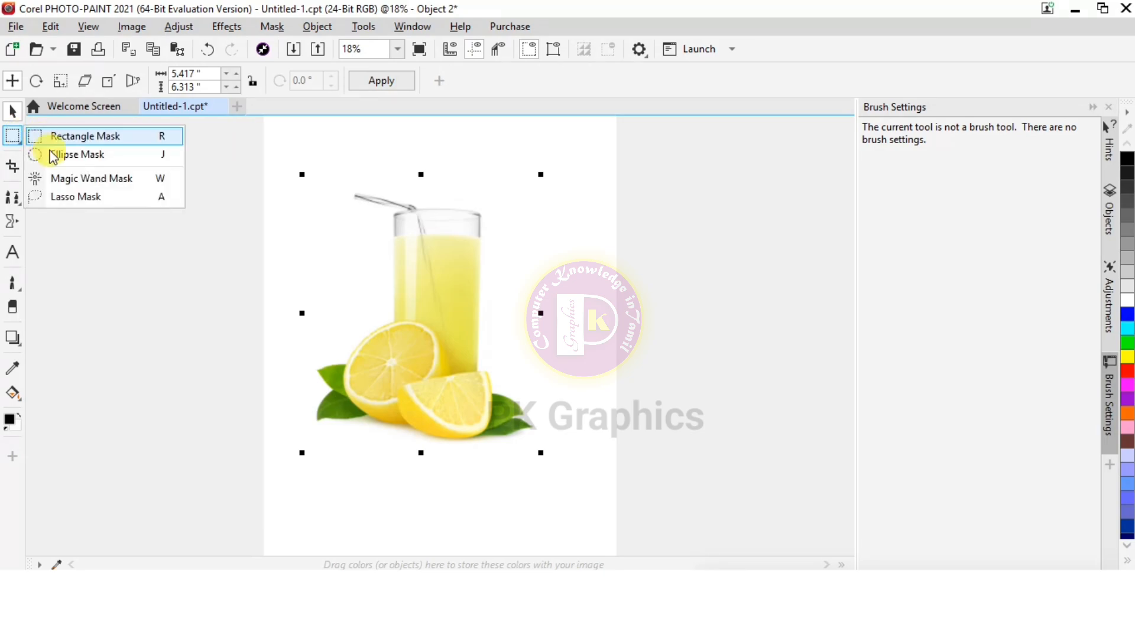
left_click(67, 181)
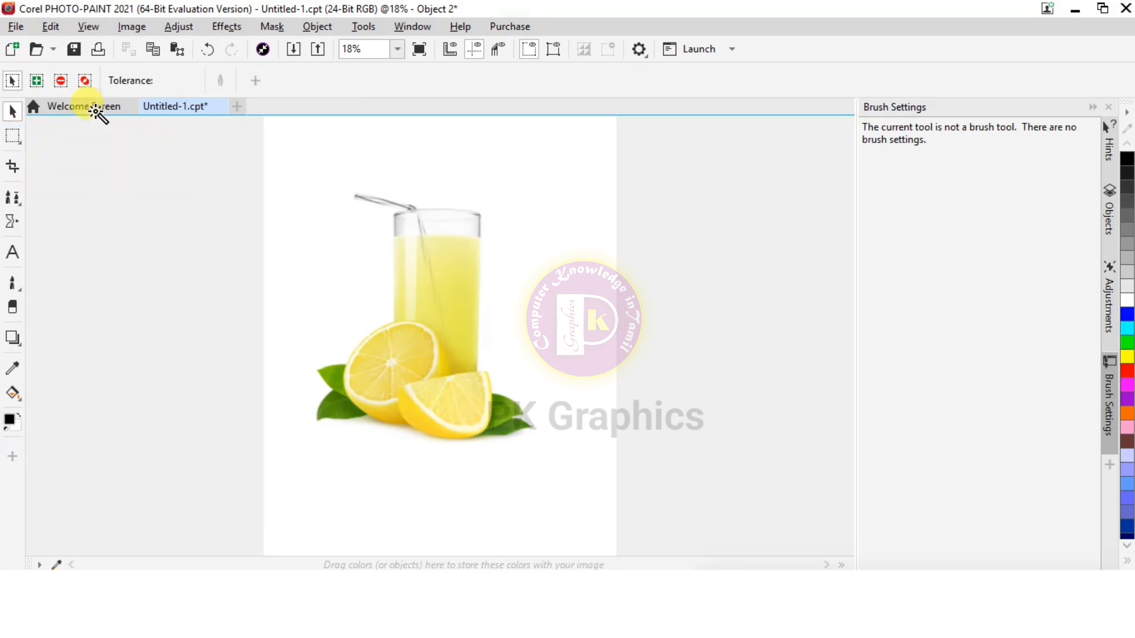
left_click(60, 86)
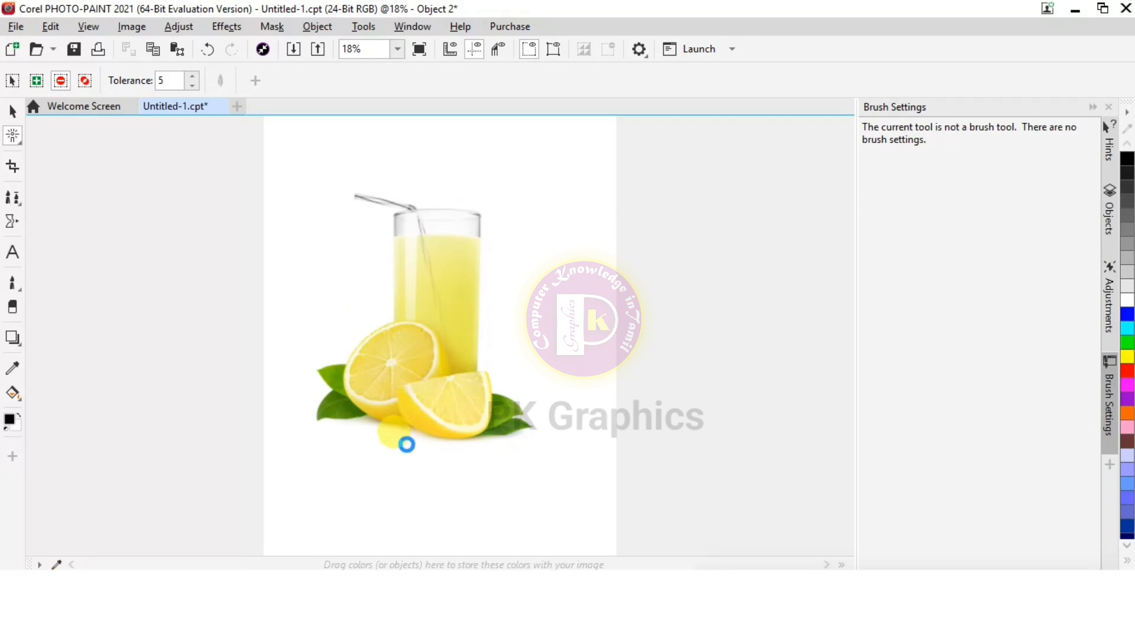
left_click(390, 428)
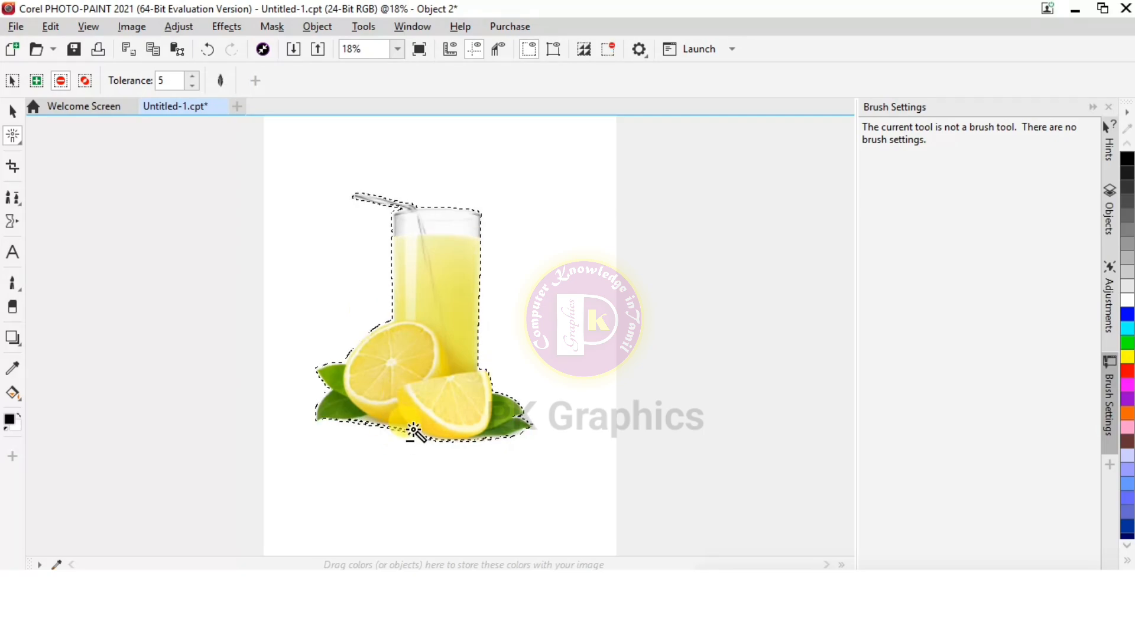
Subtract the remaining shadow beneath the lemon halves from the mask around the lemonade glass
left_click(412, 430)
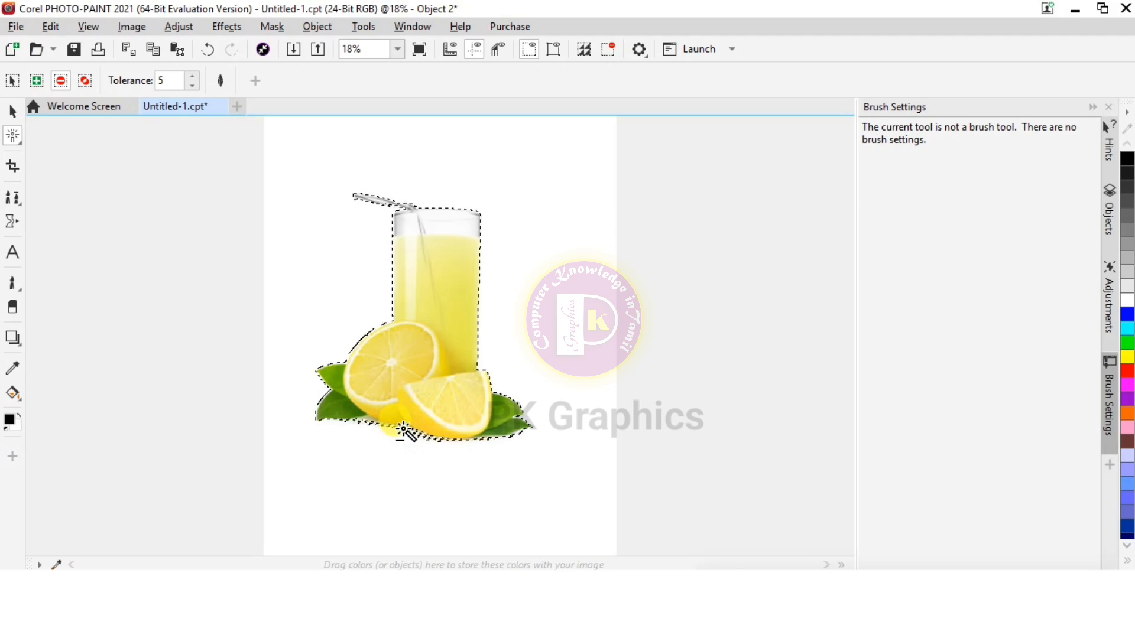
scroll(370, 426, "up", 2)
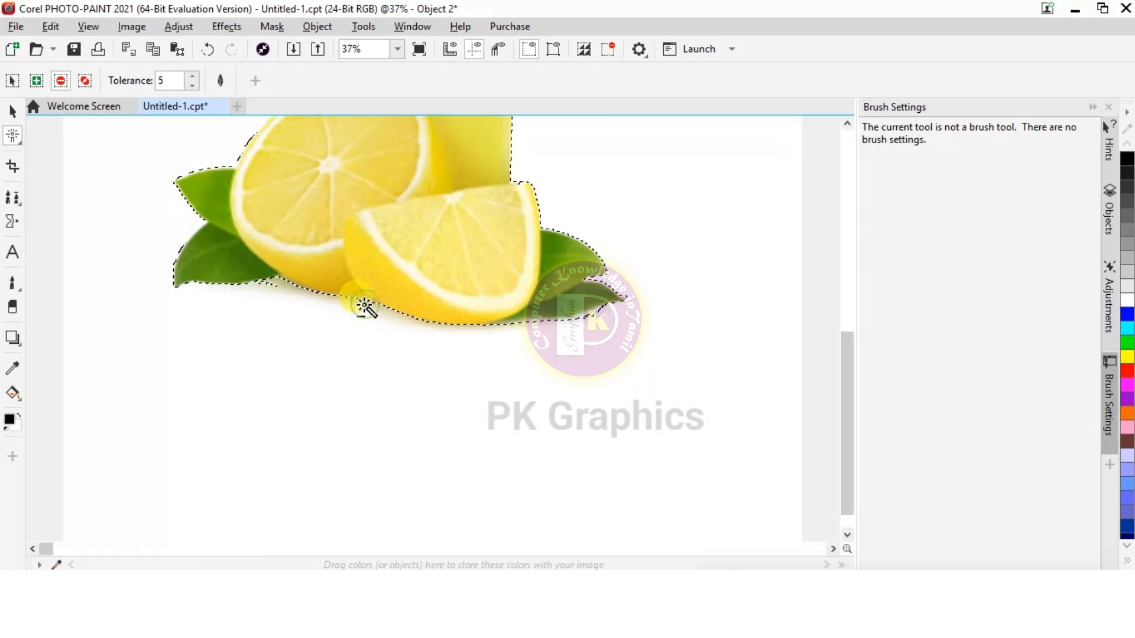
scroll(315, 409, "down", 1)
scroll(431, 286, "down", 2)
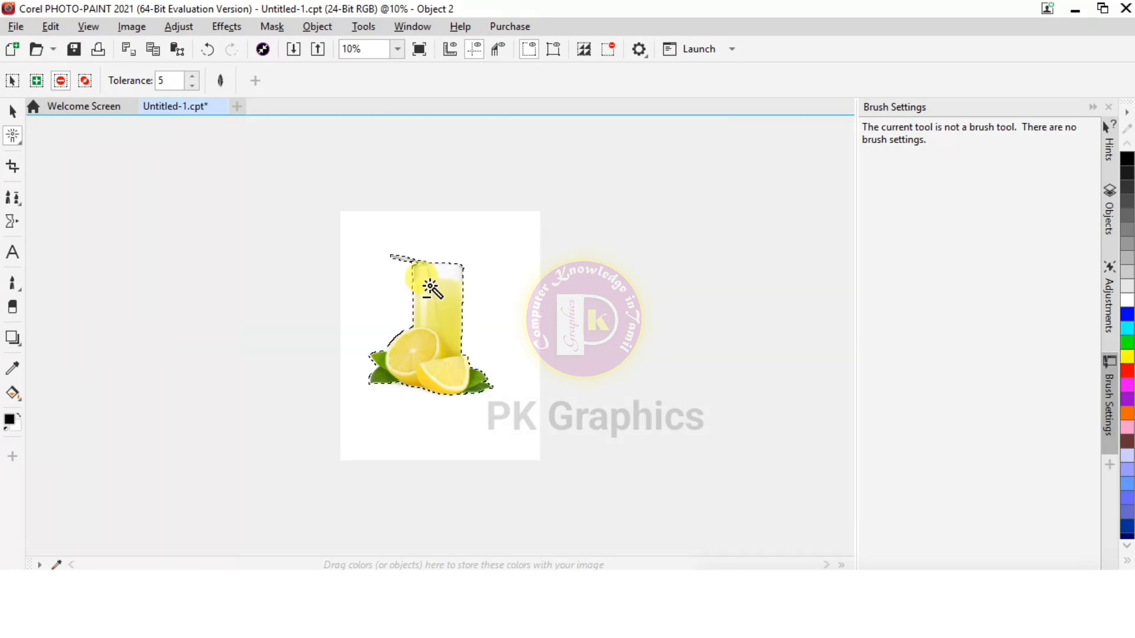
scroll(445, 372, "up", 2)
scroll(400, 276, "down", 2)
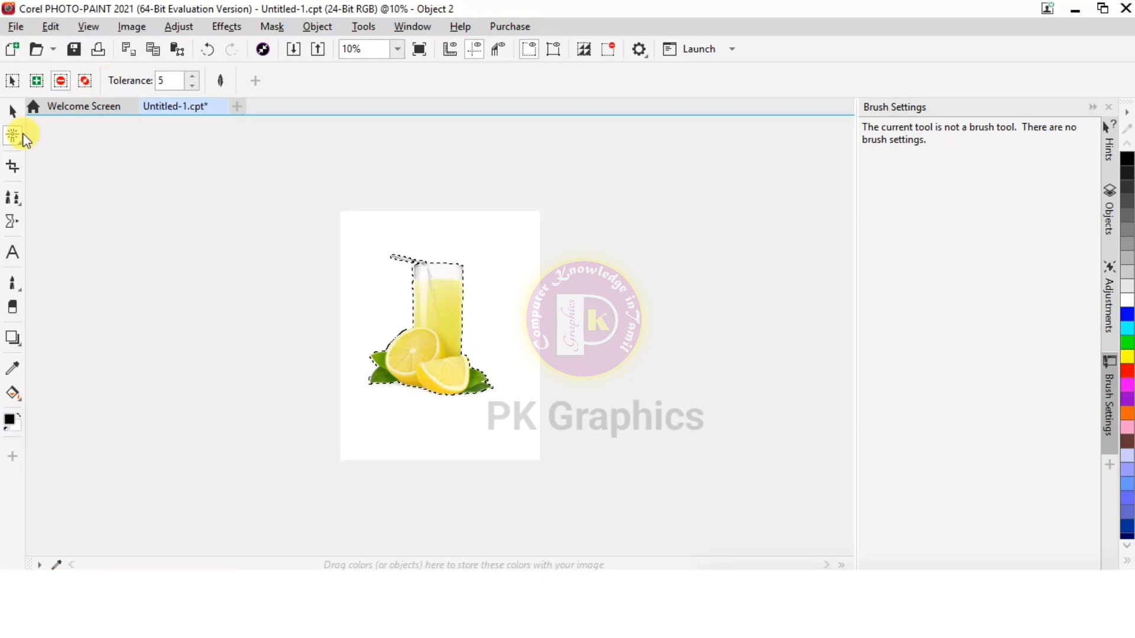
Feather the lemonade glass mask with width 10, inside direction and linear edges
left_click(222, 77)
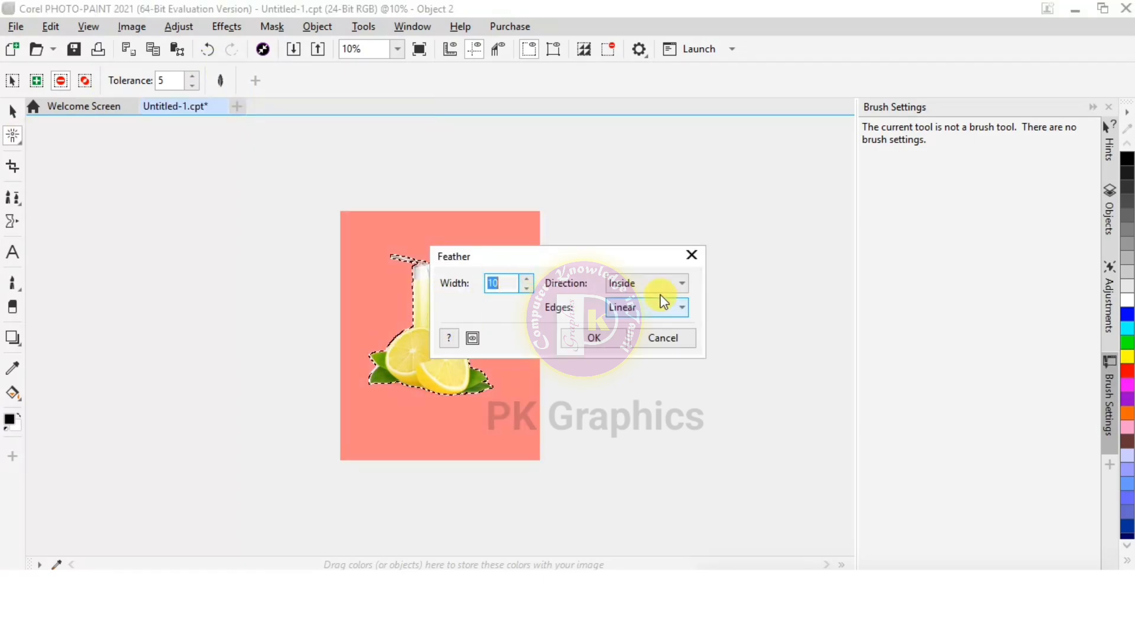
left_click(593, 338)
left_click(61, 80)
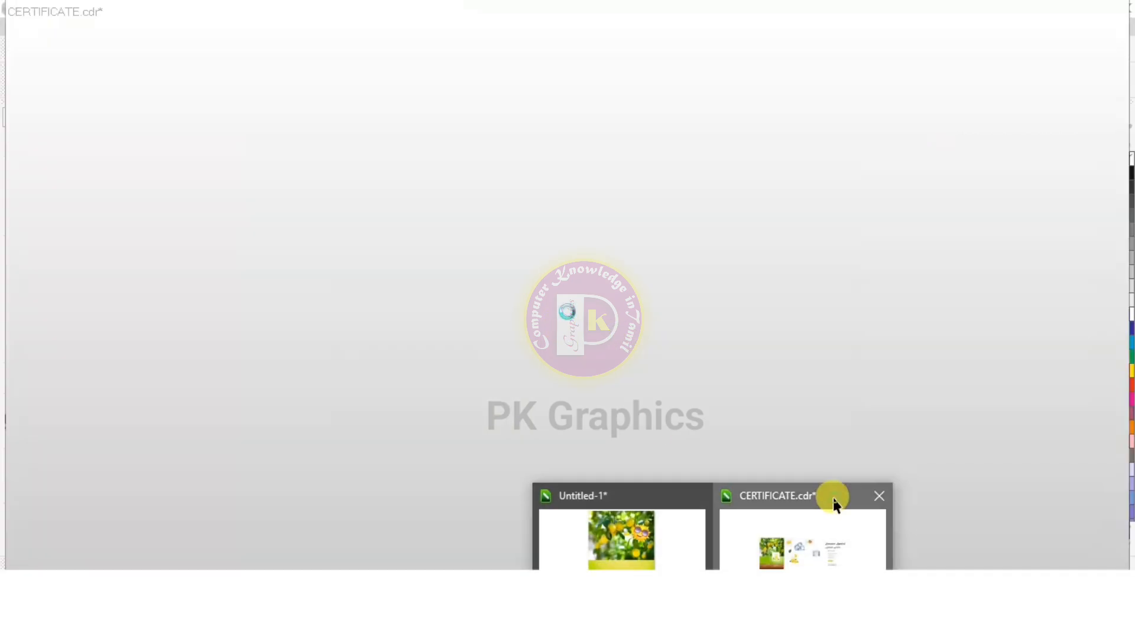
Switch to CorelDRAW, bring the cut-out lemonade glass onto the flyer page and delete the white-background original
left_click(835, 504)
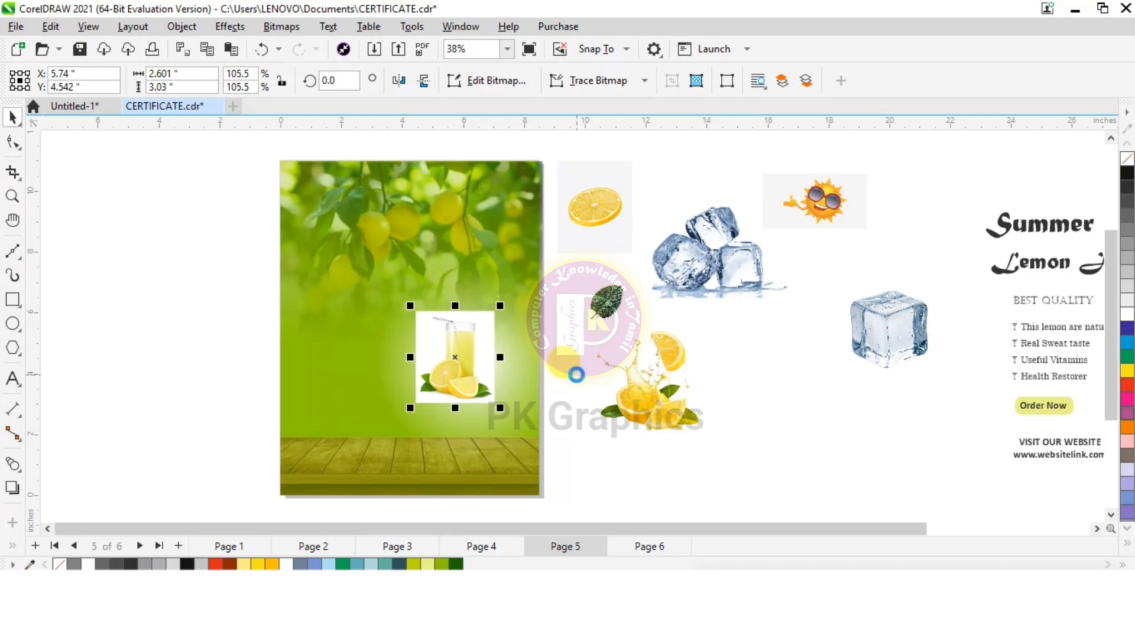
left_click_drag(416, 327, 383, 371)
left_click(475, 372)
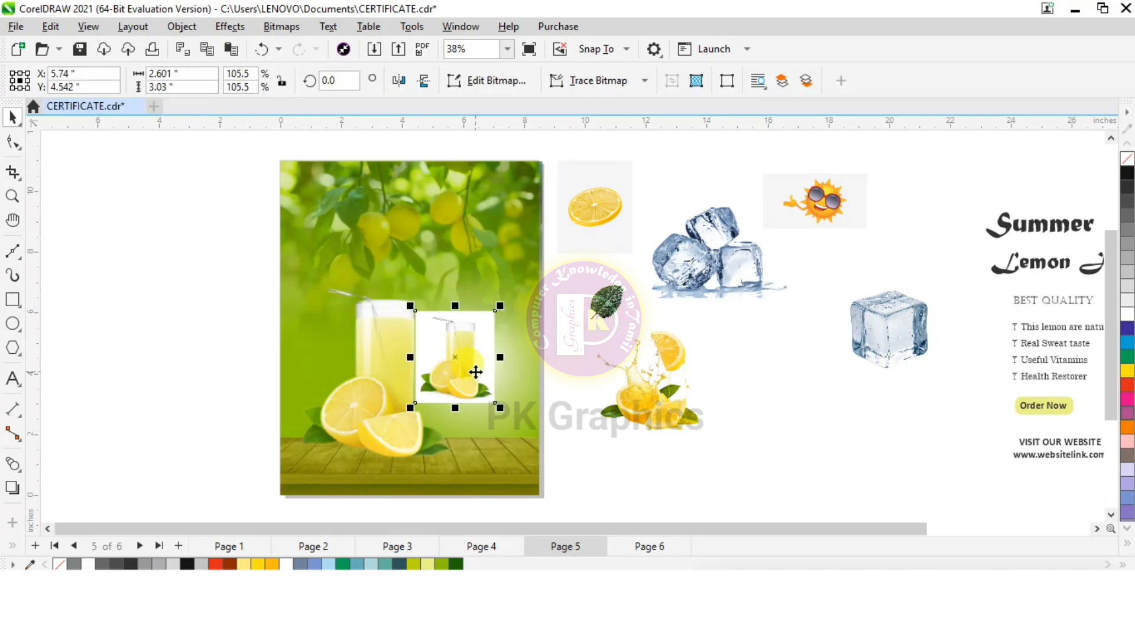
key("Delete")
Move the cut-out lemonade glass onto the white glow and scale it to about 3.84 × 4.35 inches
left_click_drag(435, 386, 459, 378)
left_click_drag(378, 289, 400, 304)
scroll(469, 402, "up", 1)
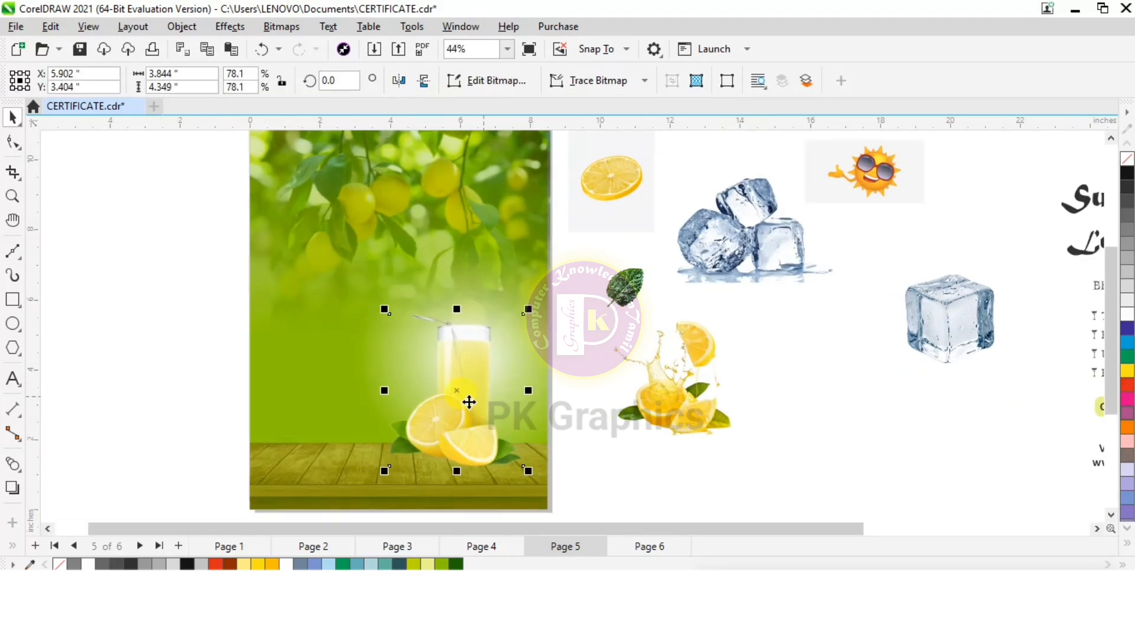
Move the orange splash image over the top of the glass, shrink it to about 2.32 inches and bring it to the front
left_click(680, 407)
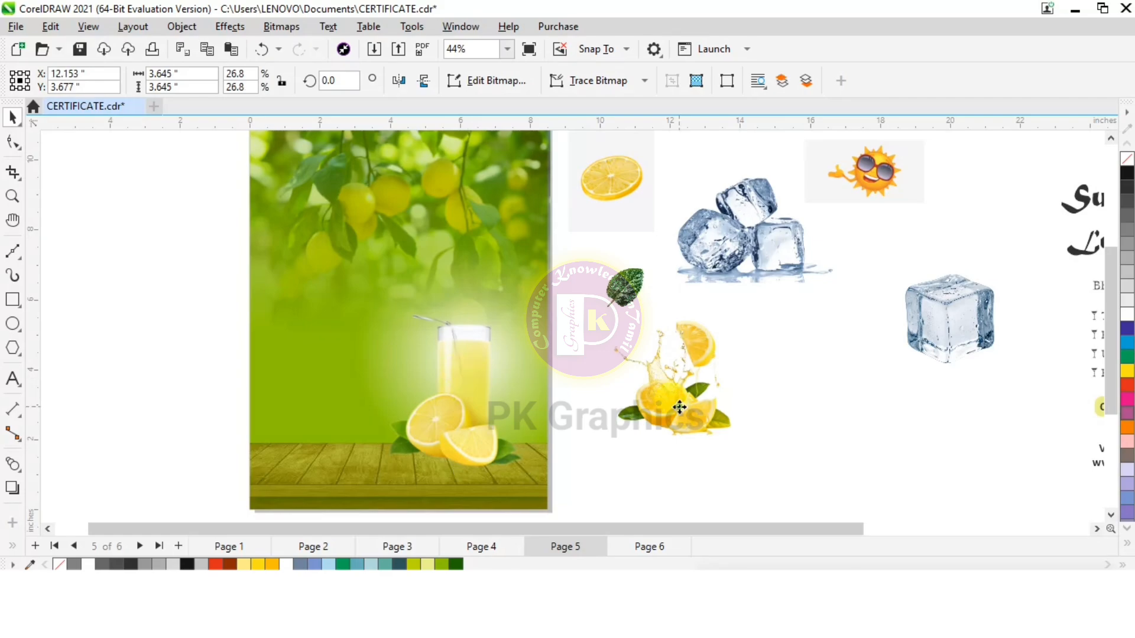
left_click_drag(695, 413, 492, 329)
left_click_drag(539, 228, 493, 273)
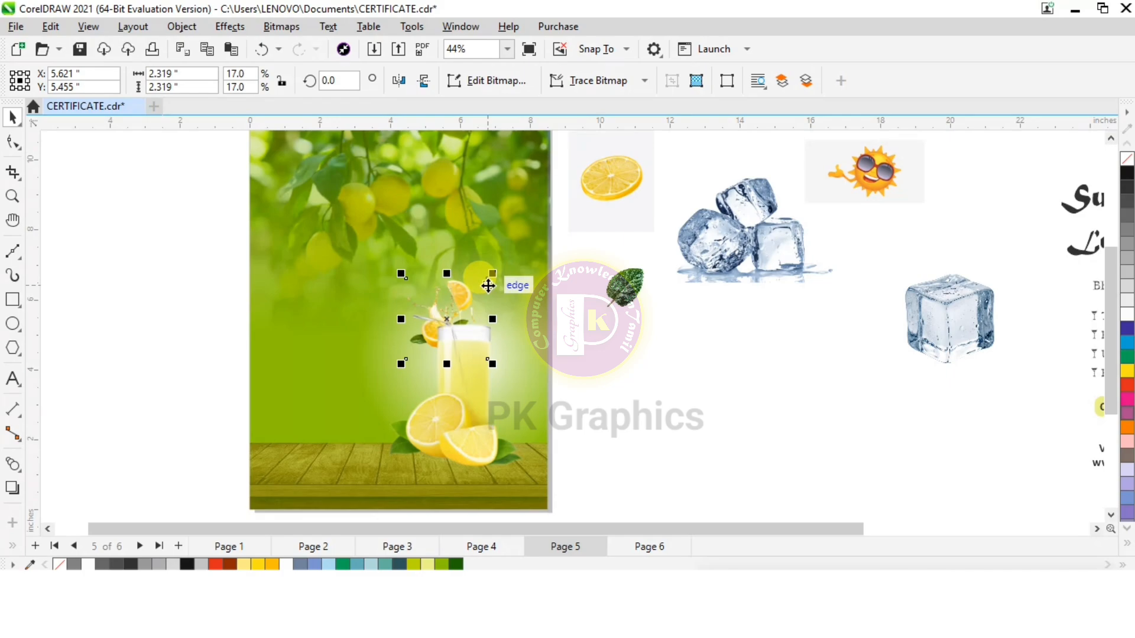
key("shift+Page_Up")
Reduce the orange splash image to about 1.95 inches and position it at the rim of the glass
scroll(492, 432, "up", 2)
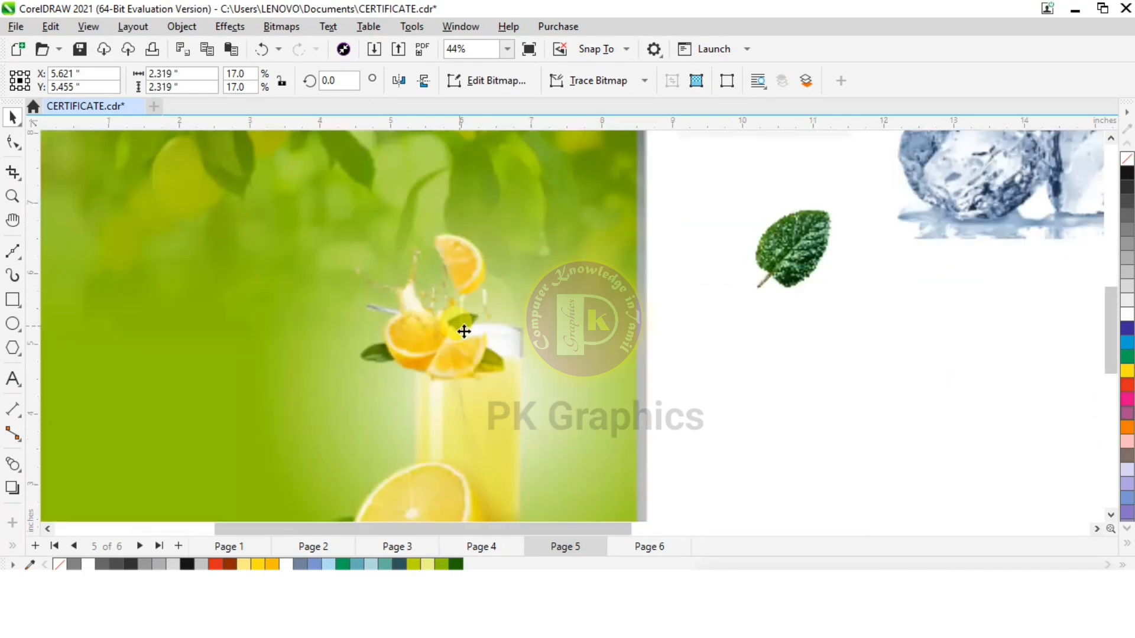
left_click_drag(463, 364, 485, 348)
left_click_drag(551, 219, 515, 254)
left_click_drag(455, 355, 474, 354)
left_click_drag(535, 253, 545, 245)
left_click_drag(497, 338, 491, 335)
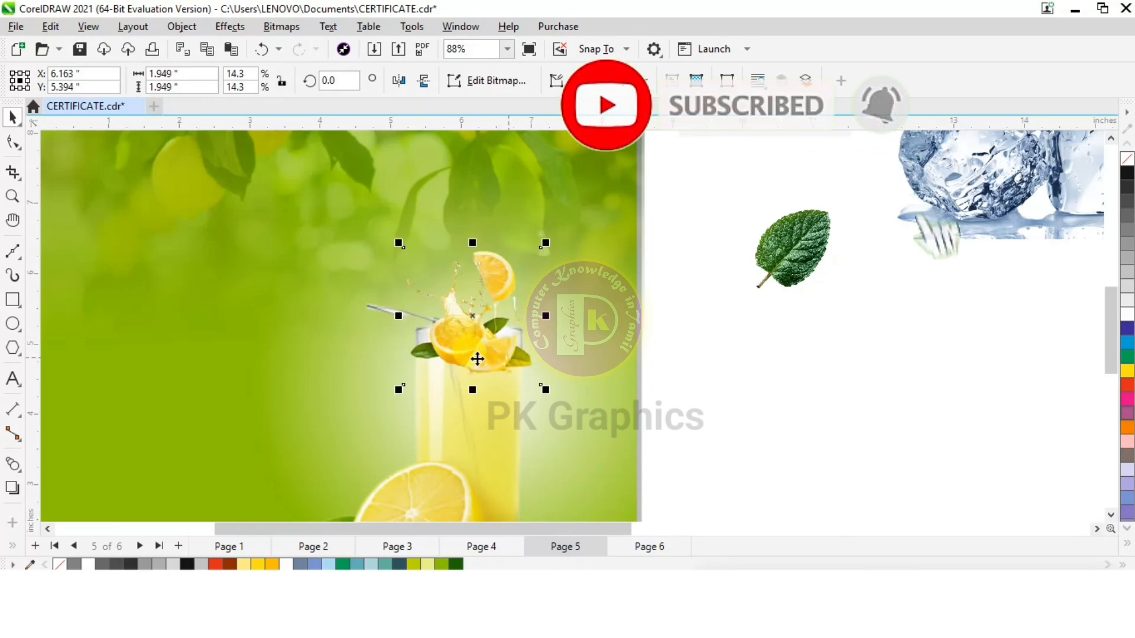
Crop both sides of the splash image to the glass edges with the Shape tool, leaving it about 1.54 inches wide
left_click(13, 144)
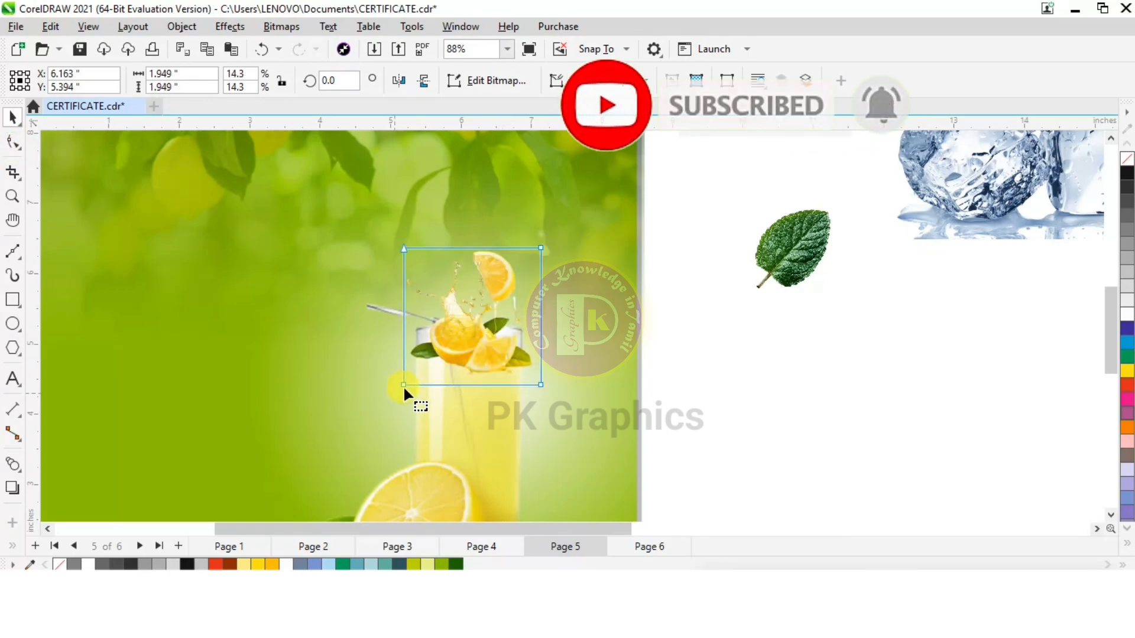
left_click_drag(405, 386, 417, 385)
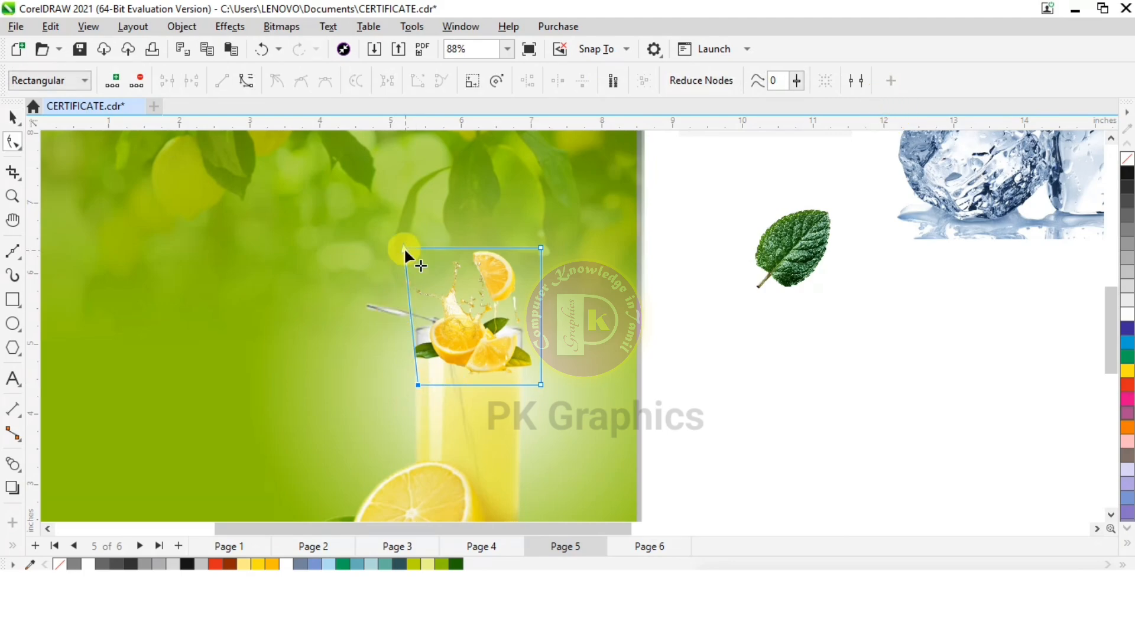
left_click_drag(404, 248, 415, 249)
left_click_drag(540, 385, 521, 385)
left_click_drag(541, 248, 523, 247)
left_click(13, 117)
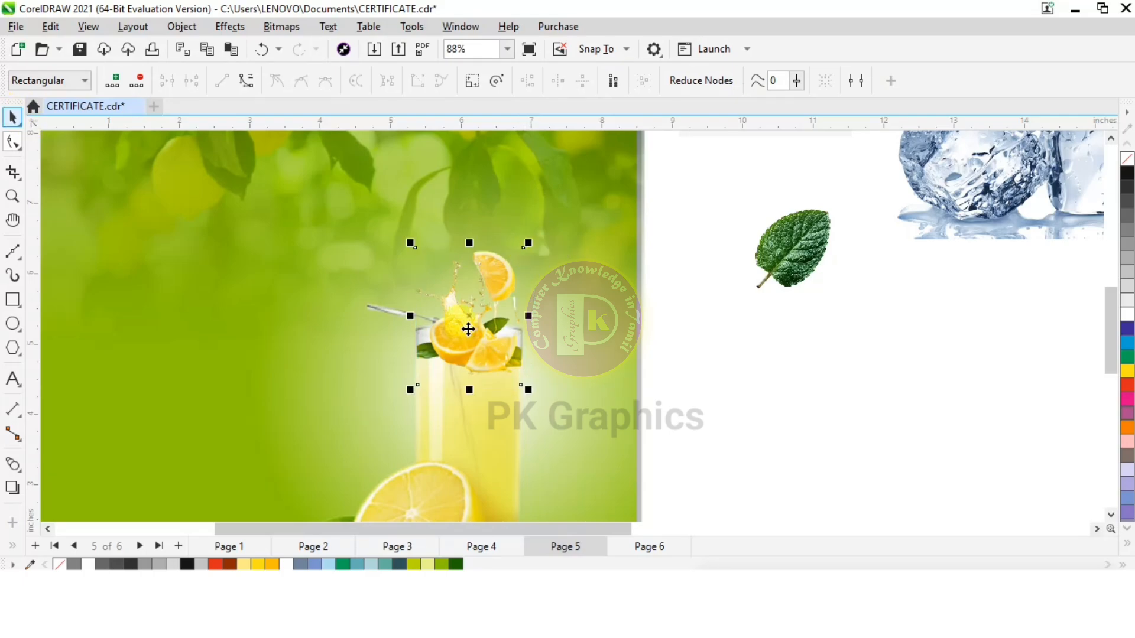
Apply a vertical linear transparency to the splash image so its lower part fades into the glass
left_click(12, 544)
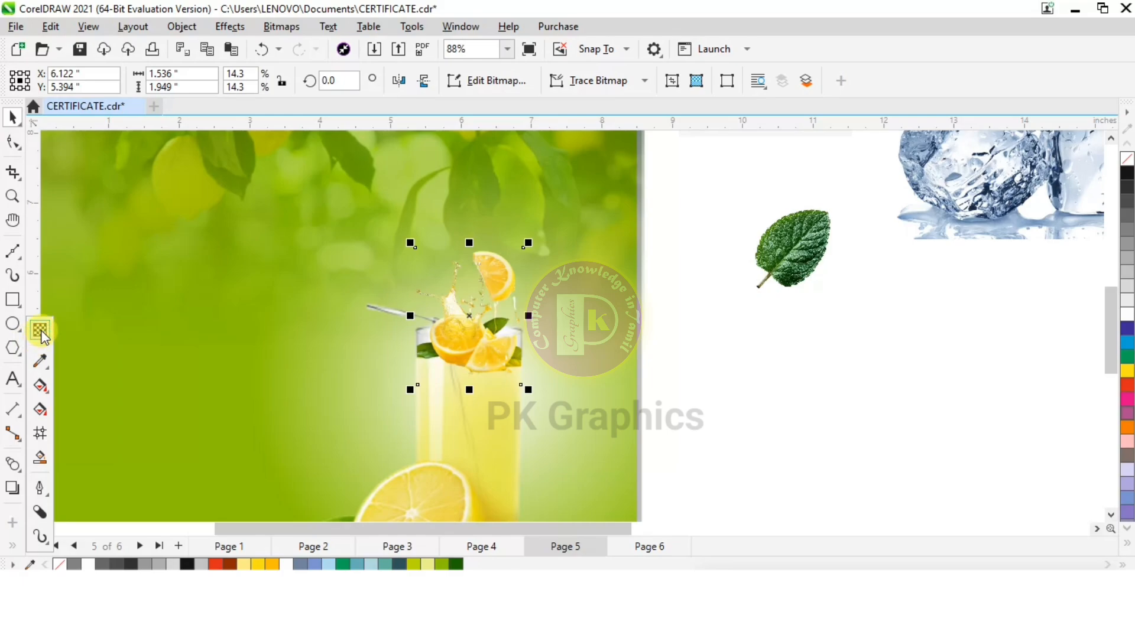
left_click(41, 332)
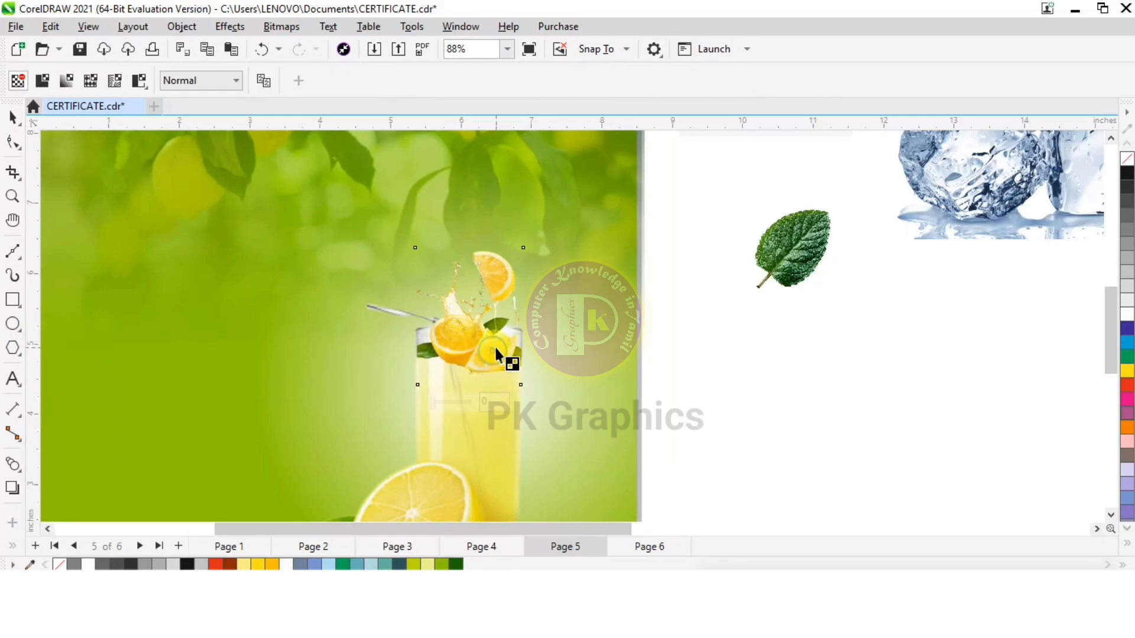
left_click_drag(494, 260, 496, 408)
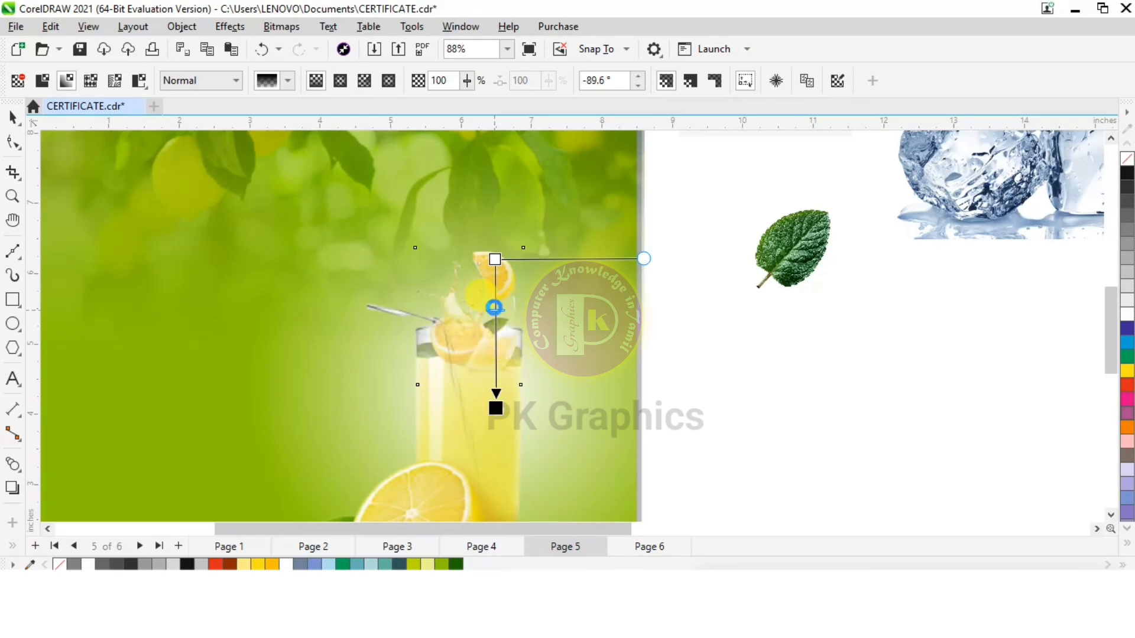
left_click_drag(495, 260, 497, 319)
scroll(507, 362, "up", 2)
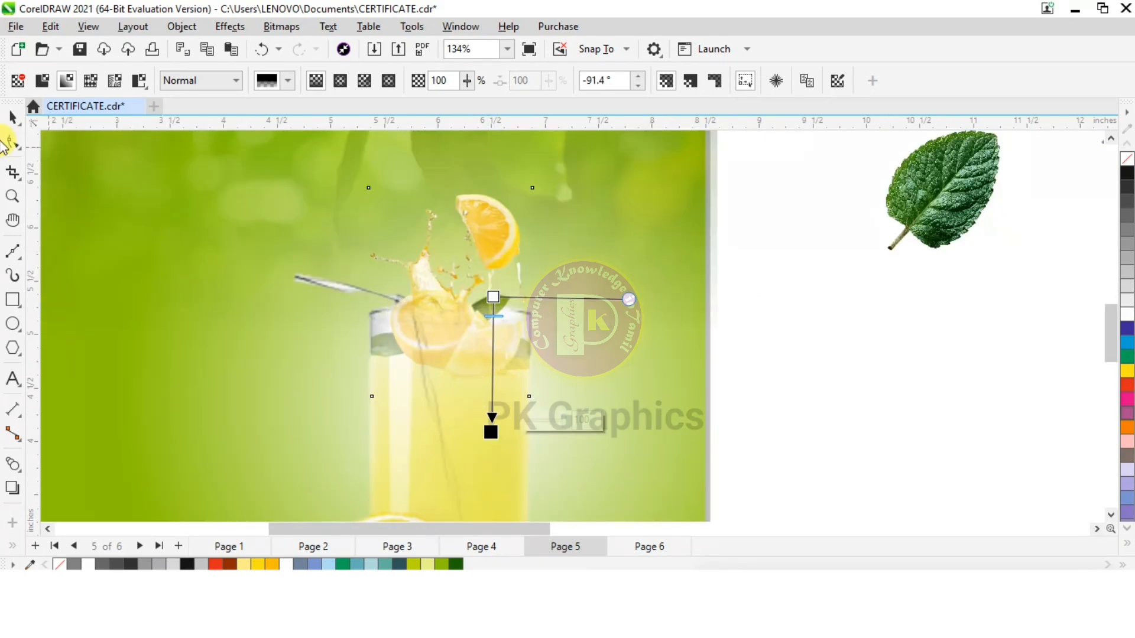
left_click(11, 118)
scroll(489, 345, "down", 4)
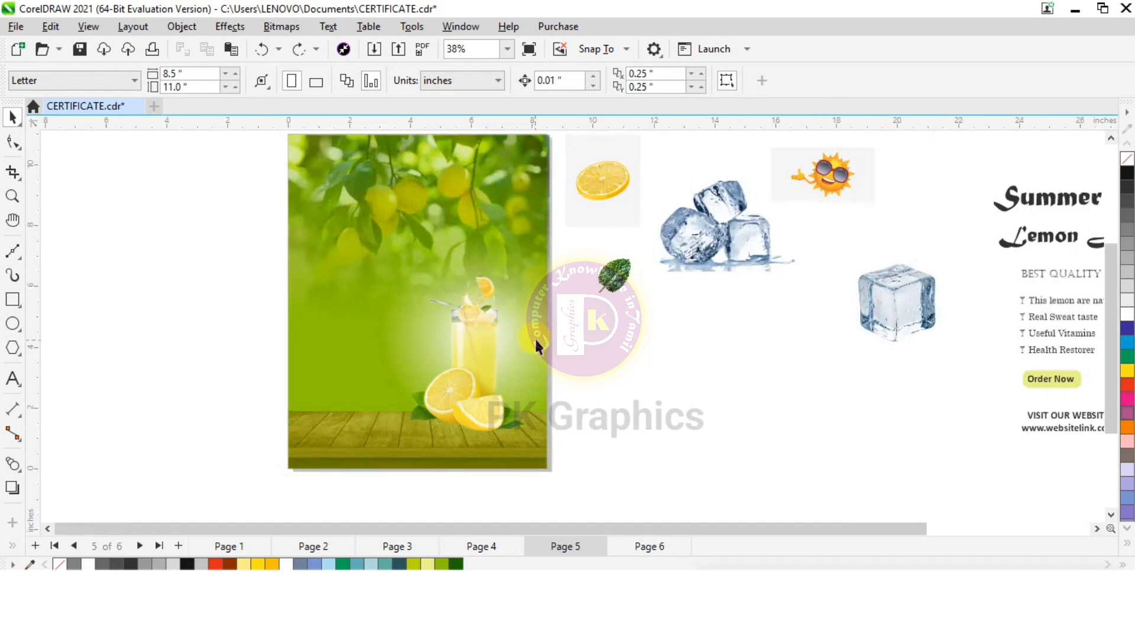
Move the single ice cube beside the page and convert it to a 300 dpi CMYK bitmap with transparent background
scroll(523, 338, "up", 1)
left_click_drag(749, 319, 815, 370)
left_click(283, 27)
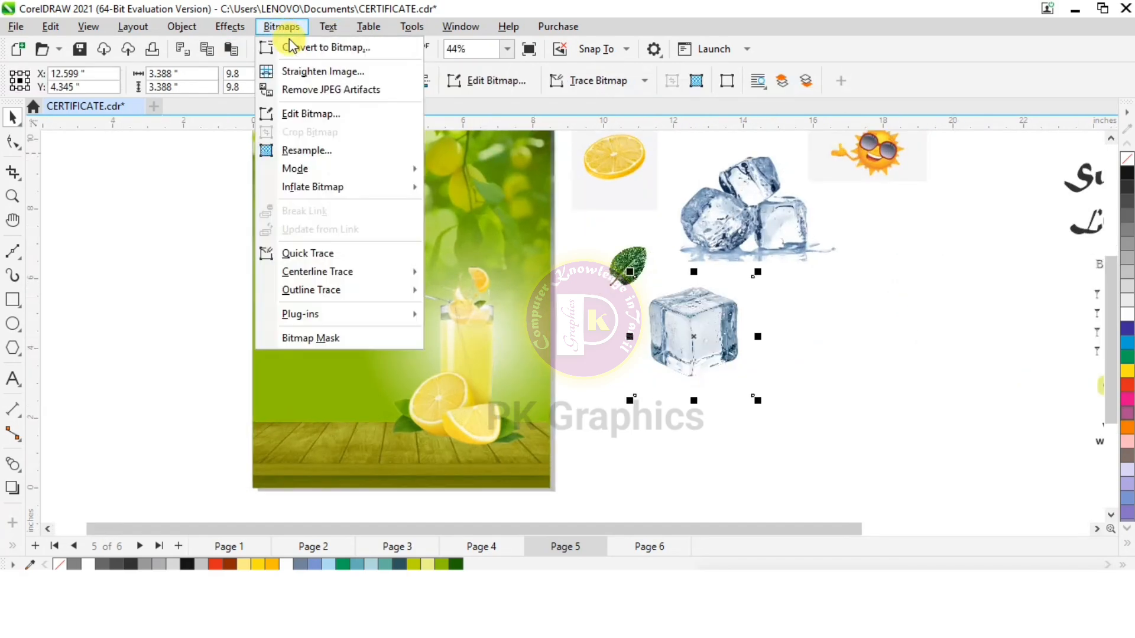
left_click(289, 46)
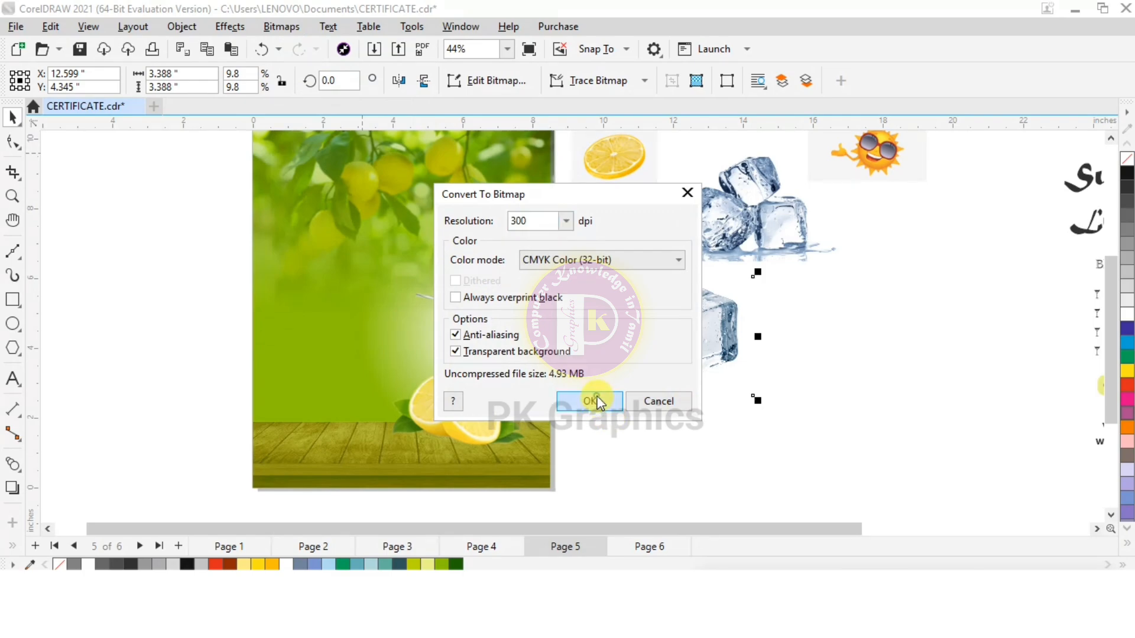
left_click(589, 400)
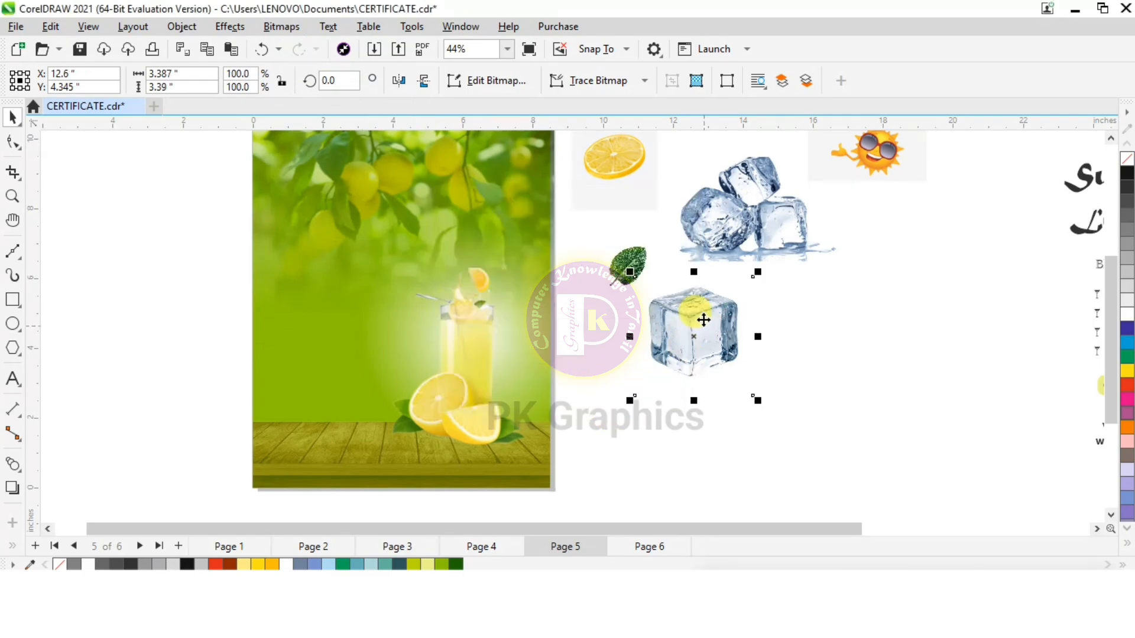
Place a copy of the ice cube inside the glass, shrink it to about 0.77 inch and rotate it about 17.3 degrees
left_click_drag(703, 320, 532, 339)
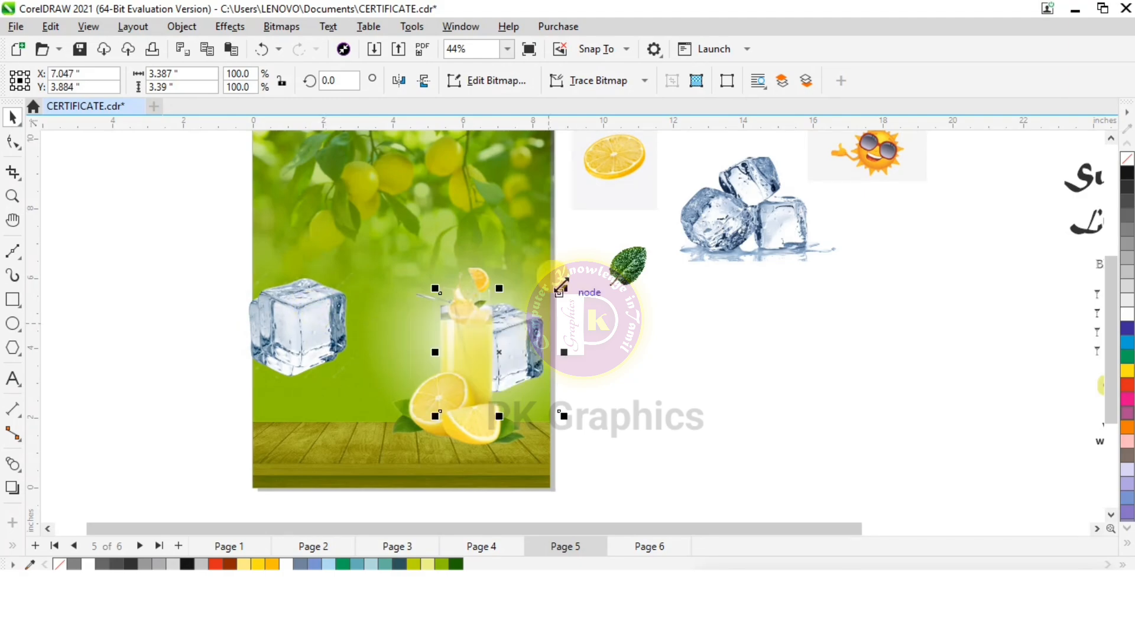
left_click_drag(562, 288, 505, 353)
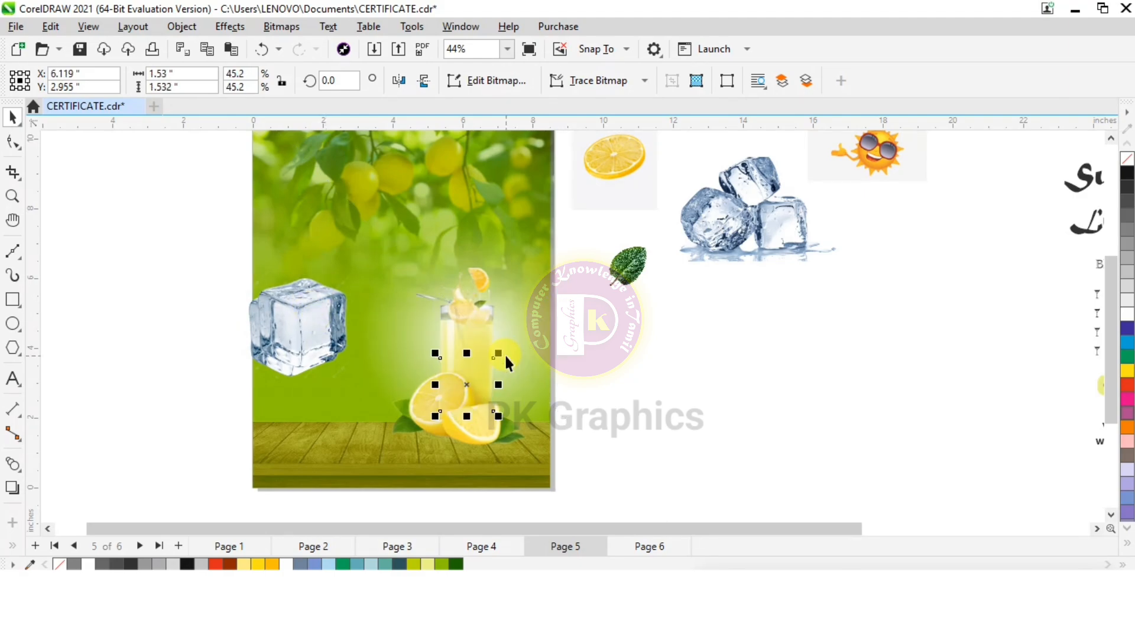
scroll(486, 398, "up", 3)
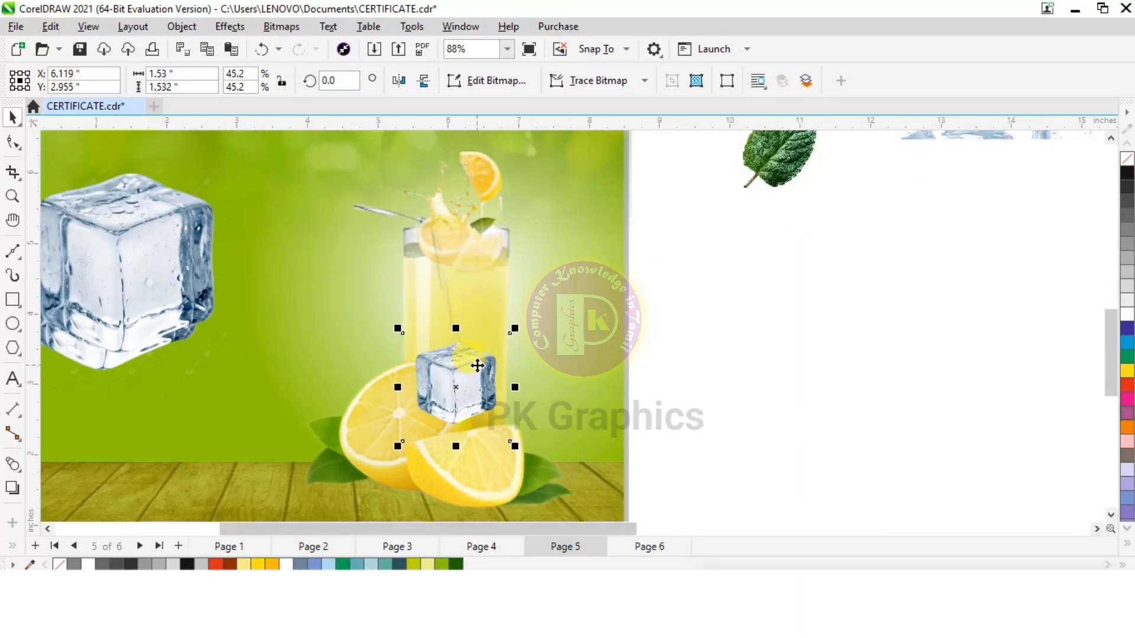
left_click_drag(516, 326, 456, 387)
left_click_drag(433, 413, 482, 309)
left_click(476, 340)
left_click(709, 321)
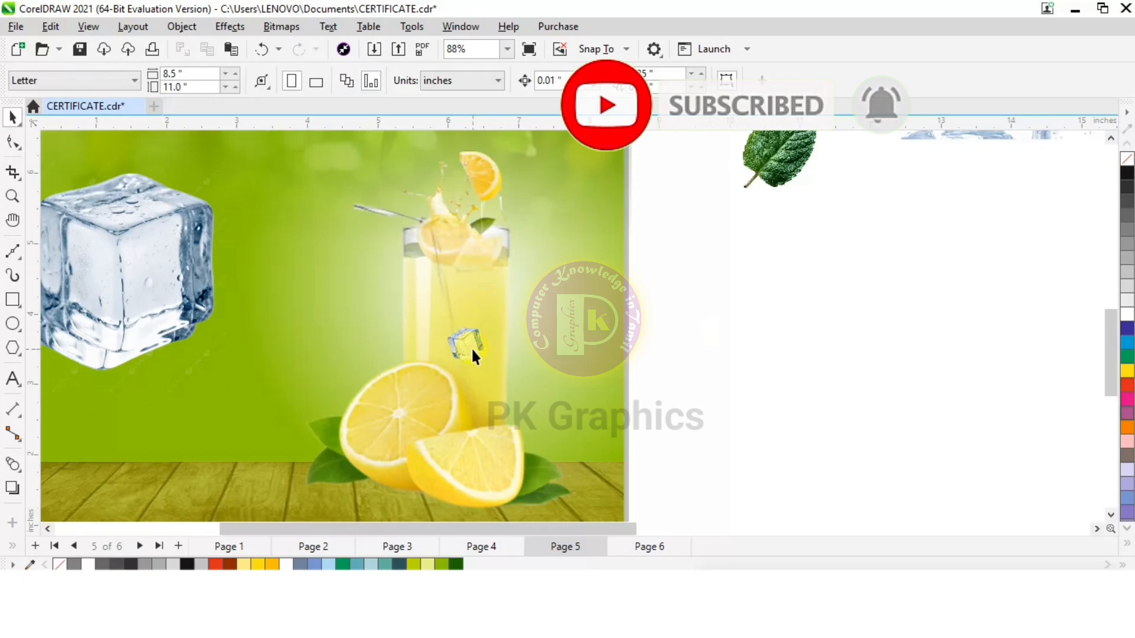
Set the small ice cube's transparency merge mode to Overlay
left_click(471, 346)
left_click(13, 548)
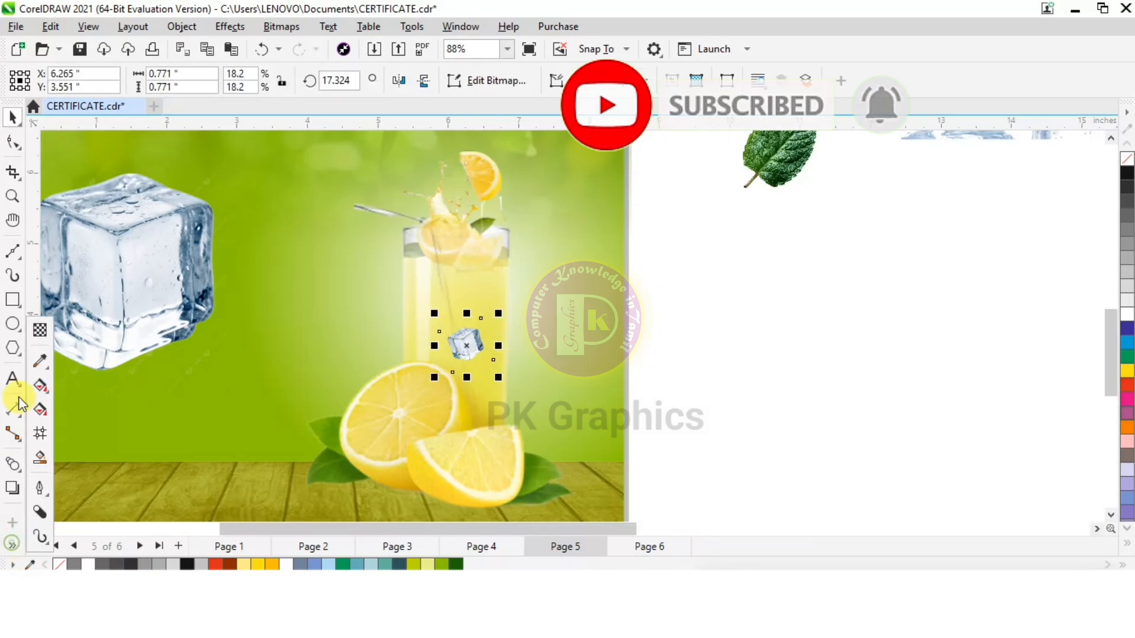
left_click(45, 326)
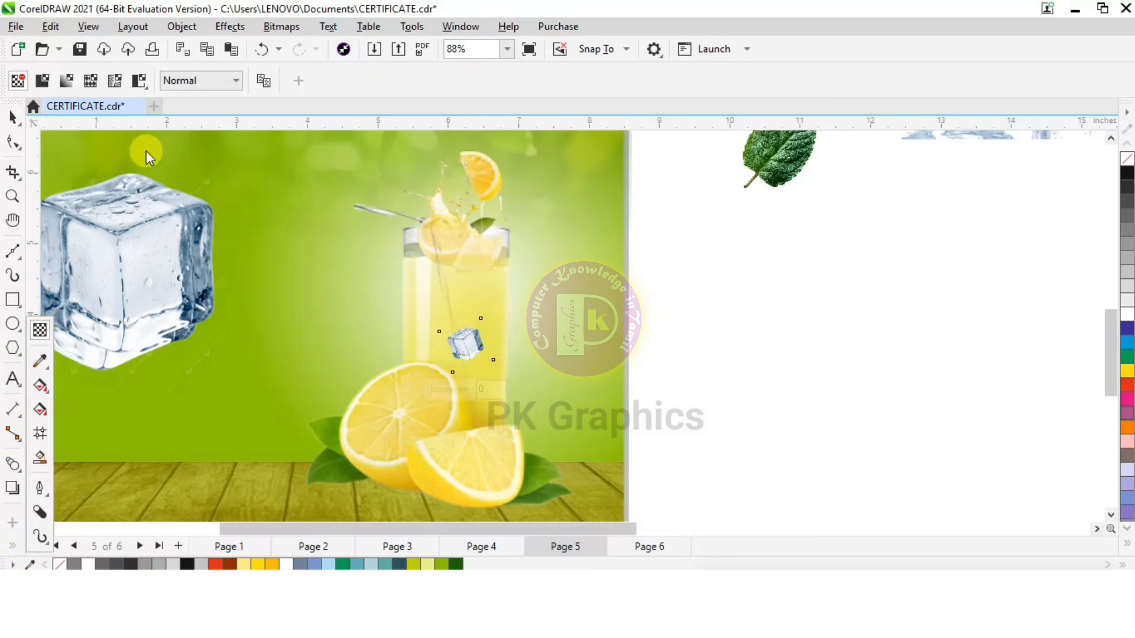
left_click(191, 80)
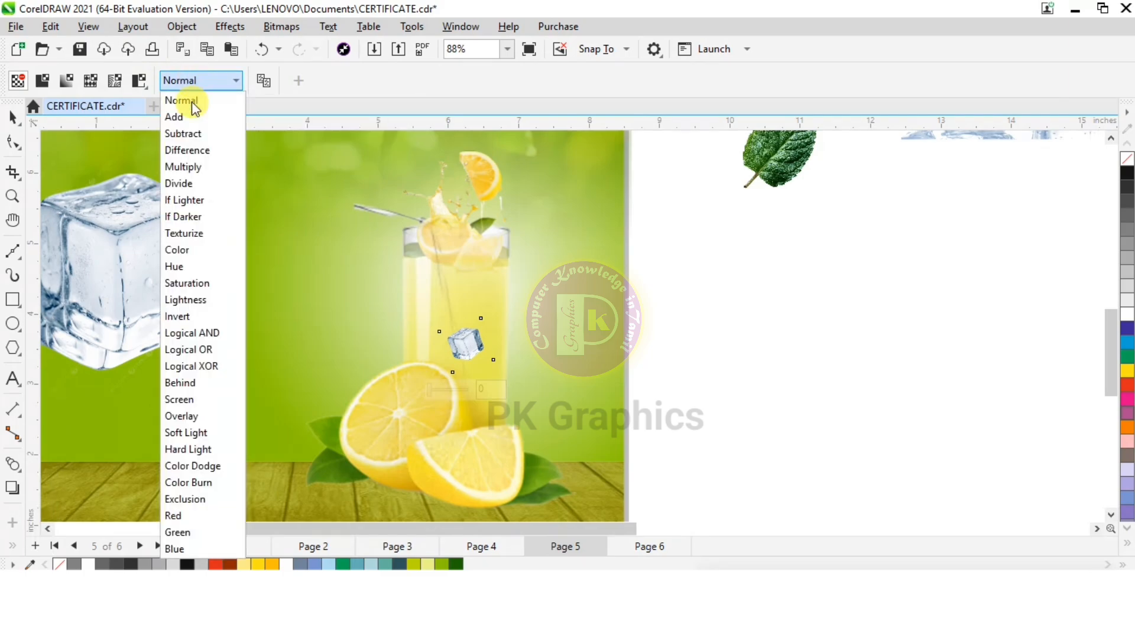
left_click(200, 415)
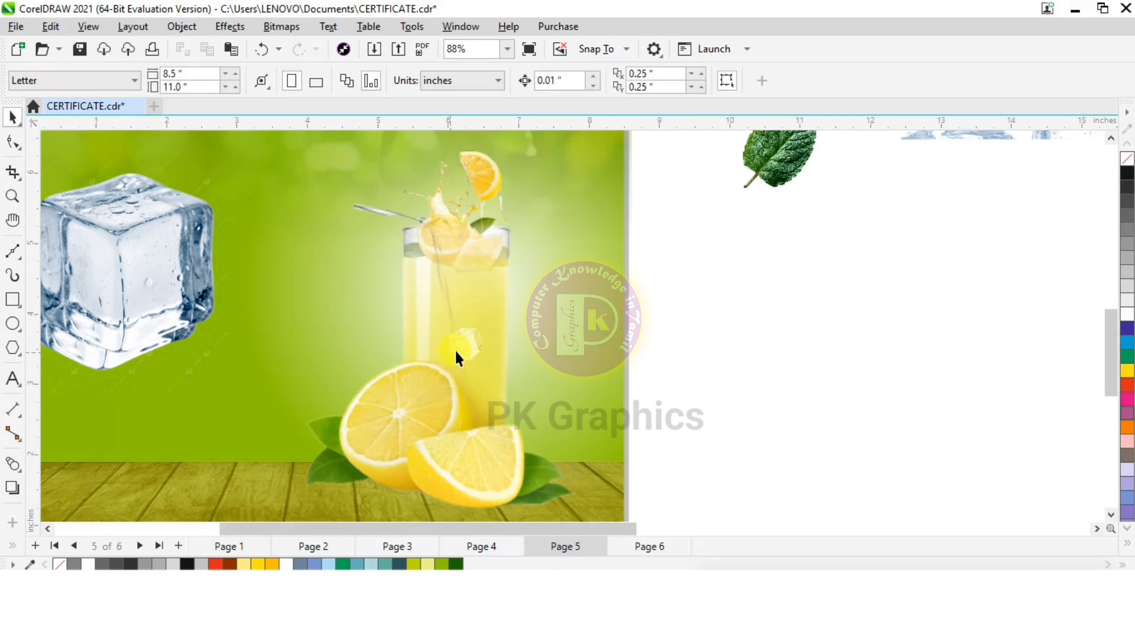
Duplicate the small ice cube and arrange one low and one high inside the glass
left_click_drag(467, 347, 441, 312)
key("ctrl+d")
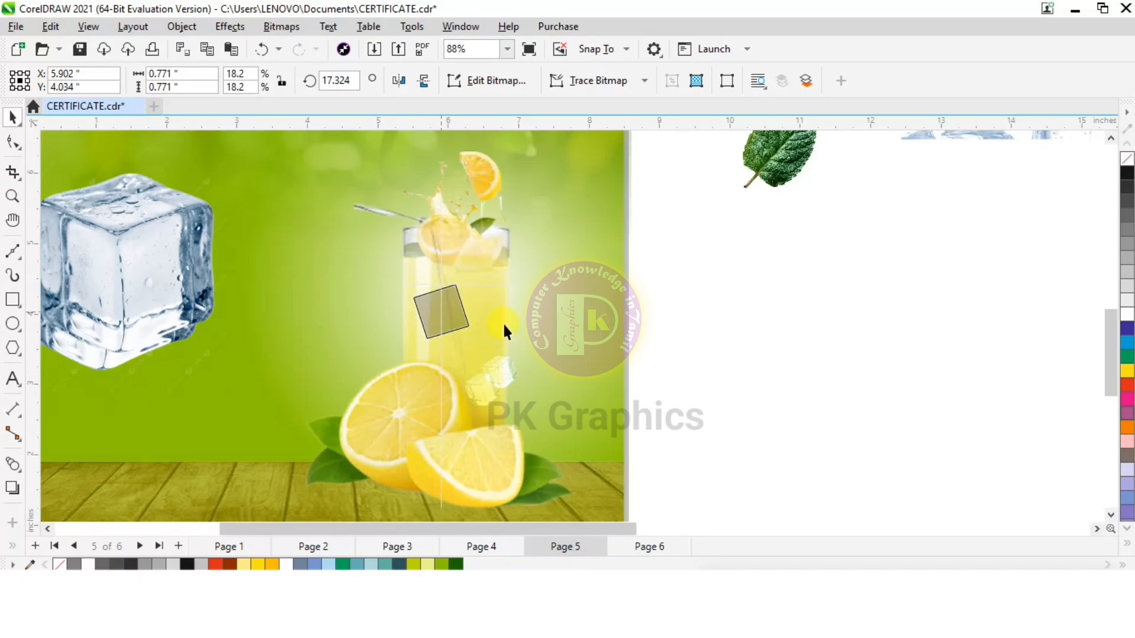
left_click(780, 377)
Duplicate the upper ice cube, reduce the copy to about 0.63 inch and place it between the other two
scroll(478, 316, "up", 1)
left_click(444, 323)
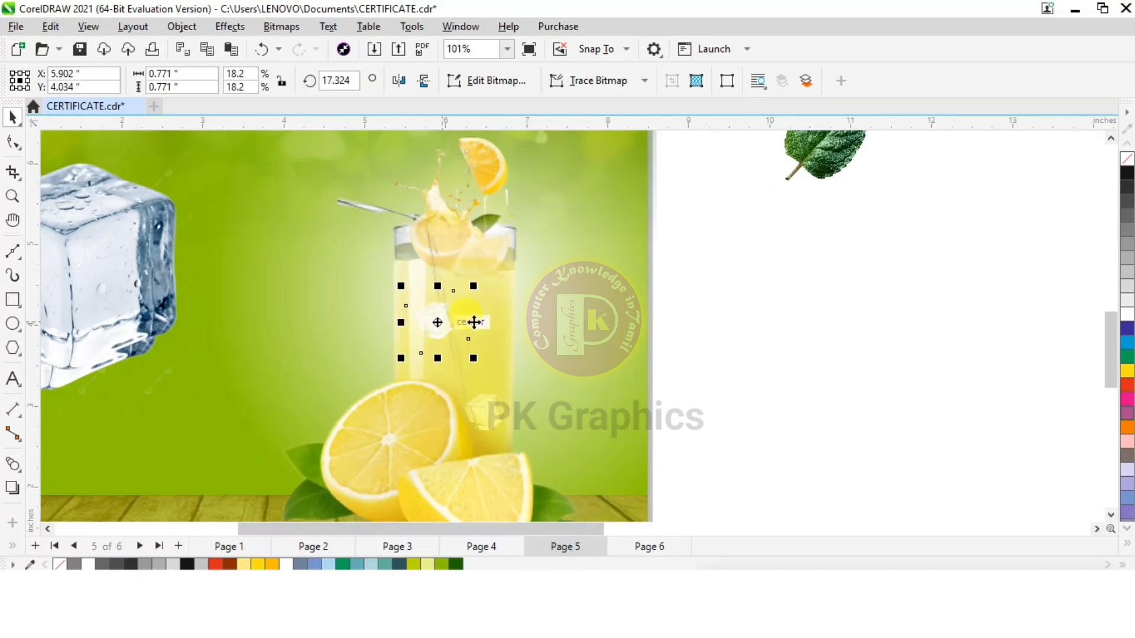
key("ctrl+d")
left_click_drag(494, 265, 474, 332)
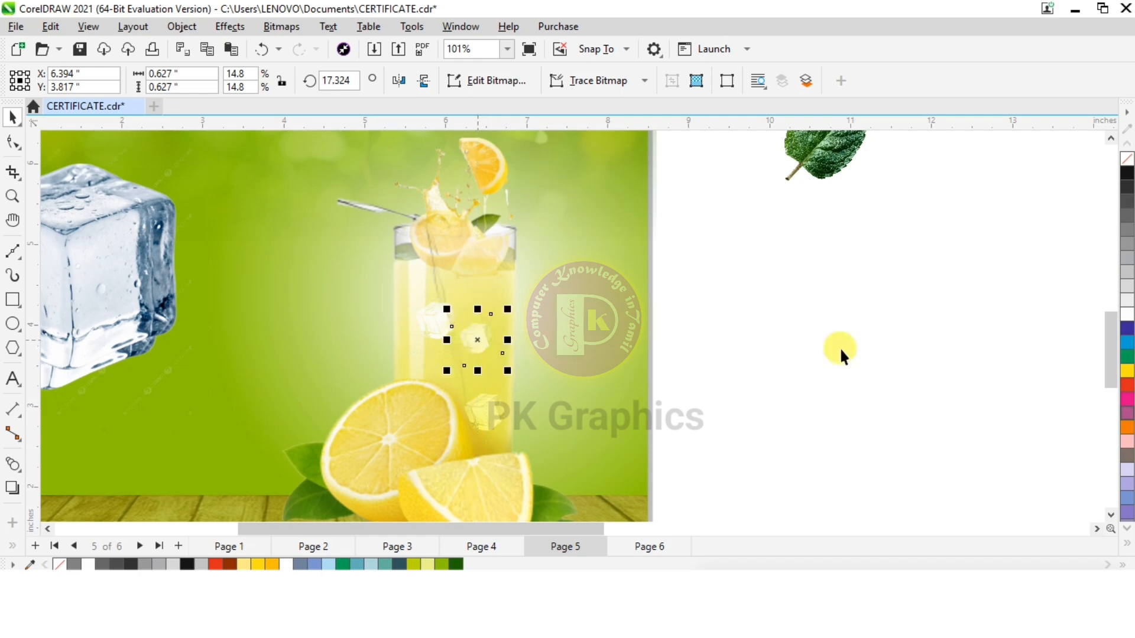
Place the ice cube cluster in front of the lemonade glass and shrink it to about 2.82 by 1.86 inches
left_click(839, 347)
scroll(449, 306, "down", 4)
scroll(448, 306, "down", 1)
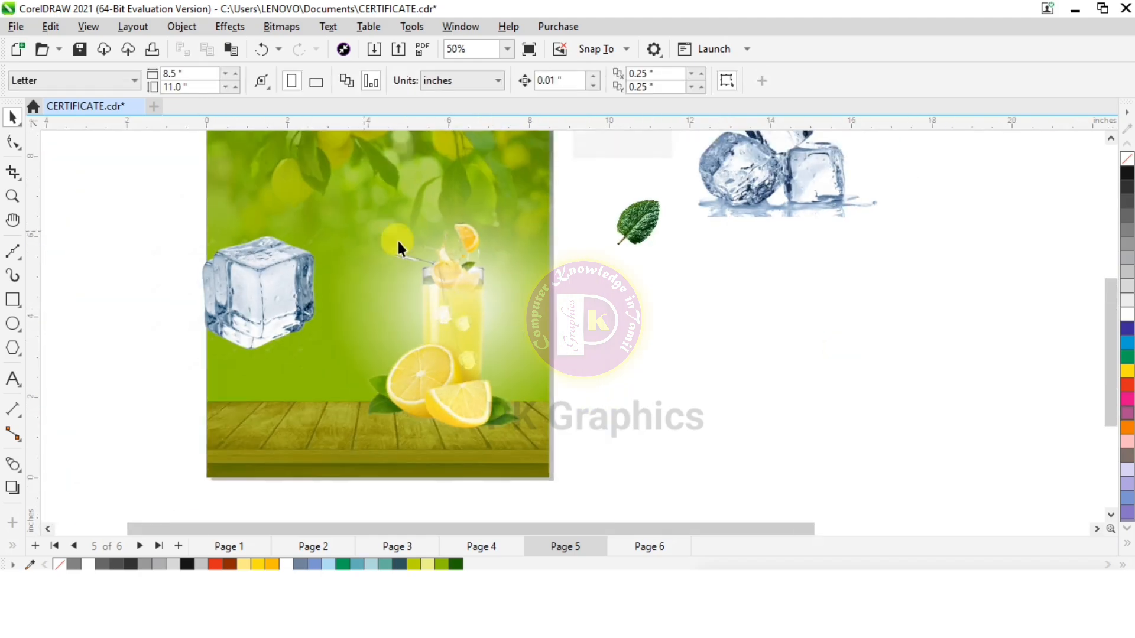
scroll(371, 275, "down", 1)
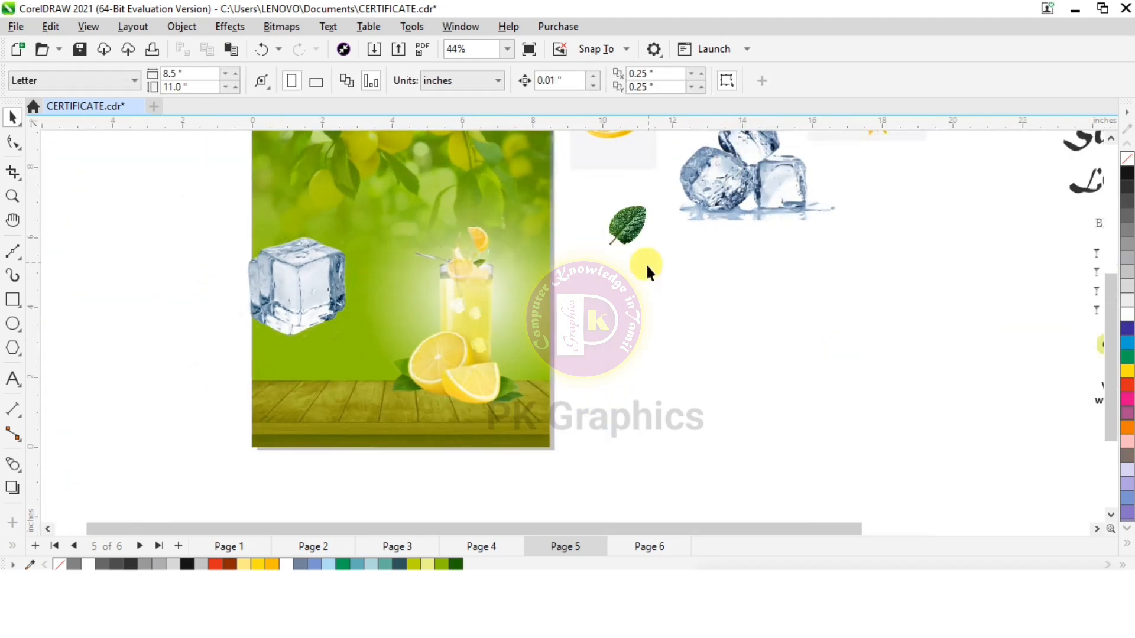
scroll(712, 186, "down", 2)
left_click_drag(712, 182, 432, 352)
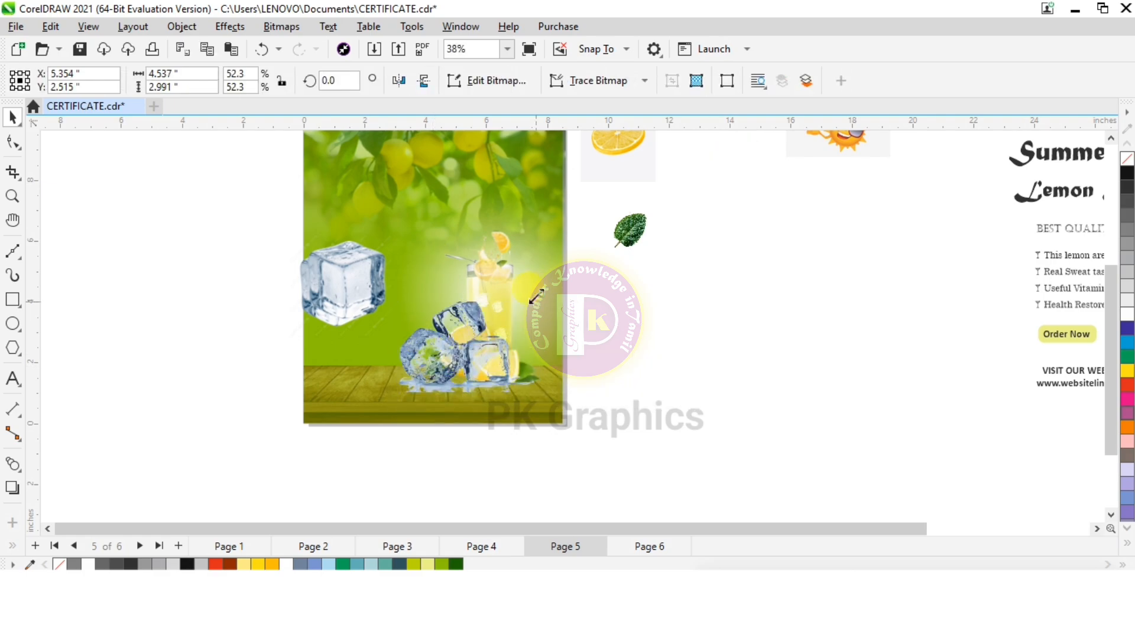
left_click_drag(540, 297, 463, 367)
Move one large ice cube off the page, then shrink the other to about 1.14 inch and place it just left of the glass
scroll(460, 368, "up", 2)
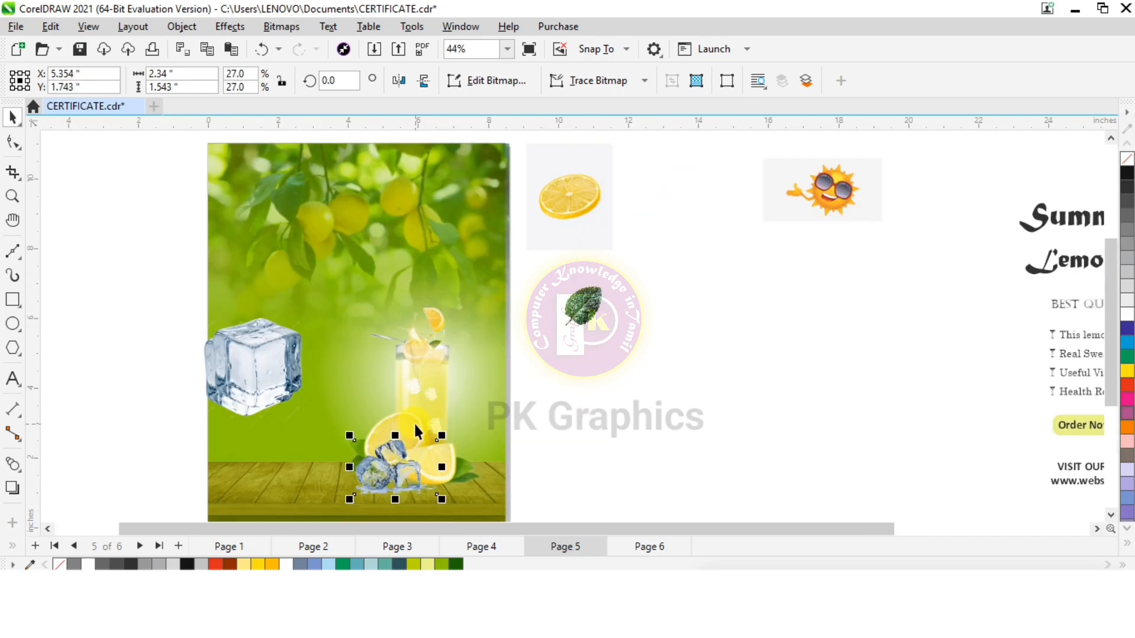
scroll(414, 428, "up", 1)
left_click(239, 332)
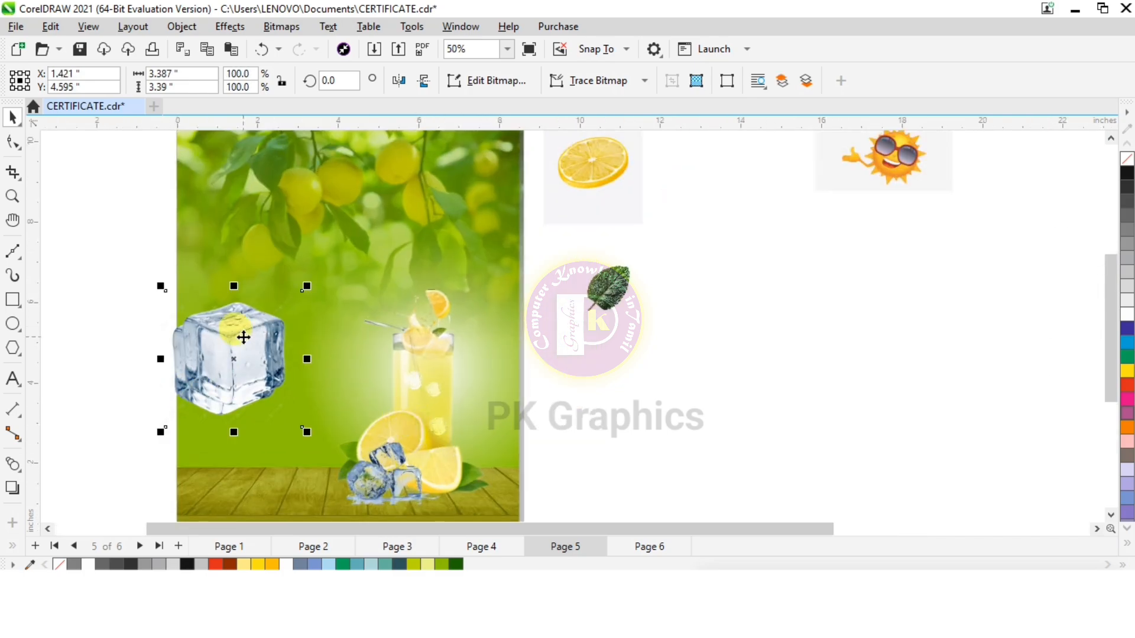
left_click_drag(240, 332, 746, 294)
left_click(240, 377)
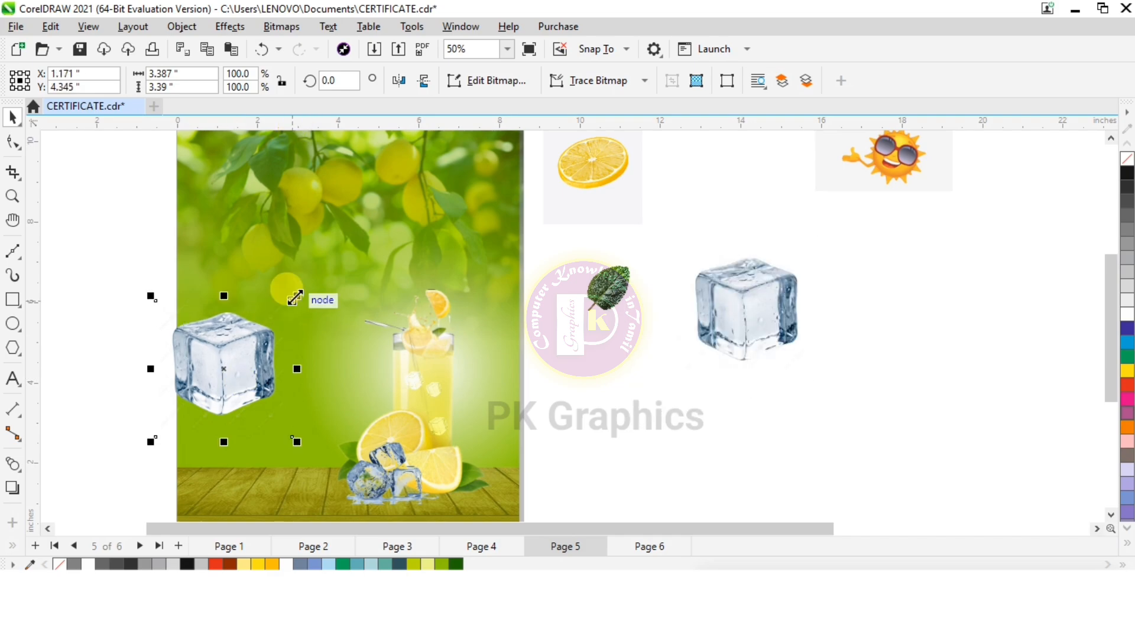
left_click_drag(296, 295, 377, 392)
left_click_drag(457, 407, 457, 406)
Reduce the ice cube beside the glass to about 21.2% scale and rotate it about 17.3 degrees
scroll(467, 432, "up", 1)
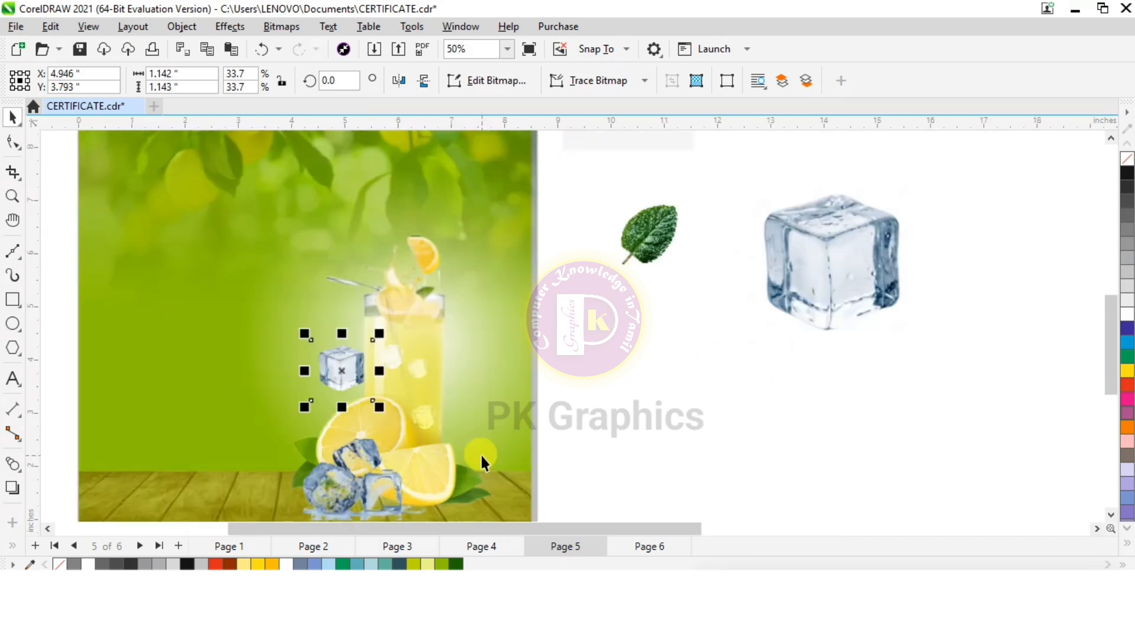
scroll(402, 402, "up", 2)
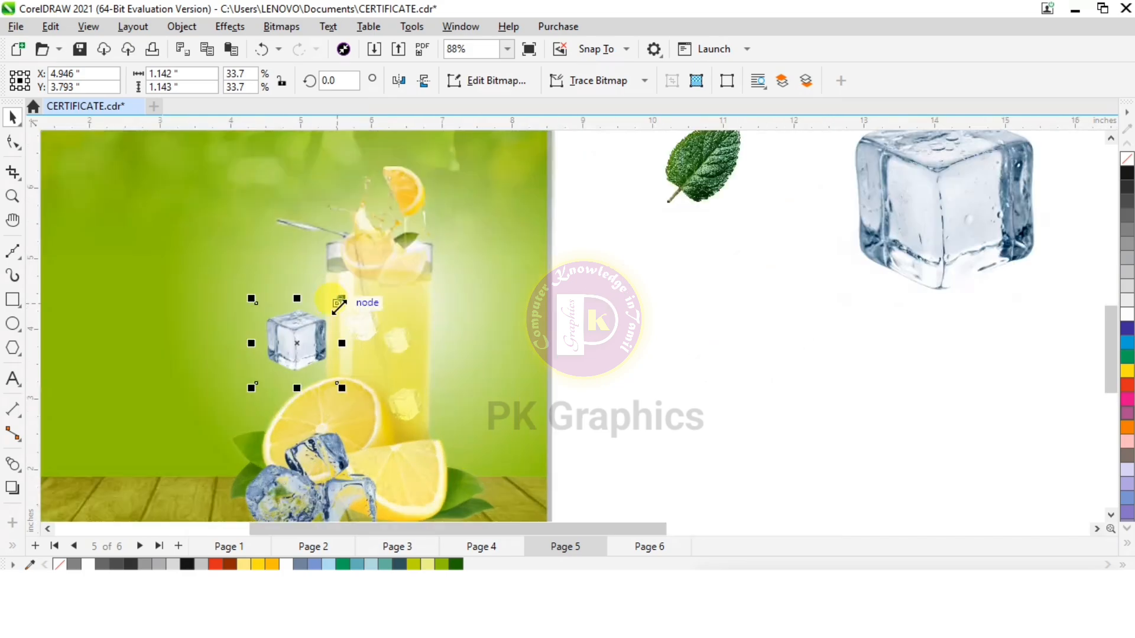
left_click_drag(340, 300, 331, 328)
left_click(304, 345)
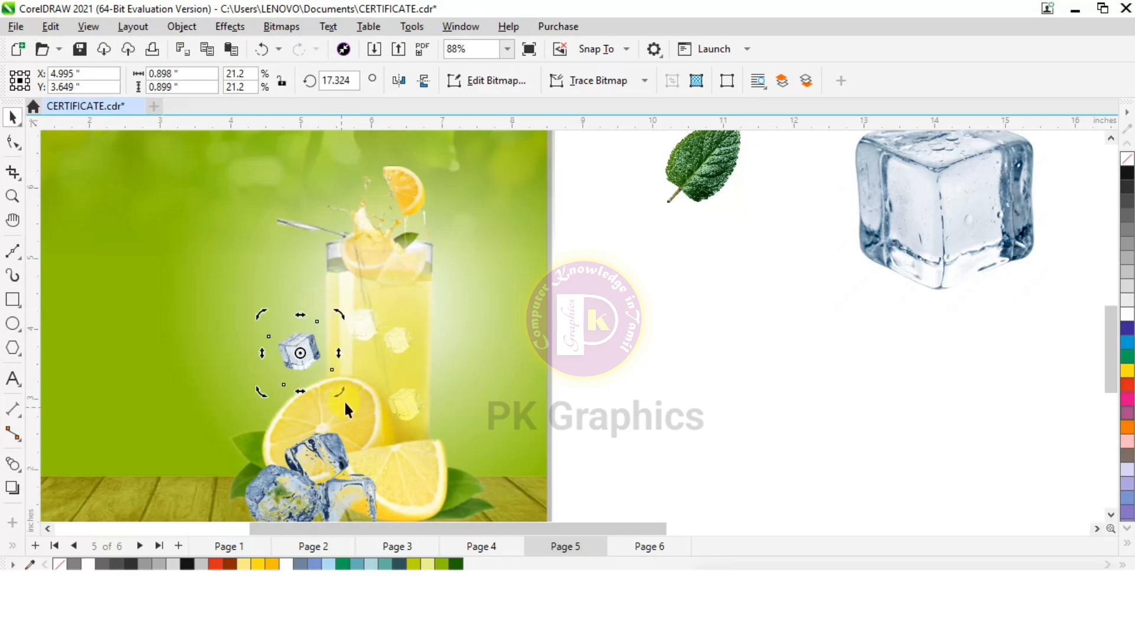
Apply a Gaussian Blur with a 43.1-pixel radius to the ice cube beside the glass
left_click(228, 28)
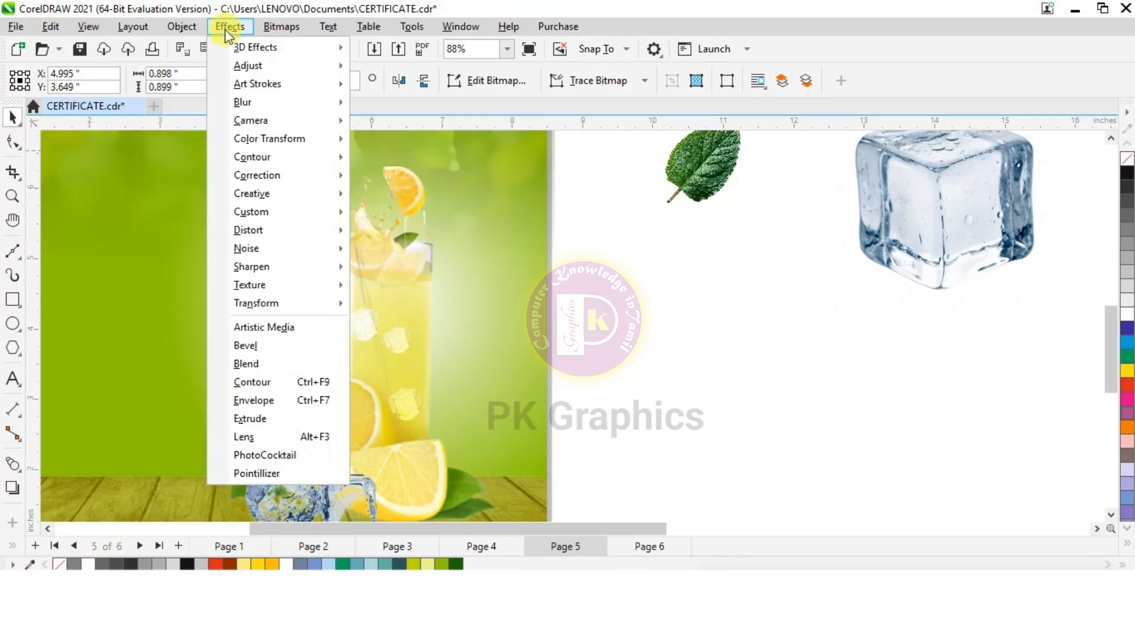
mouse_move(263, 99)
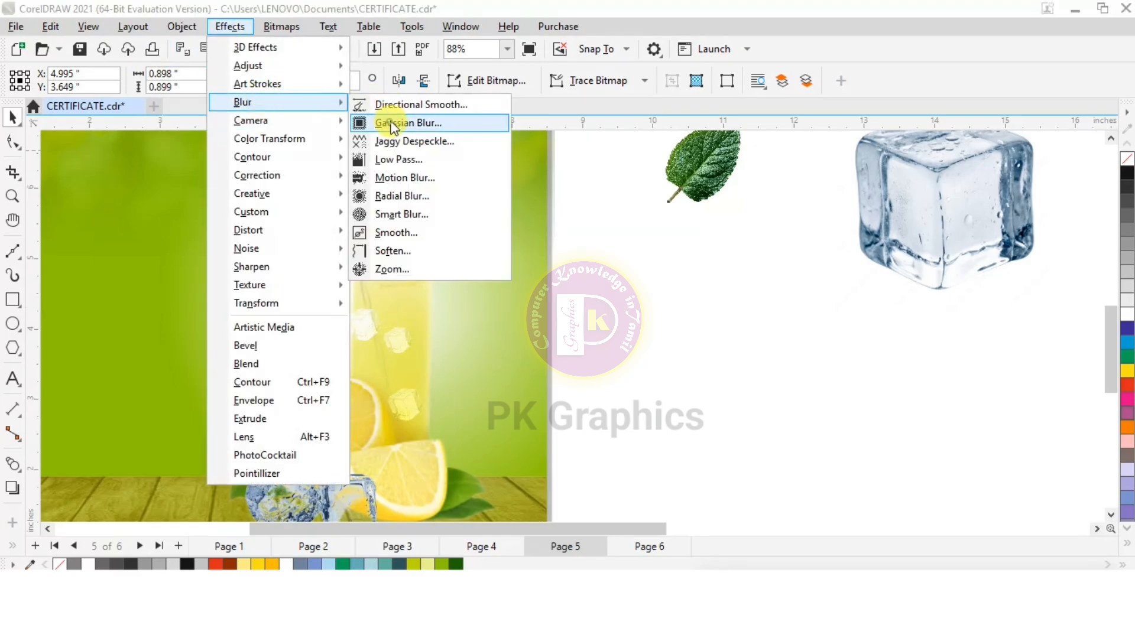
key("Escape")
key("Escape")
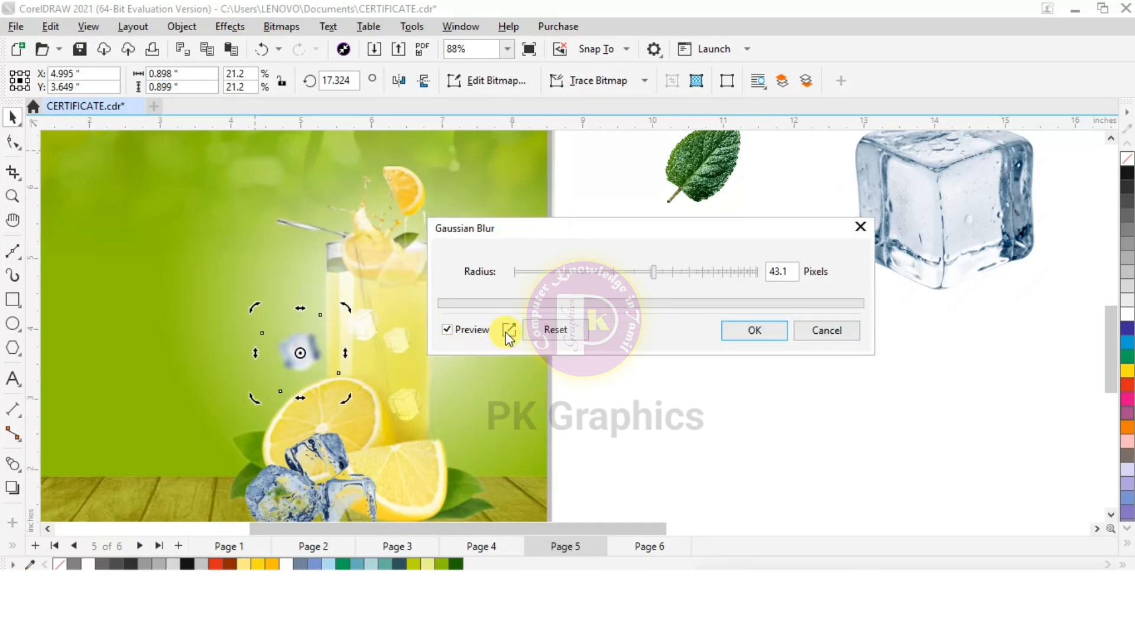
left_click(757, 334)
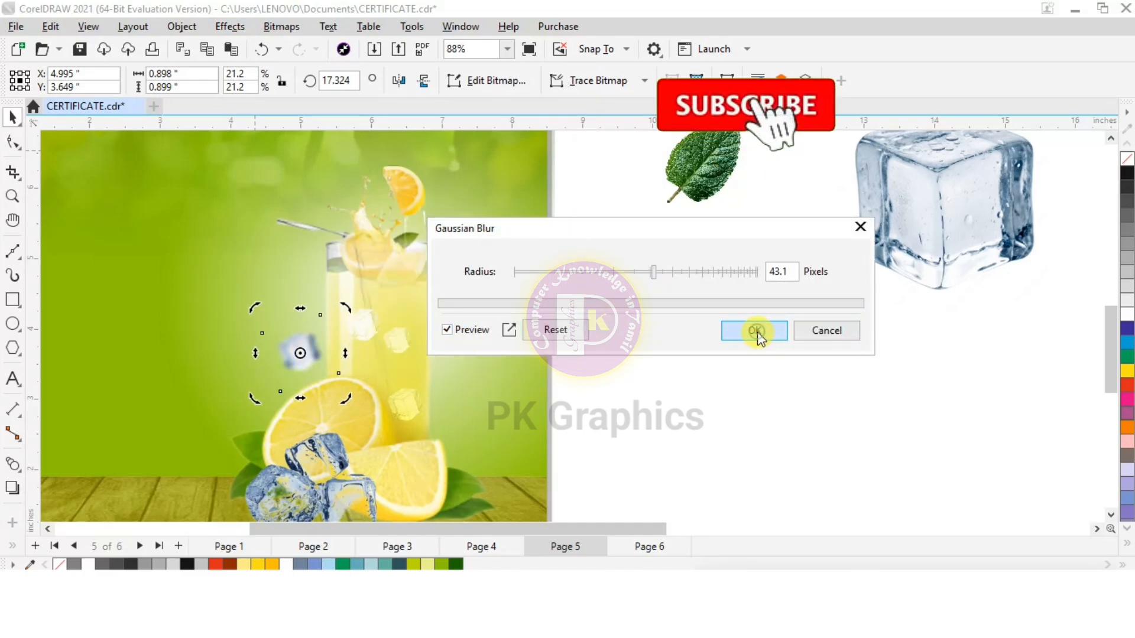
Duplicate the blurred ice cube and place the copy over the right edge of the glass
left_click(374, 374)
scroll(466, 339, "down", 1)
scroll(569, 317, "down", 2)
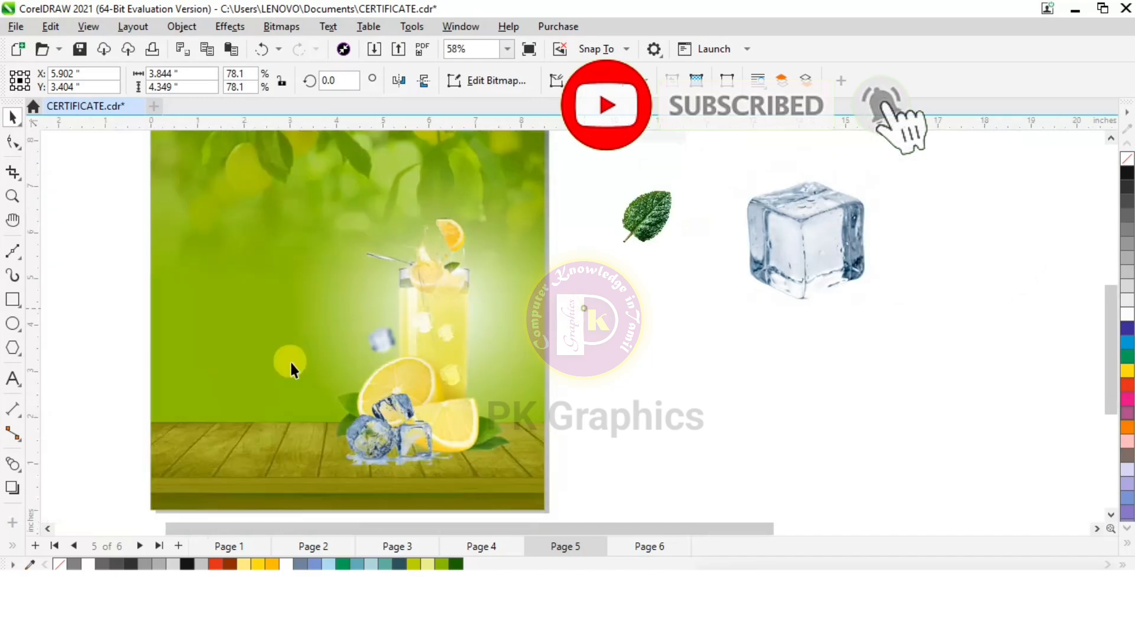
left_click(297, 316)
left_click(381, 341)
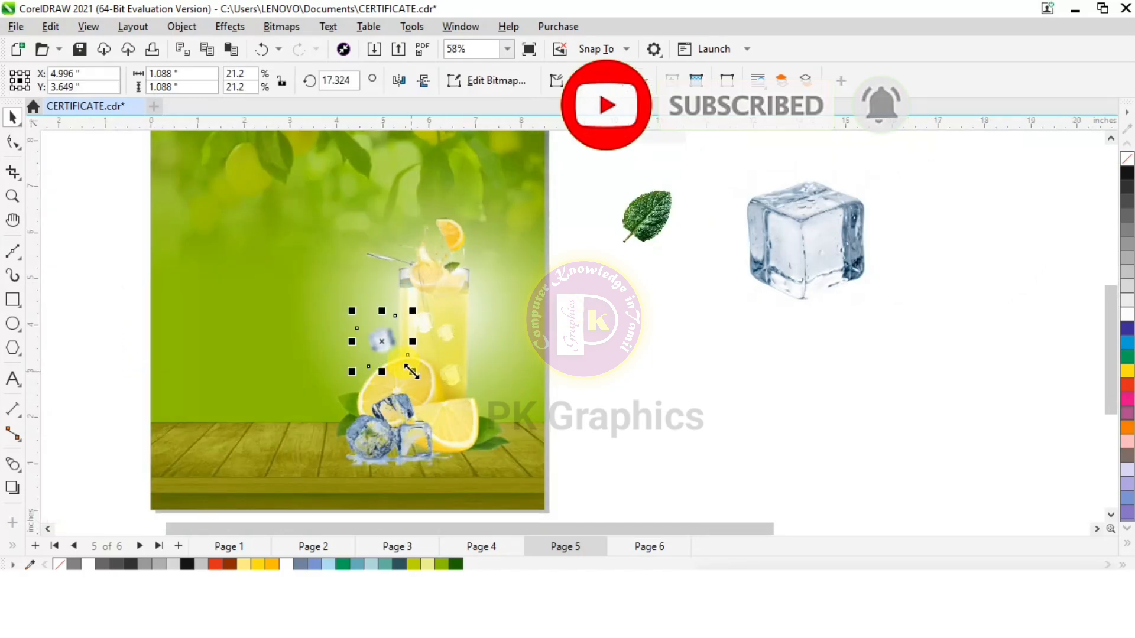
key("ctrl+d")
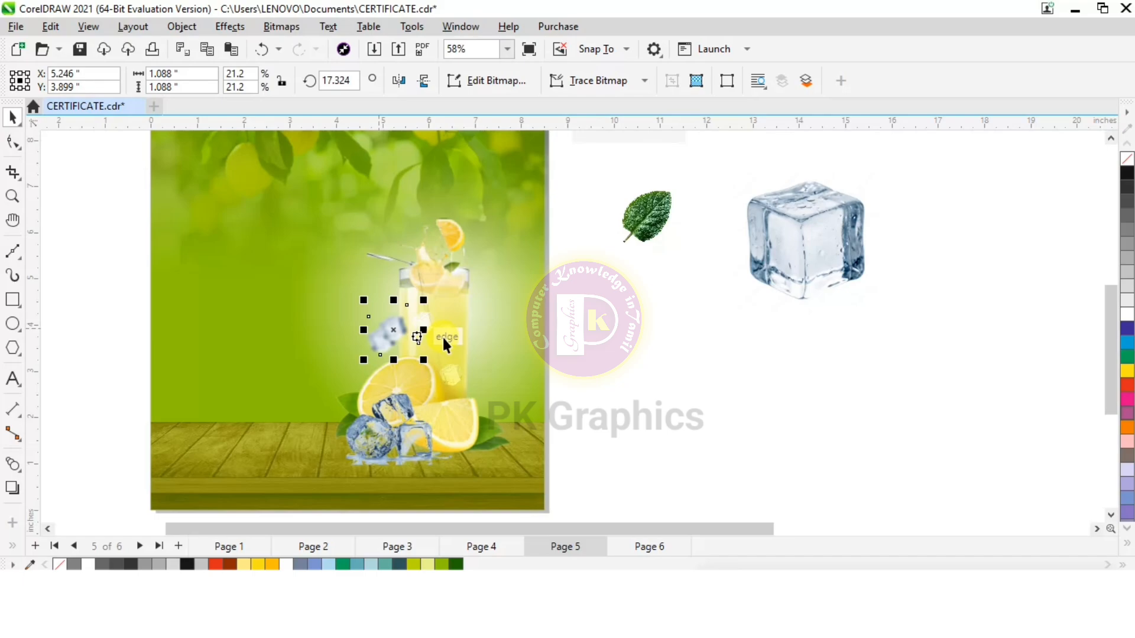
left_click_drag(392, 329, 469, 332)
Rotate the blurred ice cube at the glass's right edge to about 14.4 degrees and enlarge it to about 1.56 by 1.29 inches
left_click(469, 332)
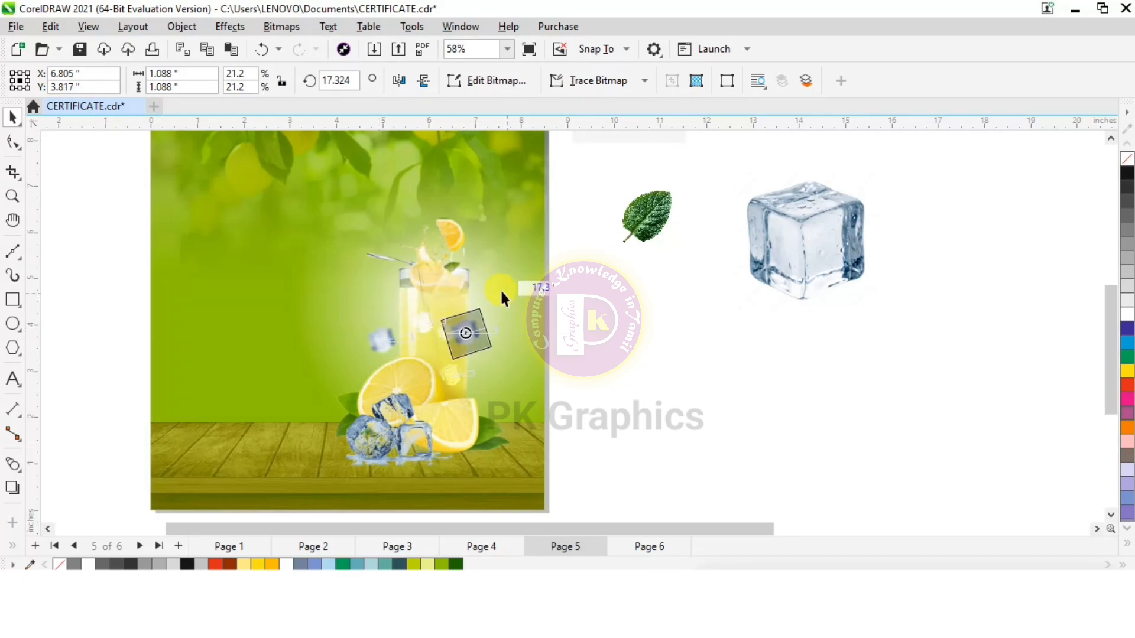
left_click(473, 330)
left_click_drag(496, 303, 505, 287)
scroll(461, 345, "up", 3)
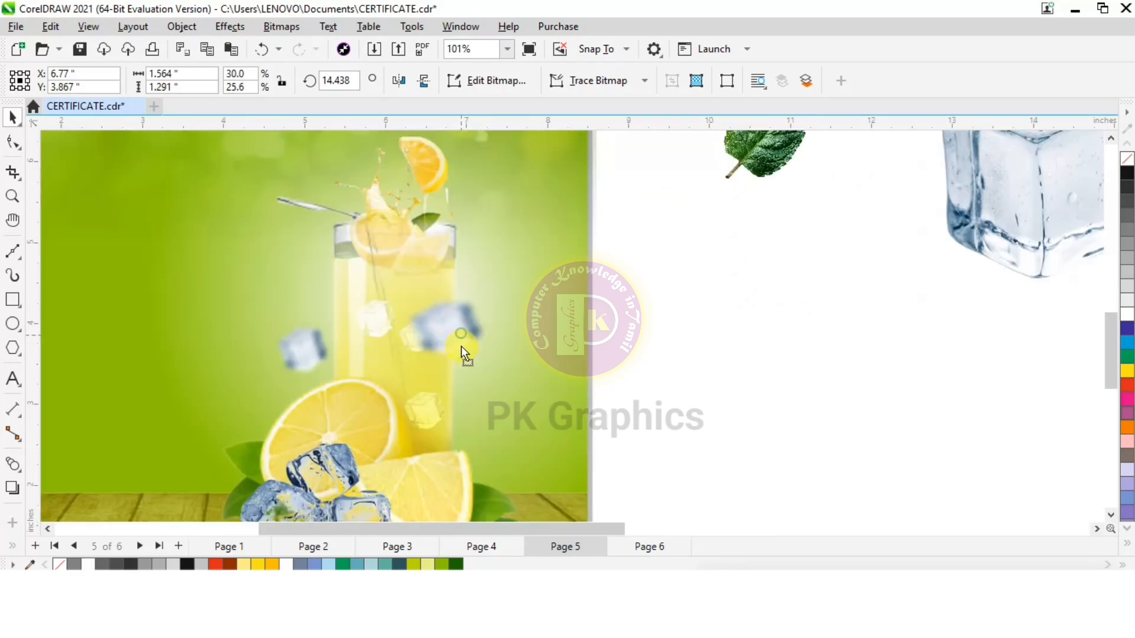
left_click_drag(460, 345, 466, 348)
Duplicate the blurred ice cube left of the glass, place the copy near the glass's upper right edge and shrink it slightly
left_click_drag(171, 271, 441, 375)
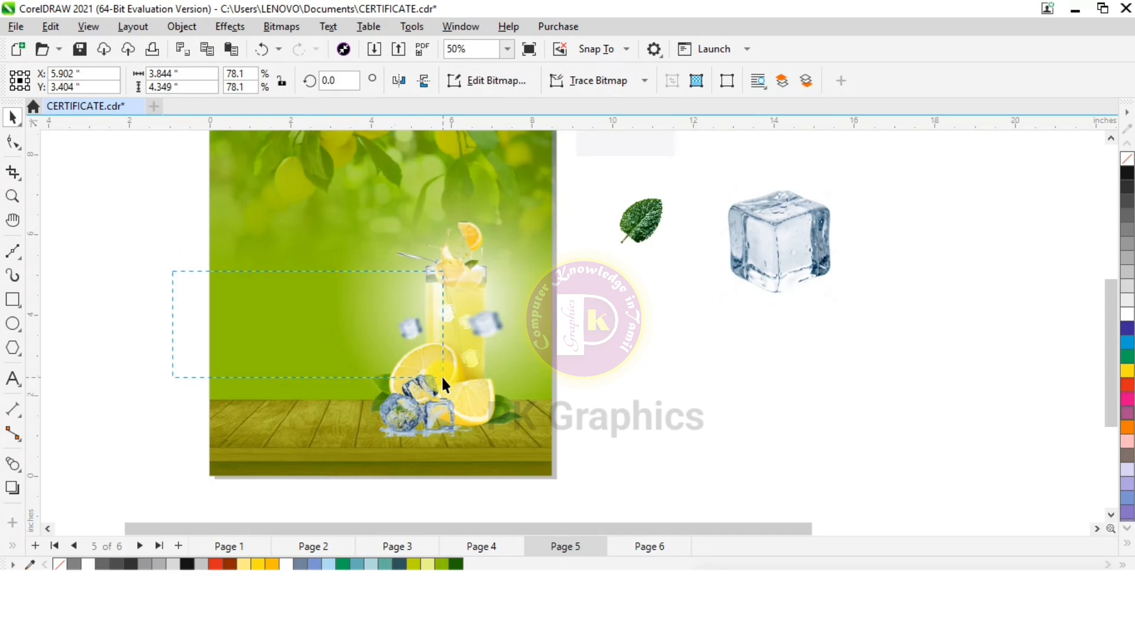
key("ctrl+d")
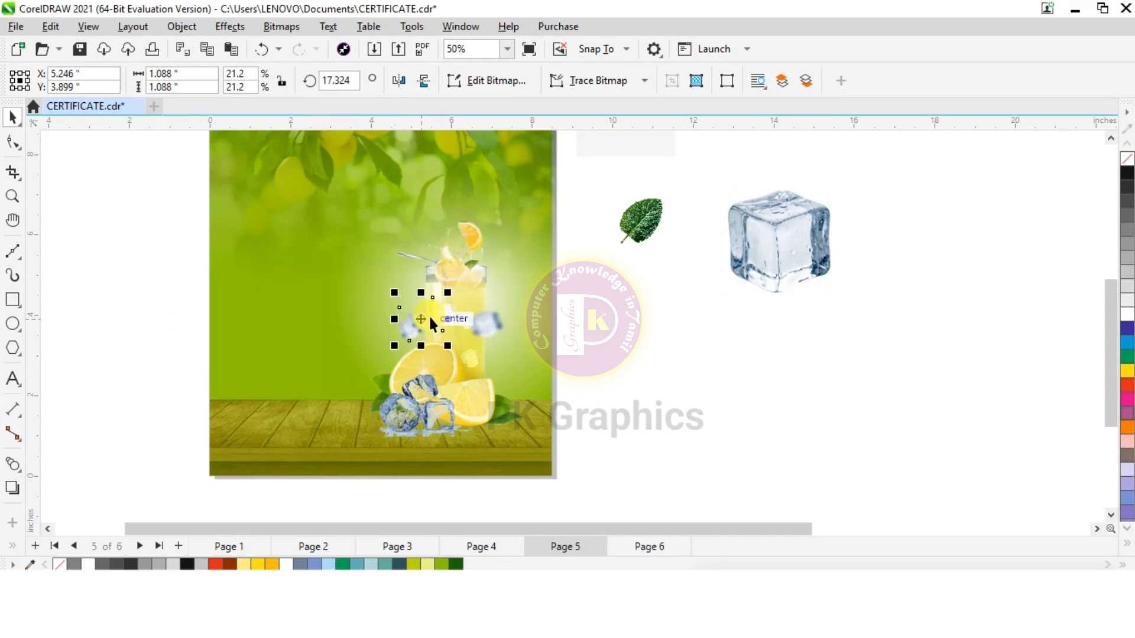
scroll(430, 316, "up", 2)
left_click_drag(415, 319, 505, 273)
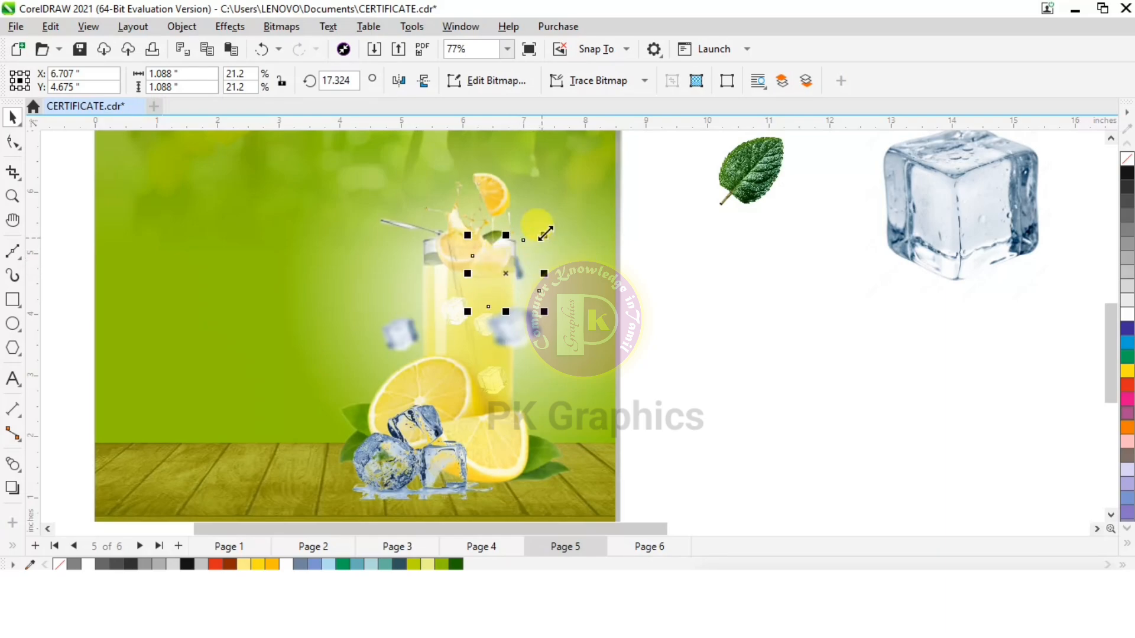
left_click_drag(543, 235, 530, 248)
left_click(376, 344)
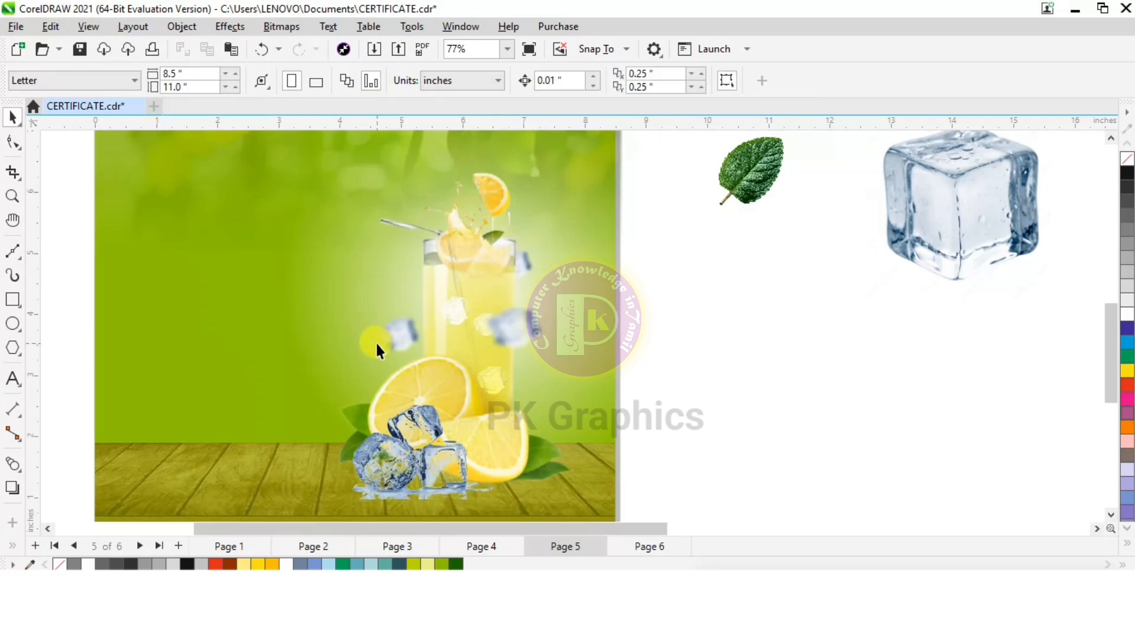
Place the mint leaf over the glass and convert it to a 300 dpi CMYK bitmap with transparent background
scroll(376, 349, "down", 2)
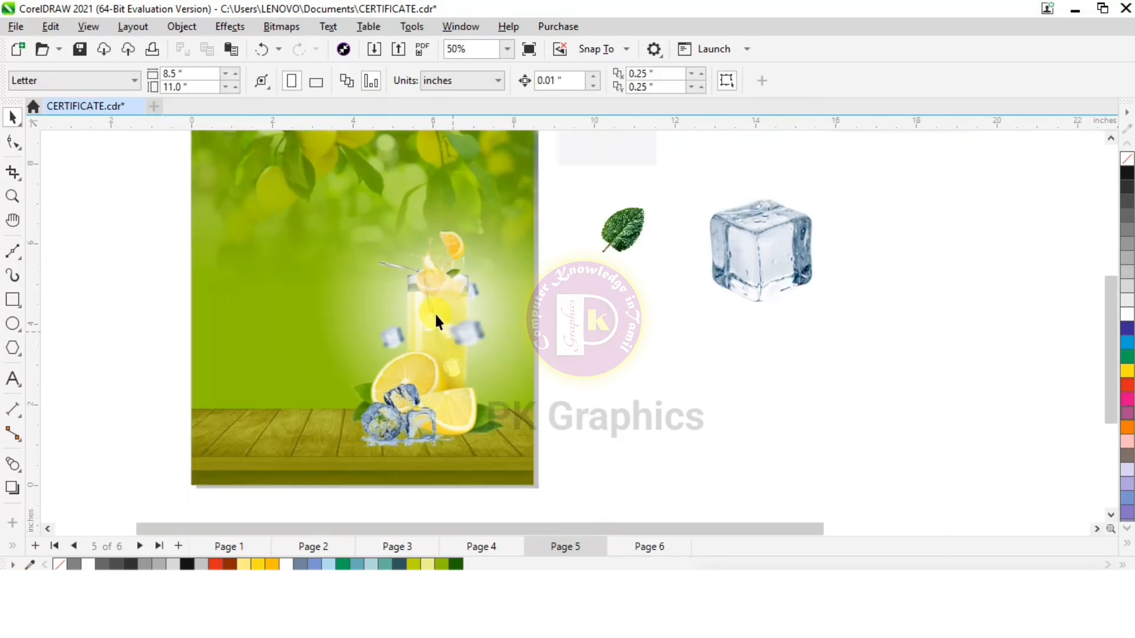
scroll(597, 257, "up", 1)
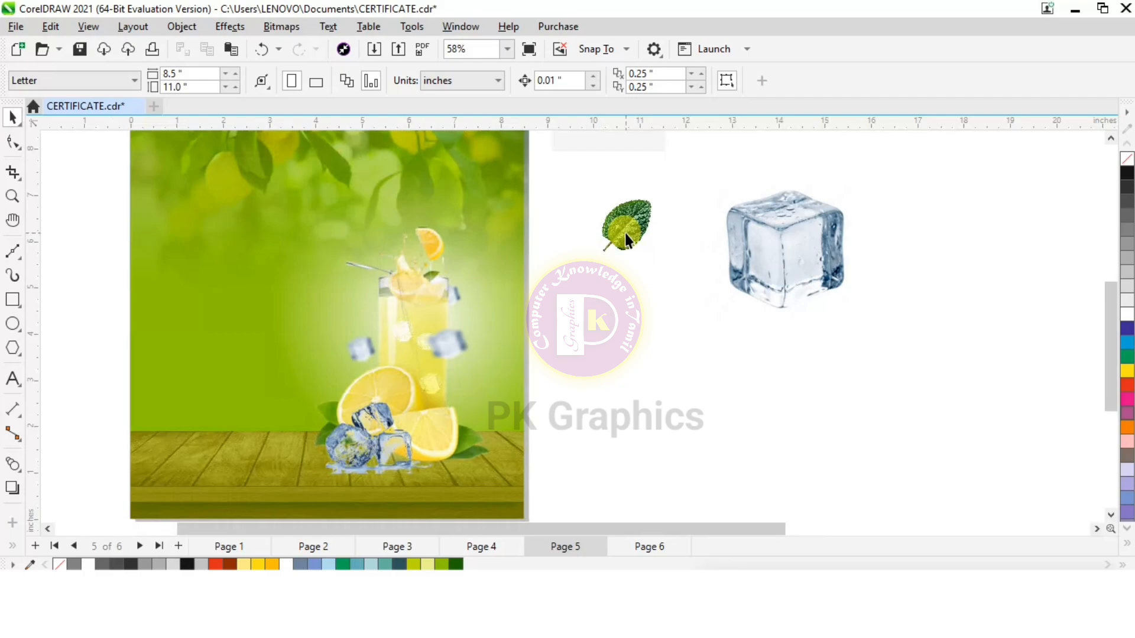
left_click_drag(625, 232, 447, 288)
left_click(282, 26)
left_click(321, 45)
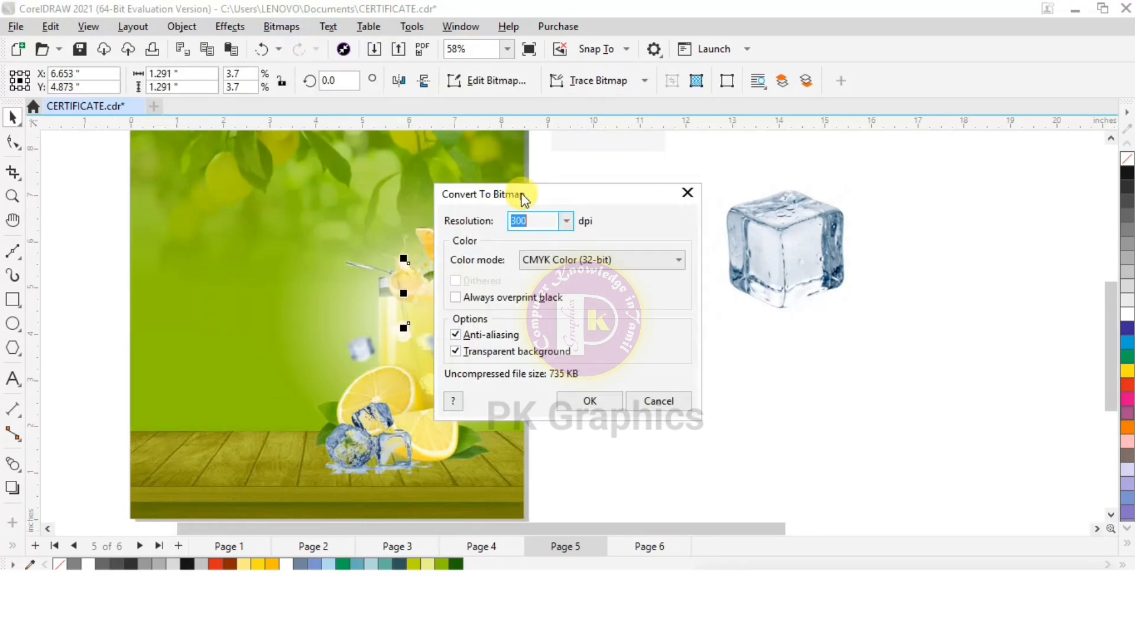
left_click(603, 398)
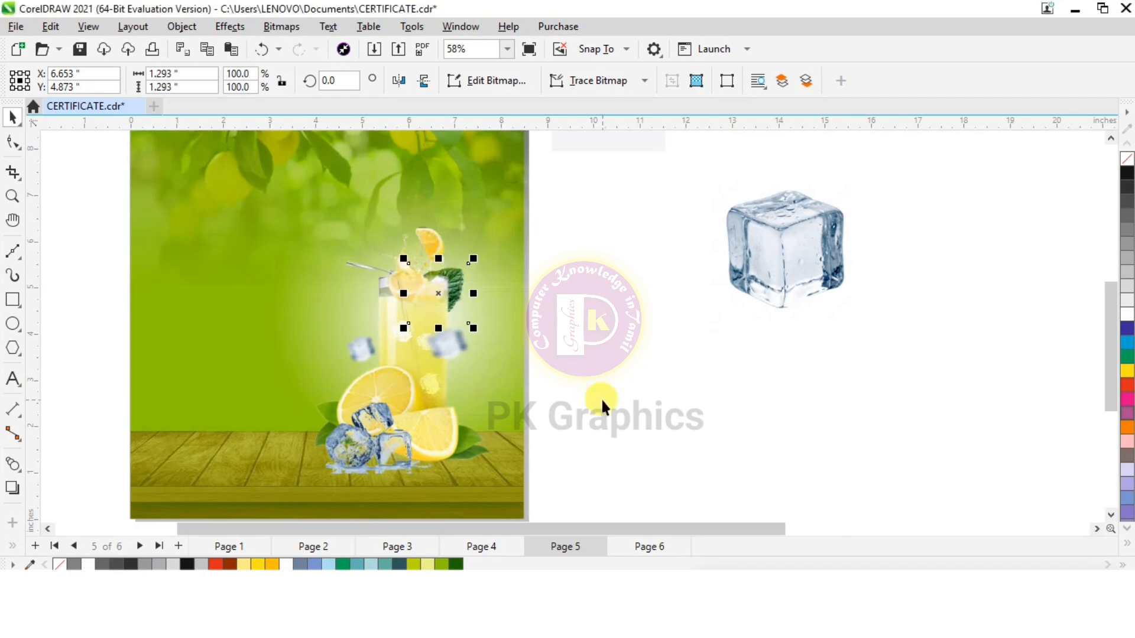
Scale the mint leaf to 50%, place it low on the glass and rotate it to about 345.6 degrees
scroll(444, 269, "up", 3)
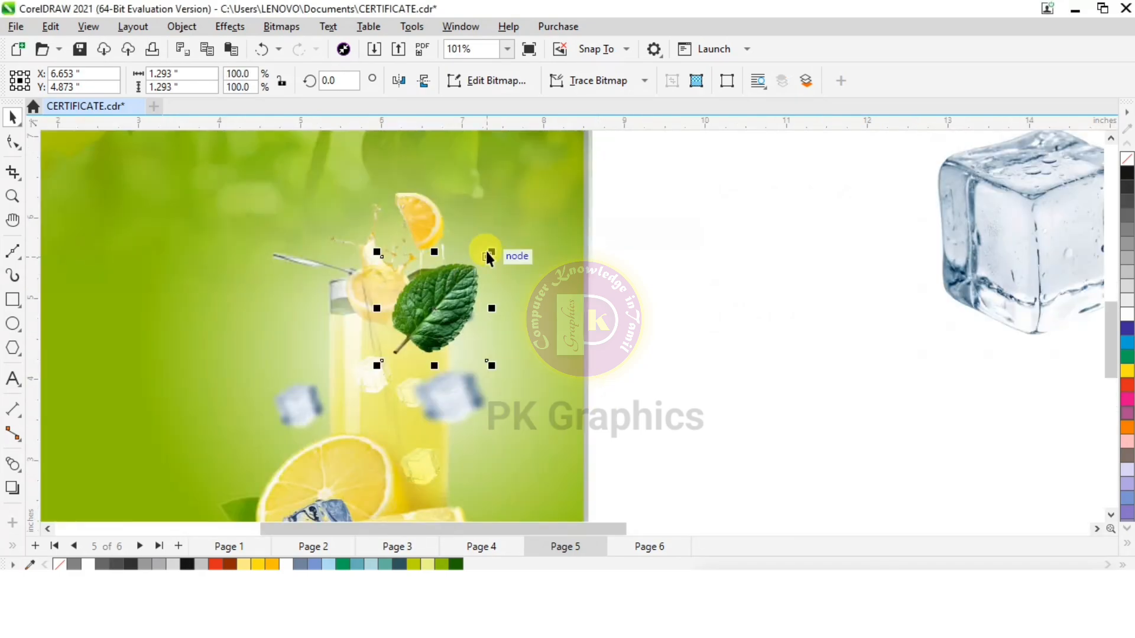
left_click_drag(487, 253, 367, 410)
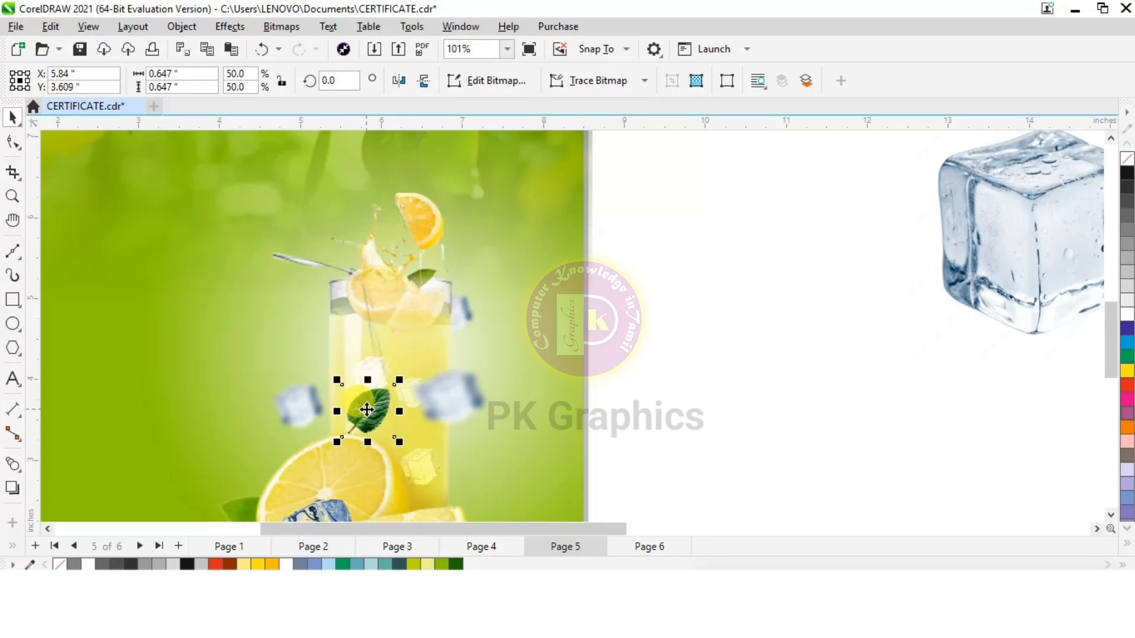
left_click(367, 409)
left_click_drag(406, 371, 420, 384)
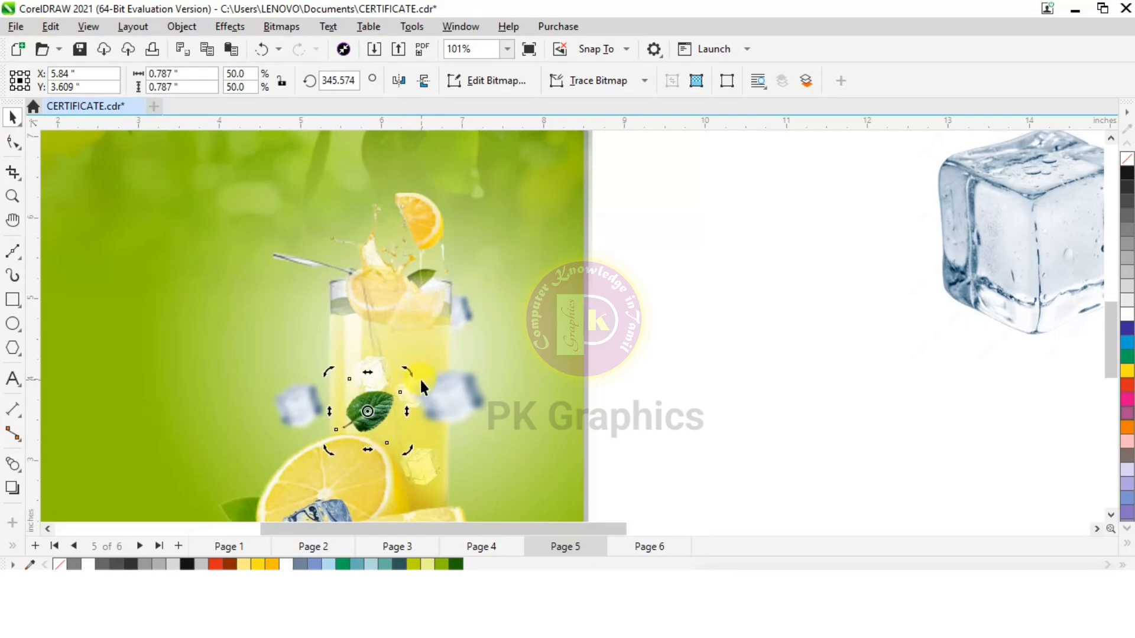
Apply a Gaussian Blur with a 15.4-pixel radius to the mint leaf
left_click(240, 30)
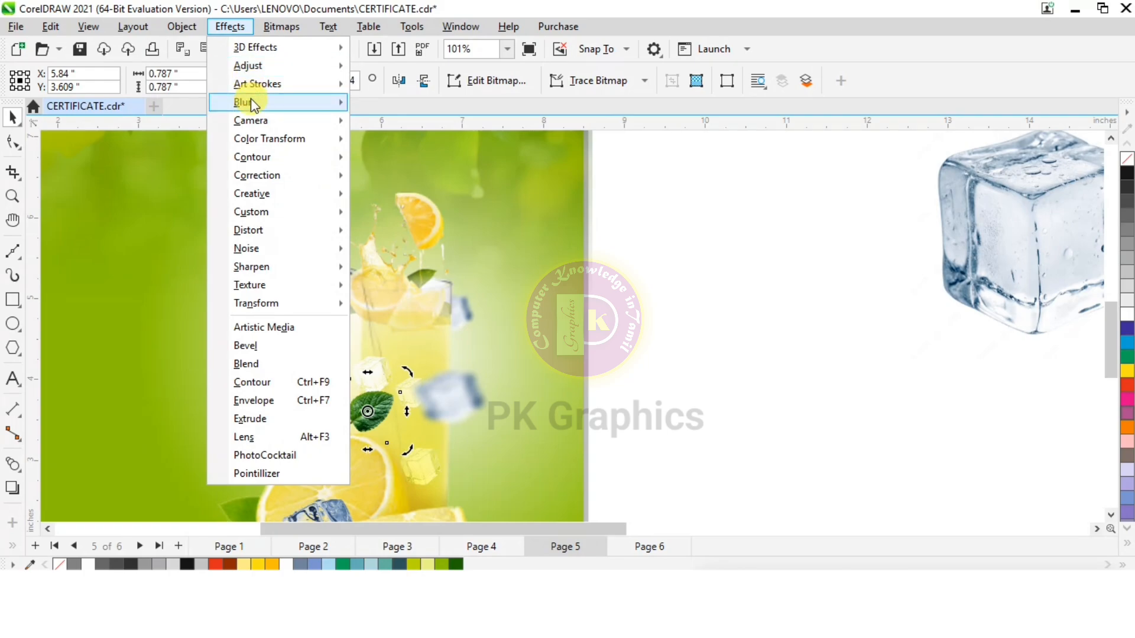
mouse_move(251, 99)
left_click(391, 122)
double_click(697, 287)
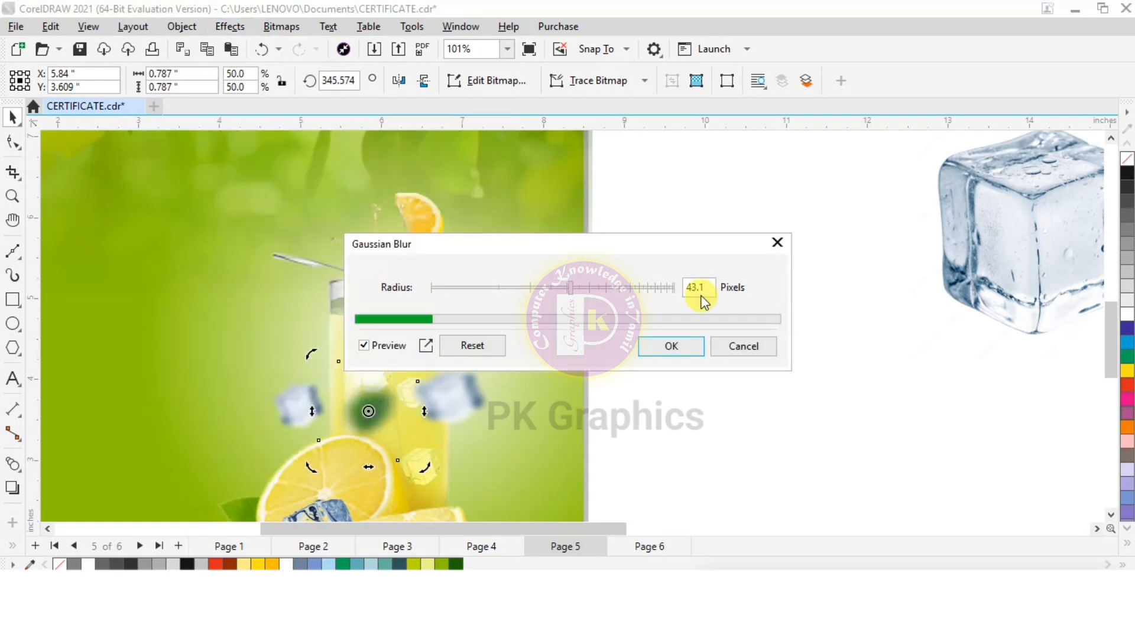
type("12.9")
left_click_drag(520, 291, 523, 289)
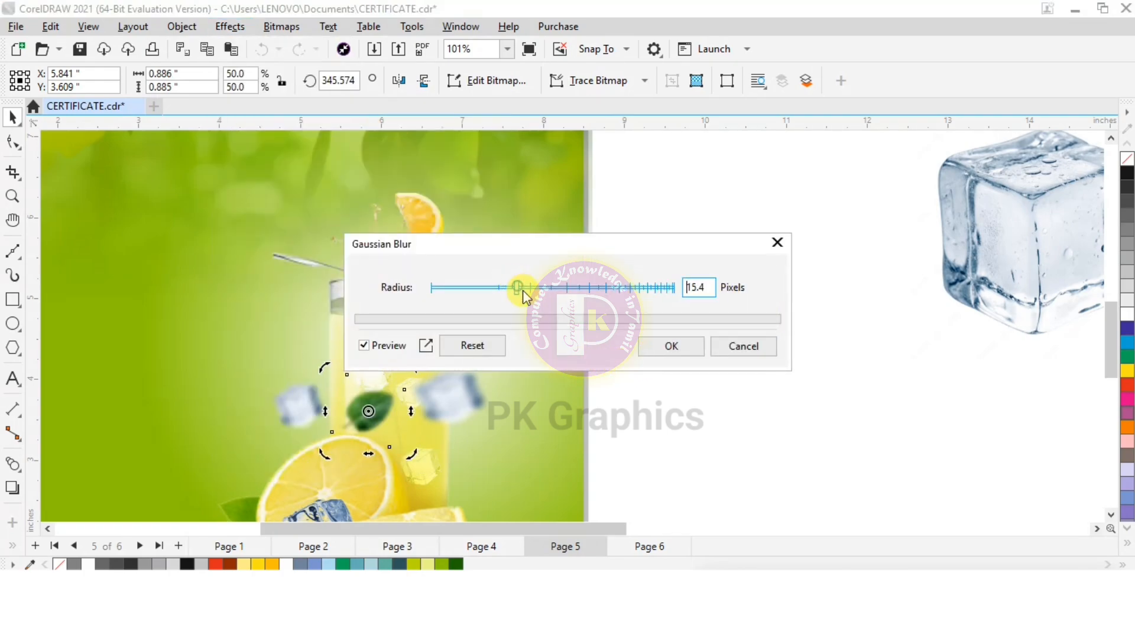
left_click(654, 352)
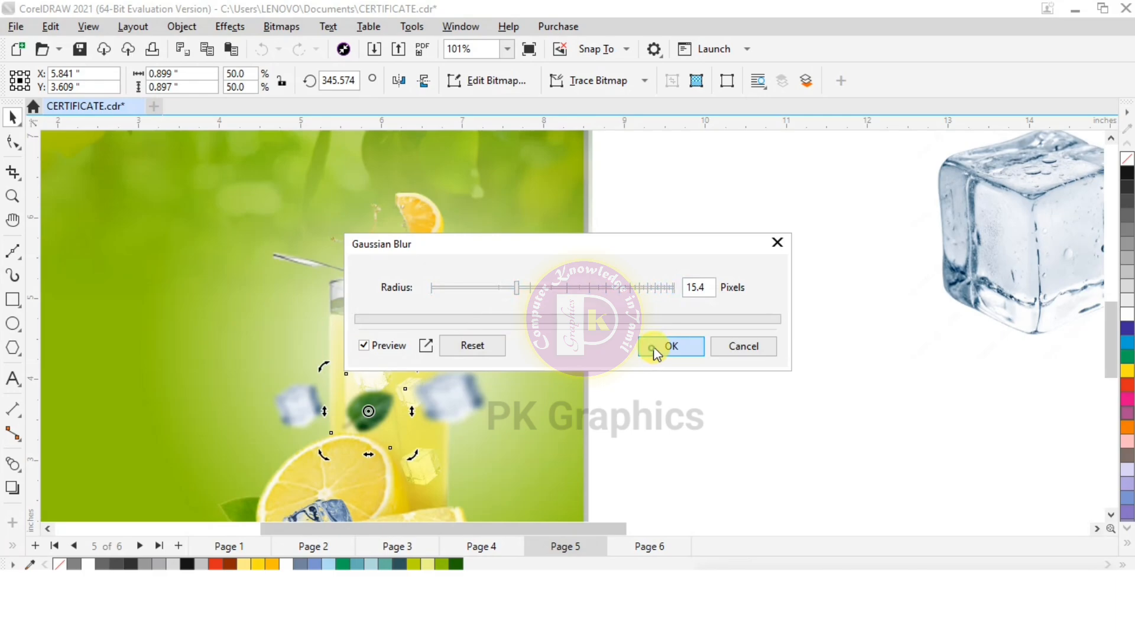
Duplicate the blurred mint leaf, place the copy at the glass's right edge, scale it to 29.2% and rotate it to about 53.7 degrees
left_click(365, 414)
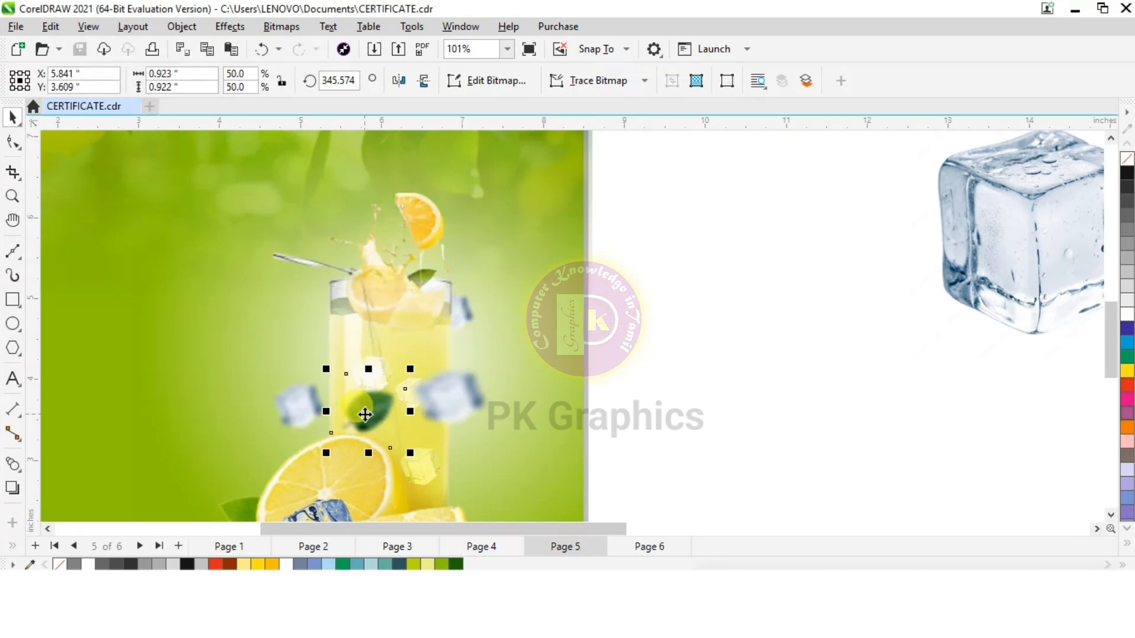
left_click_drag(366, 415, 491, 348)
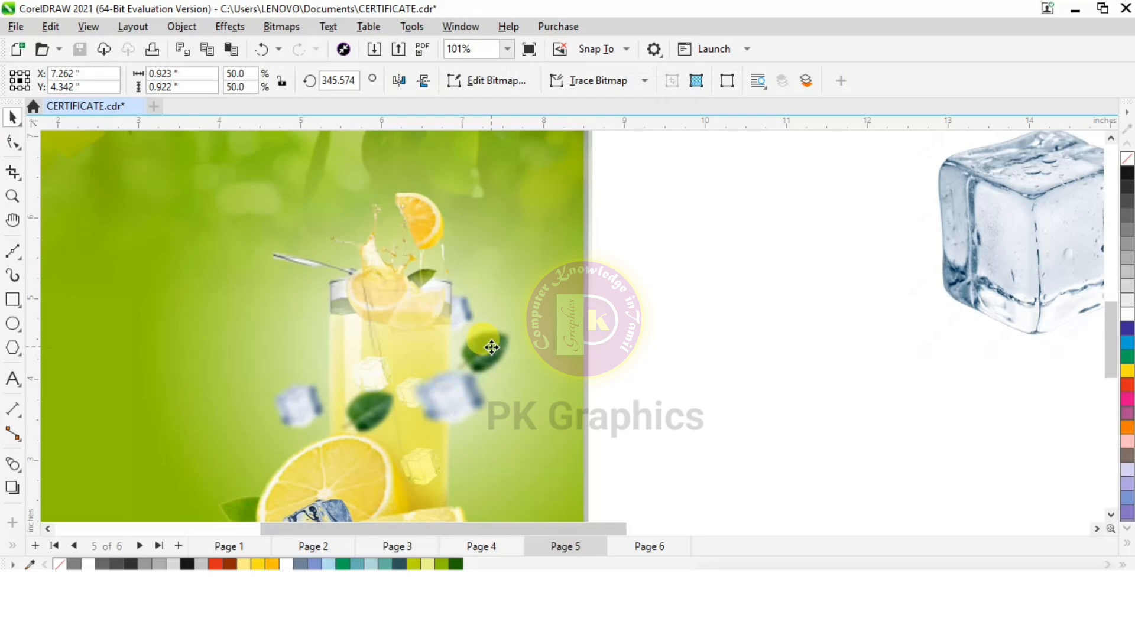
left_click_drag(523, 312, 476, 349)
left_click(495, 346)
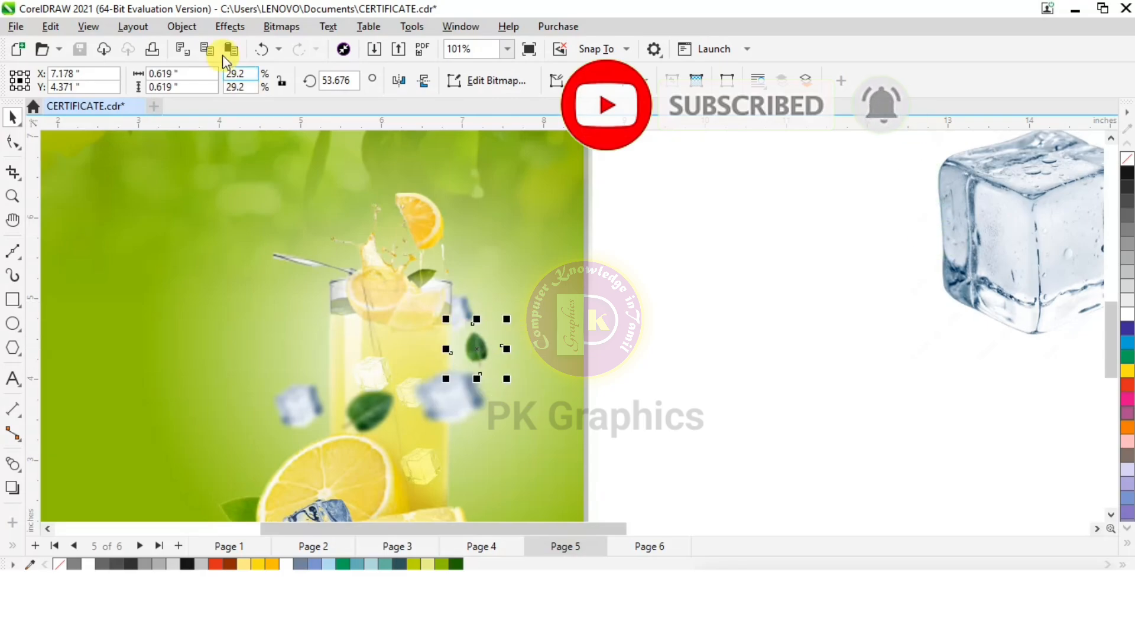
Reshape the small mint leaf's bitmap boundary, moving its two upper corner nodes inward toward the leaf
left_click(182, 27)
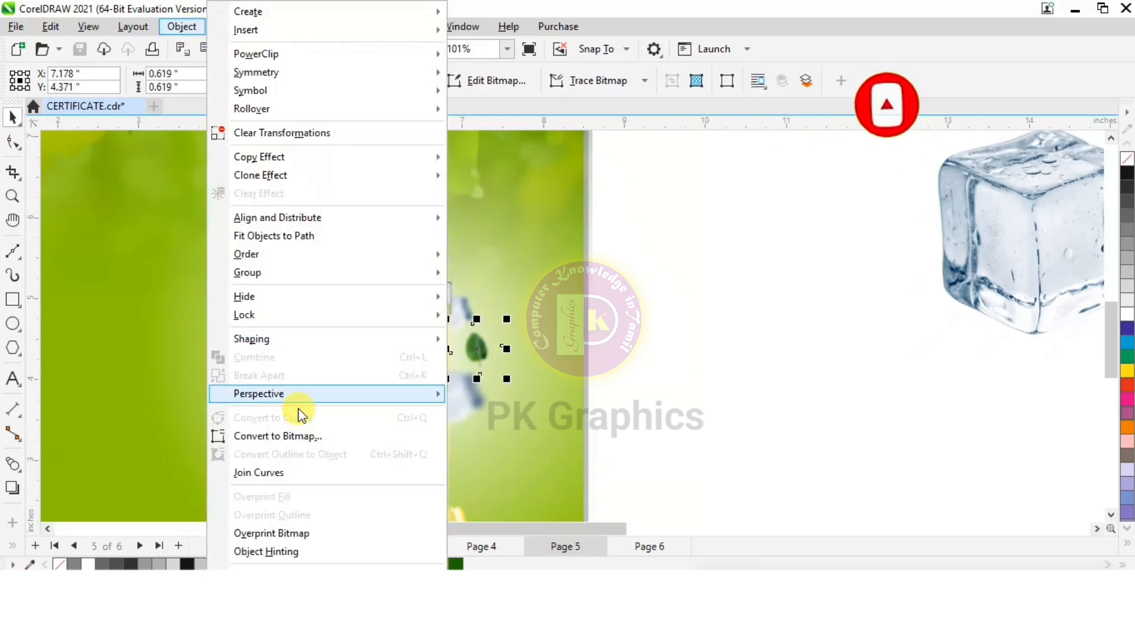
mouse_move(296, 395)
left_click(491, 395)
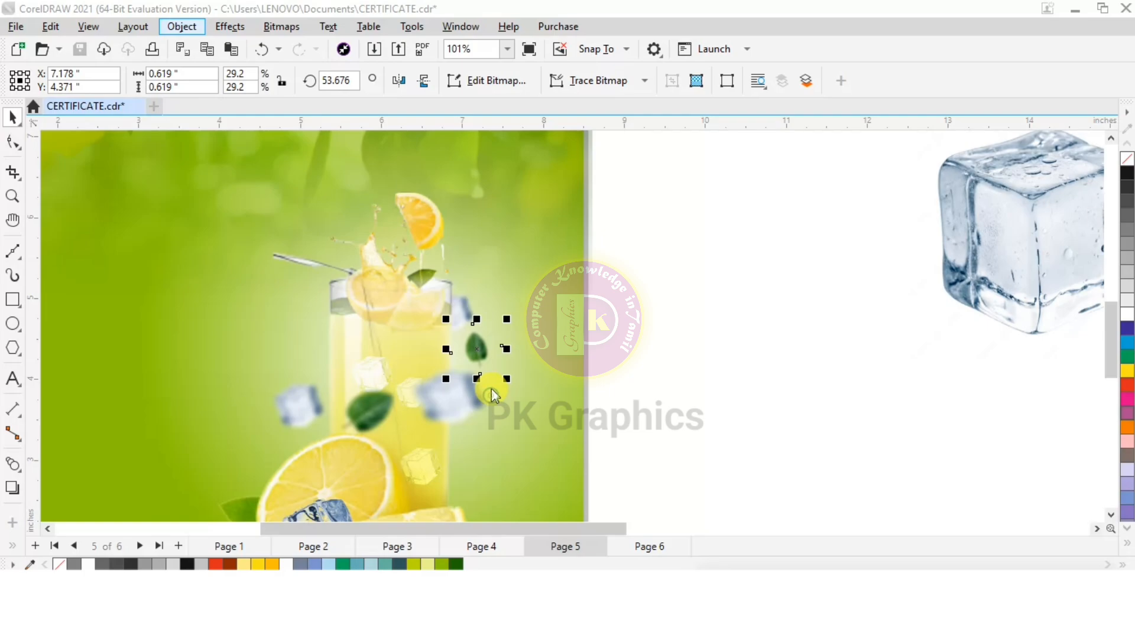
scroll(483, 335, "up", 3)
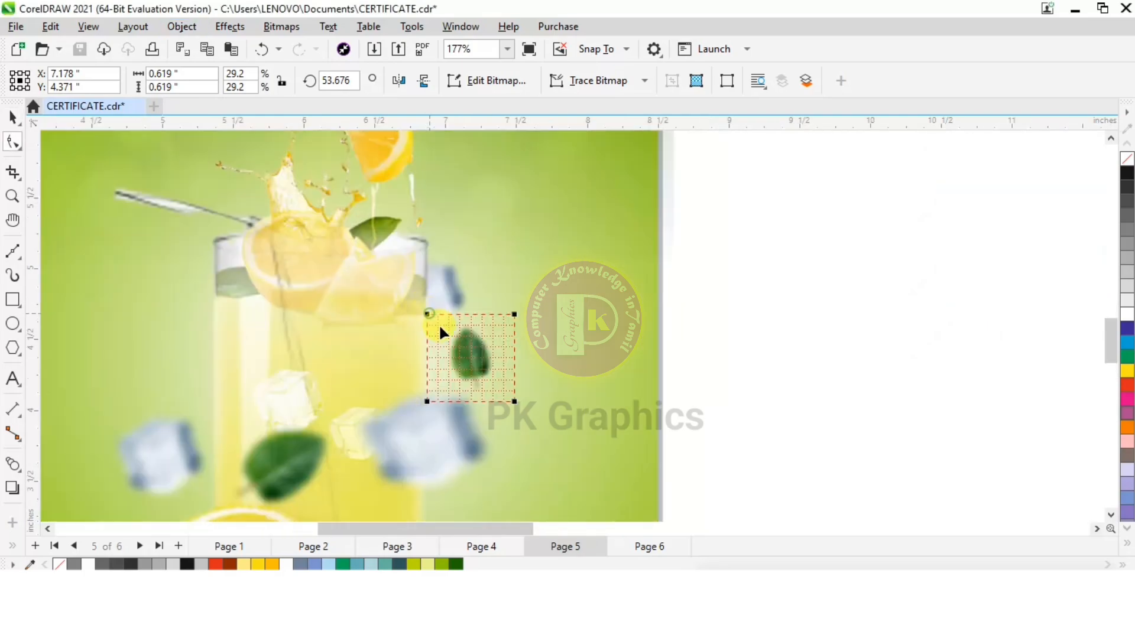
left_click_drag(428, 315, 442, 333)
left_click_drag(515, 314, 489, 330)
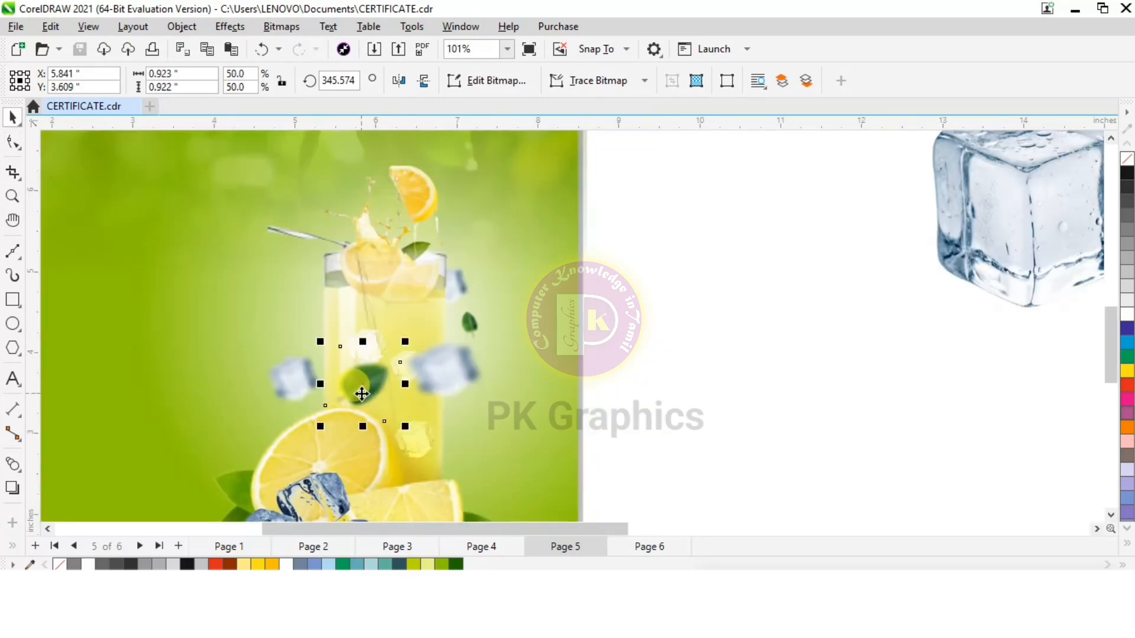
Duplicate the larger mint leaf, mirror it horizontally, place it left of the glass and rotate it to about 277.8 degrees
key("ctrl+d")
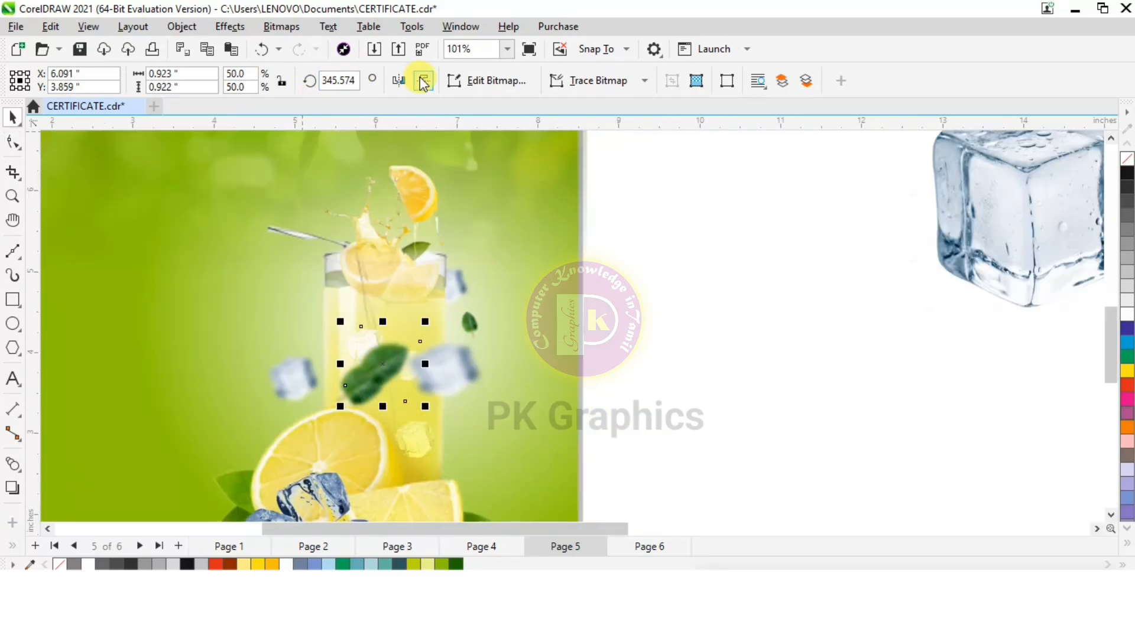
left_click(398, 81)
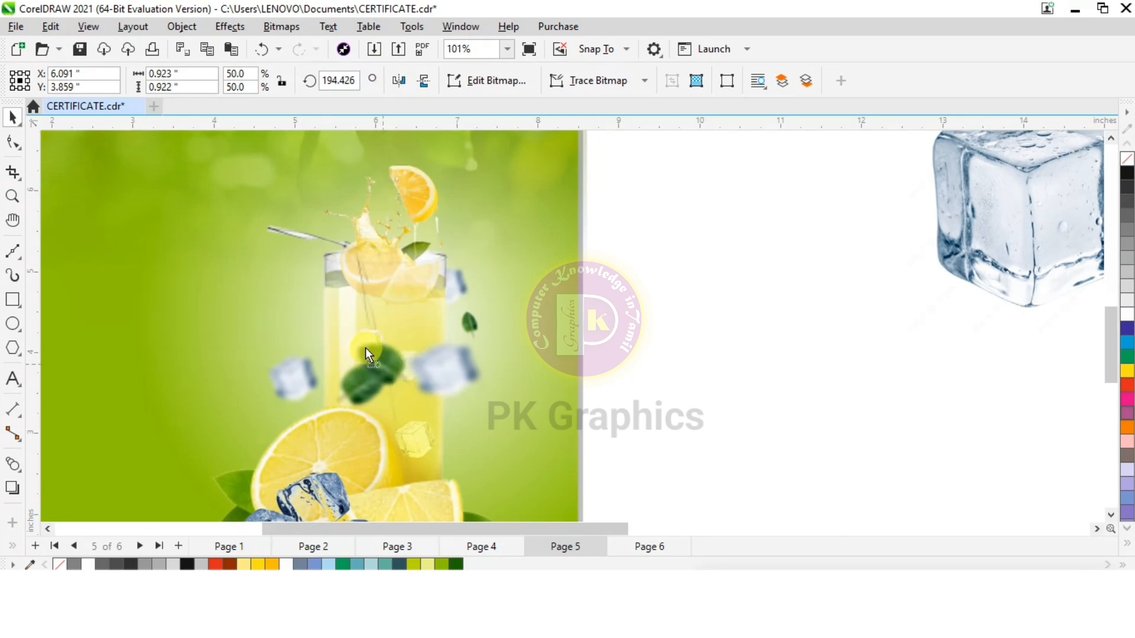
left_click_drag(365, 347, 304, 312)
left_click(303, 311)
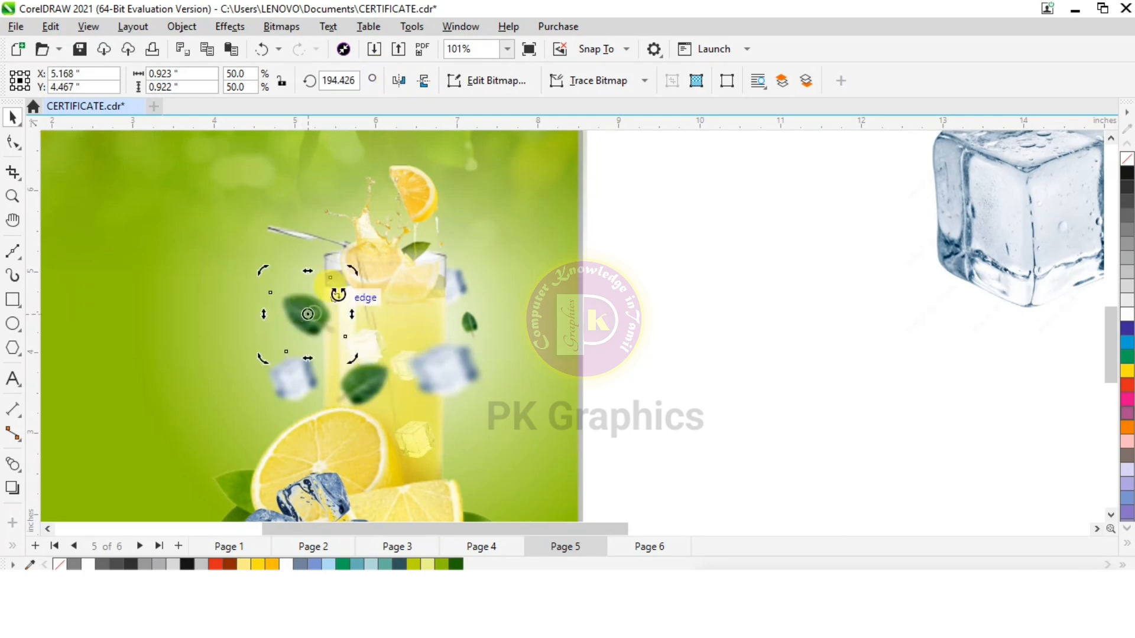
left_click_drag(352, 263, 325, 239)
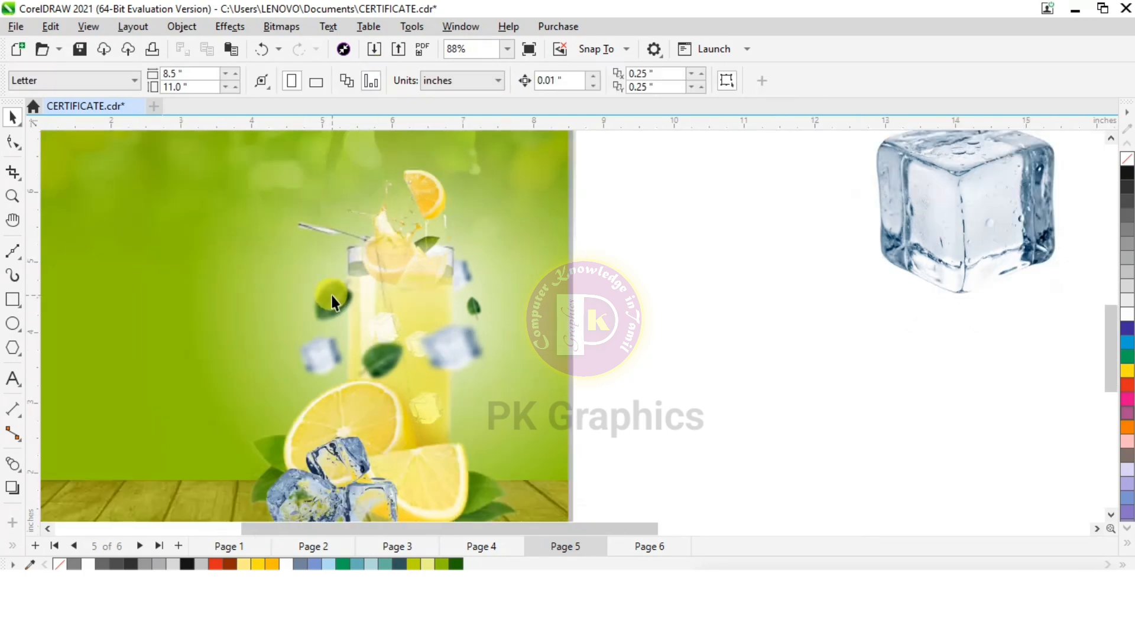
left_click(333, 296)
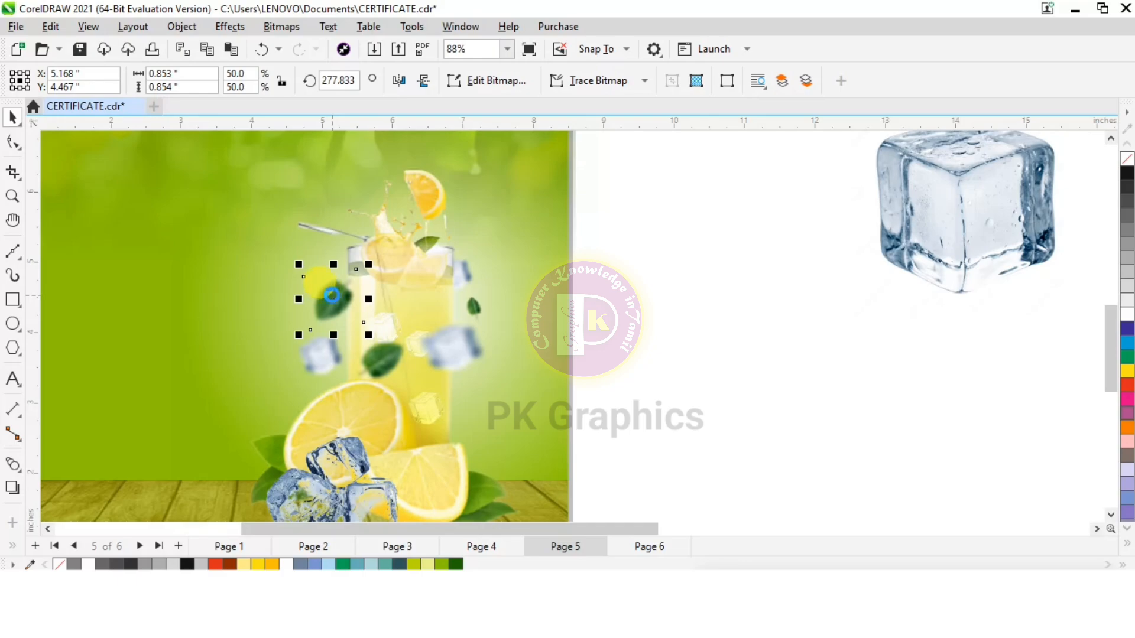
Send the mirrored mint leaf to the back, and put the green page background behind it
key("shift+Page_Down")
left_click(221, 426)
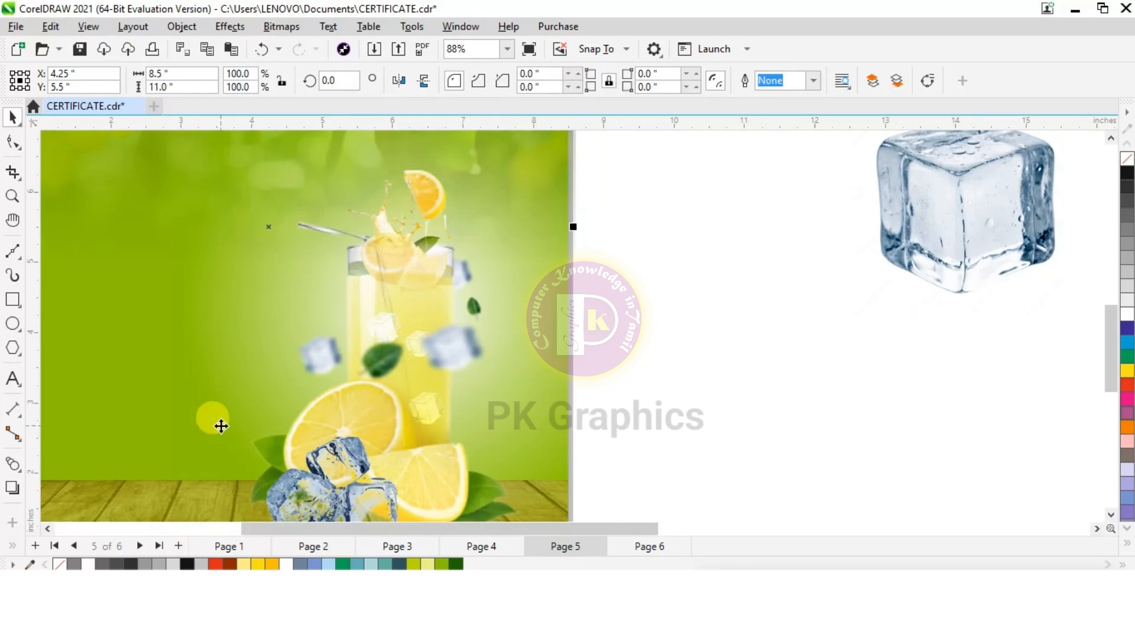
key("shift+Page_Down")
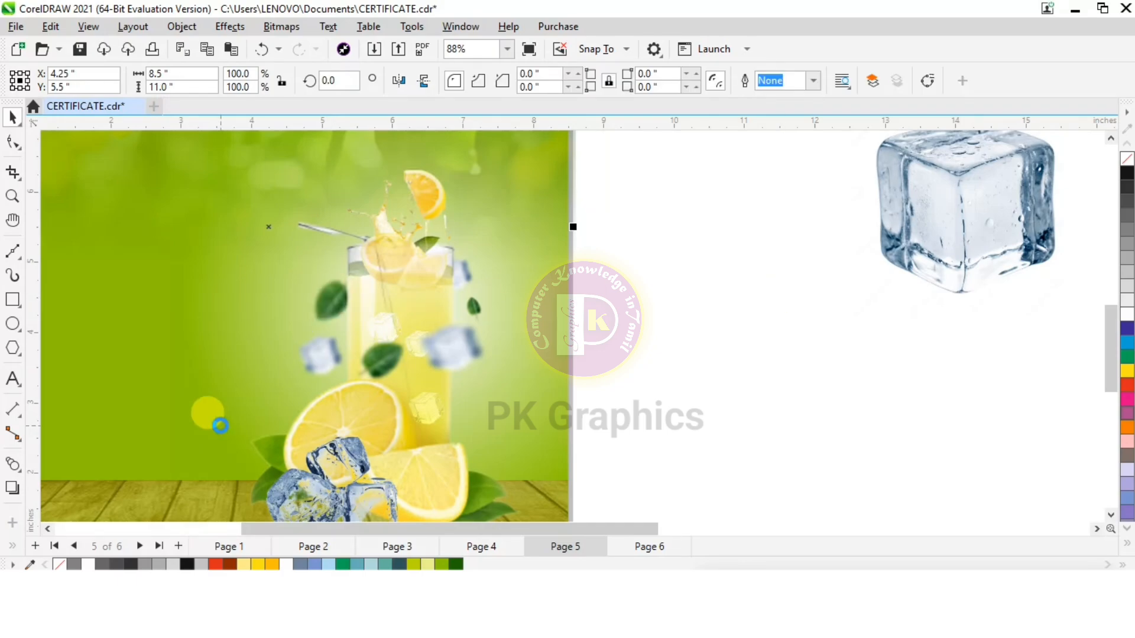
left_click(707, 342)
scroll(434, 293, "down", 1)
left_click(338, 308)
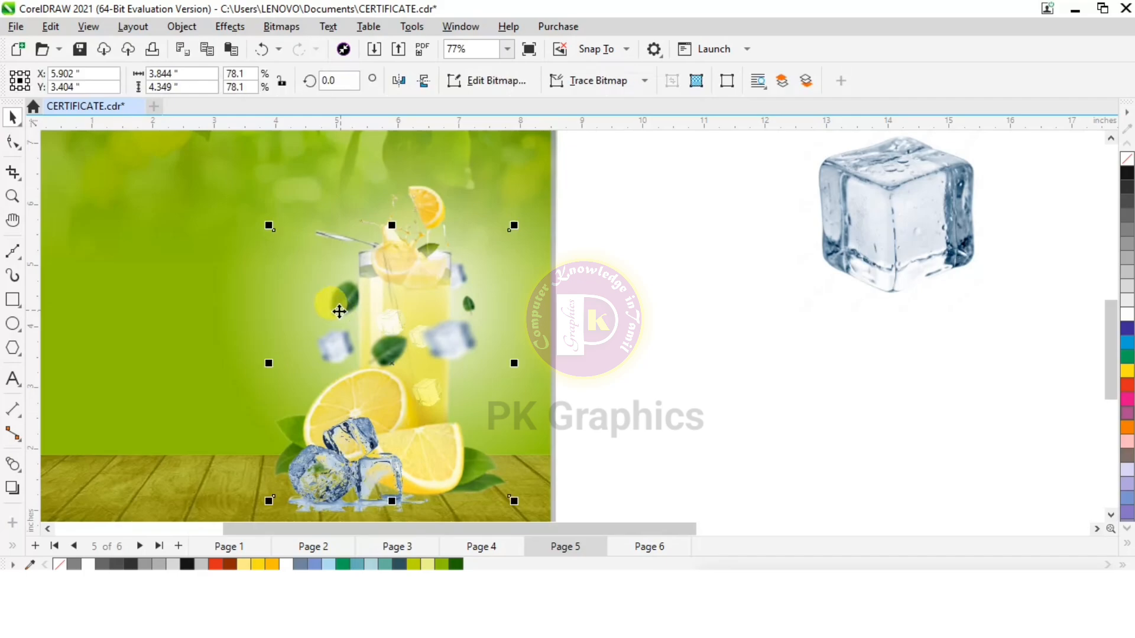
scroll(732, 382, "down", 3)
left_click(749, 390)
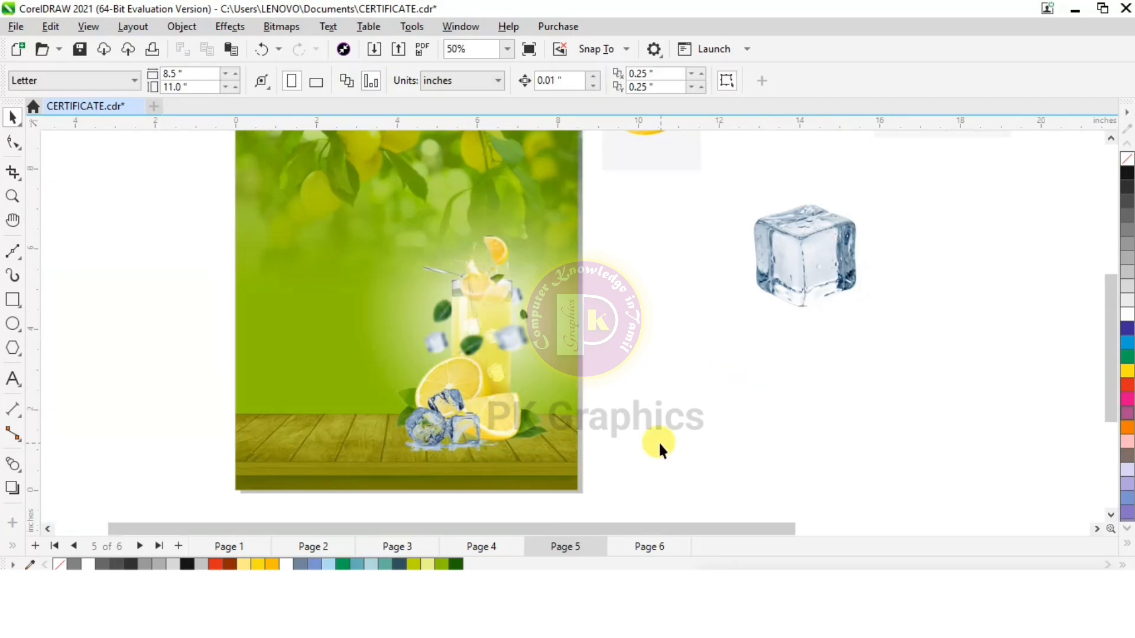
Switch to Corel PHOTO-PAINT and bring the orange slice image into the blank document at 236 x 293 pixels and 96 dpi
scroll(507, 411, "down", 3)
scroll(506, 309, "up", 1)
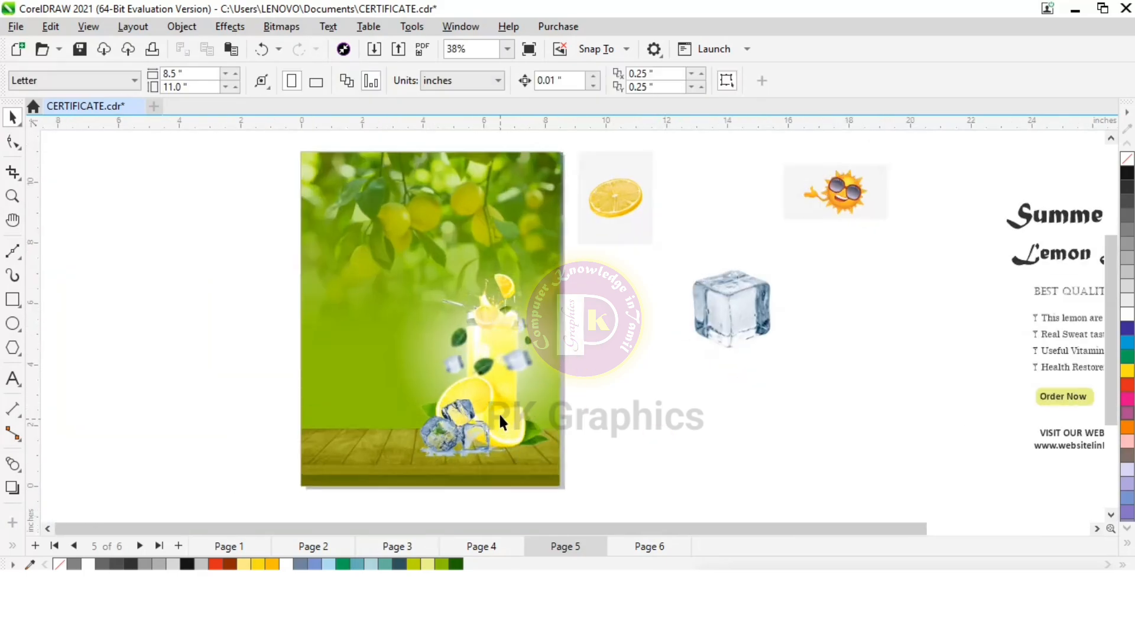
left_click(607, 232)
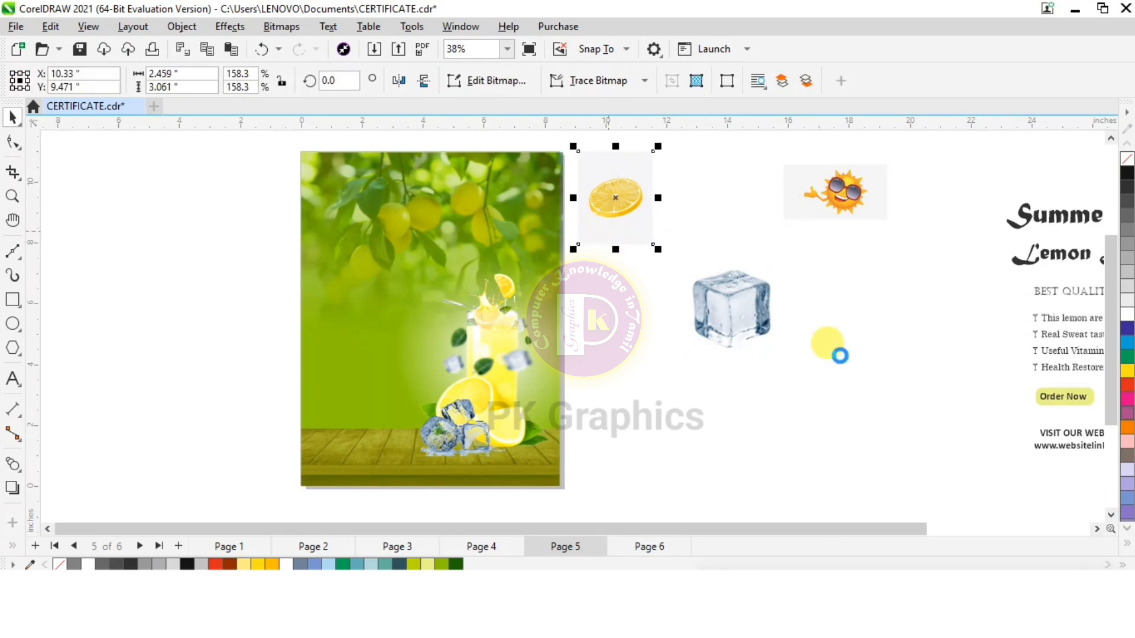
left_click(627, 622)
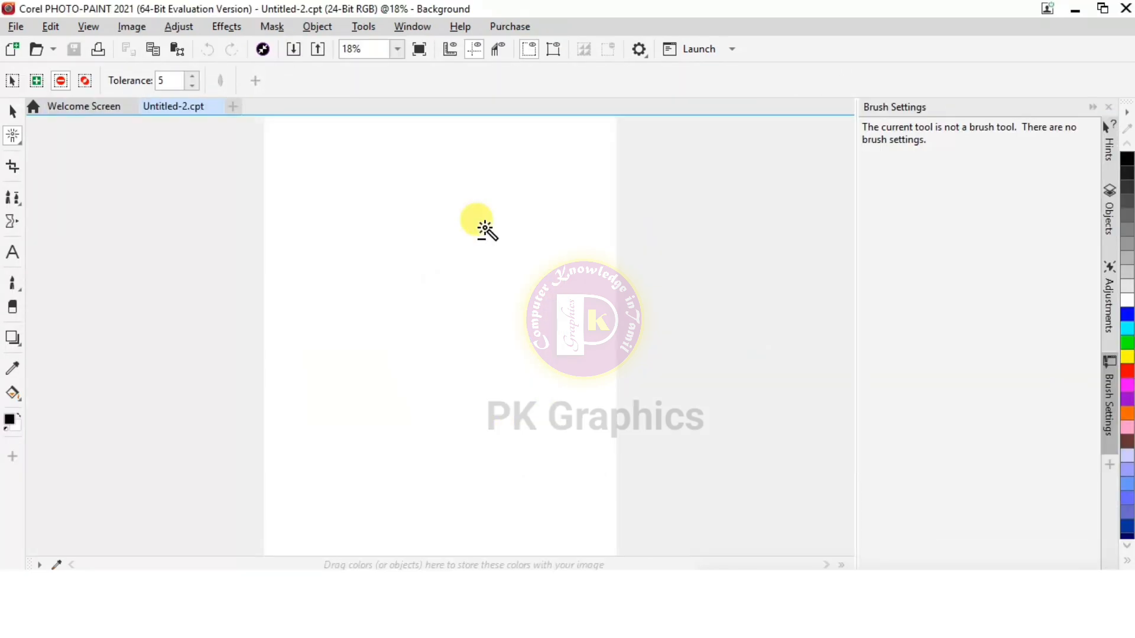
key("alt+i")
key("r")
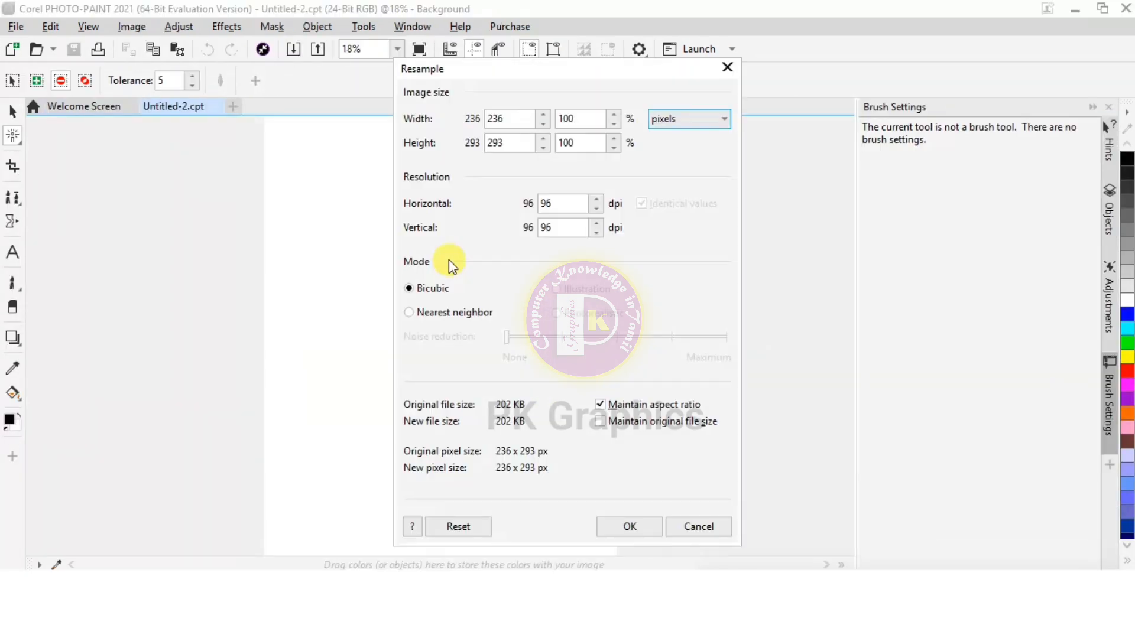
left_click(623, 526)
key("ctrl+v")
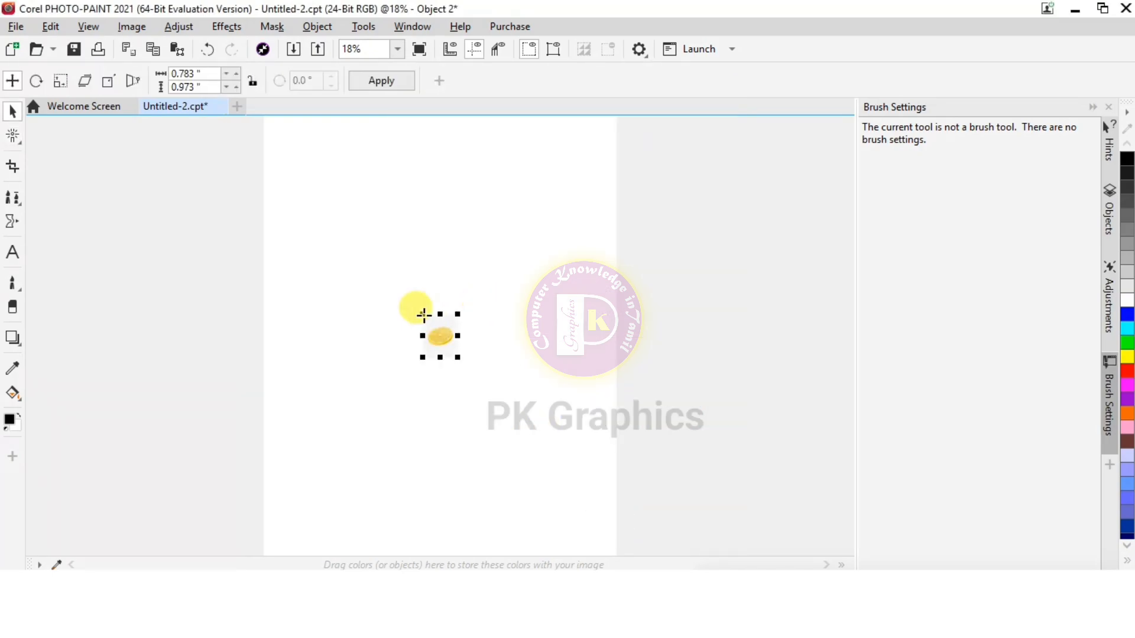
Enlarge the orange slice image to about 4.24 x 5.27 inches and apply the size
left_click_drag(423, 316, 310, 174)
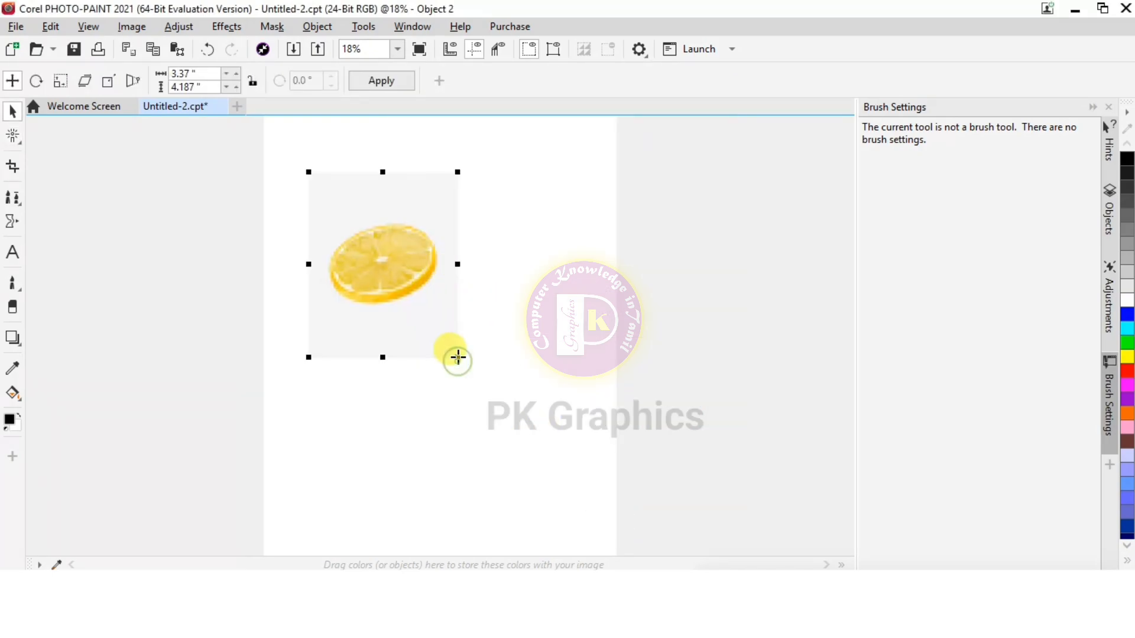
left_click_drag(458, 357, 496, 405)
double_click(429, 332)
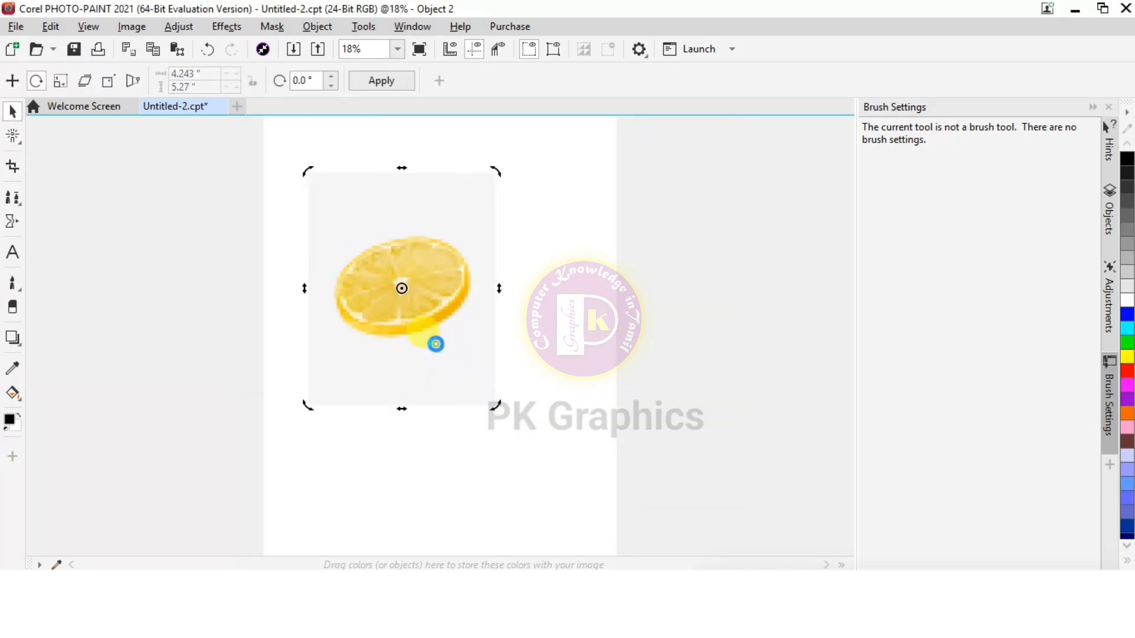
Mask the orange slice by removing its grey background with the Magic Wand in subtractive mode at tolerance 5, and feather the mask
left_click(13, 141)
left_click(71, 178)
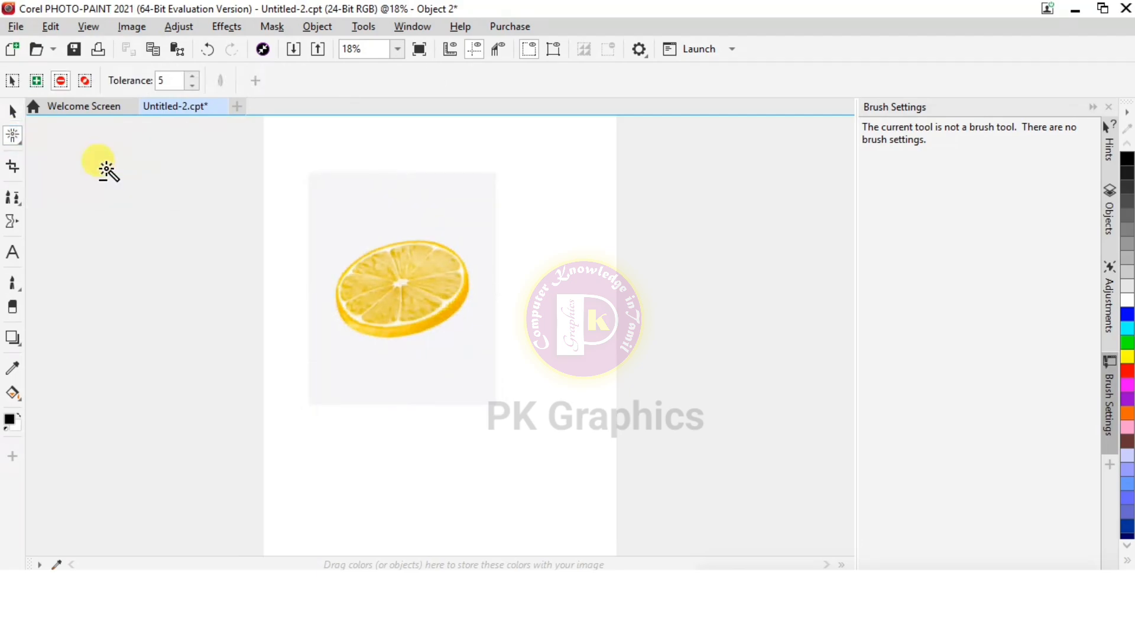
left_click(61, 82)
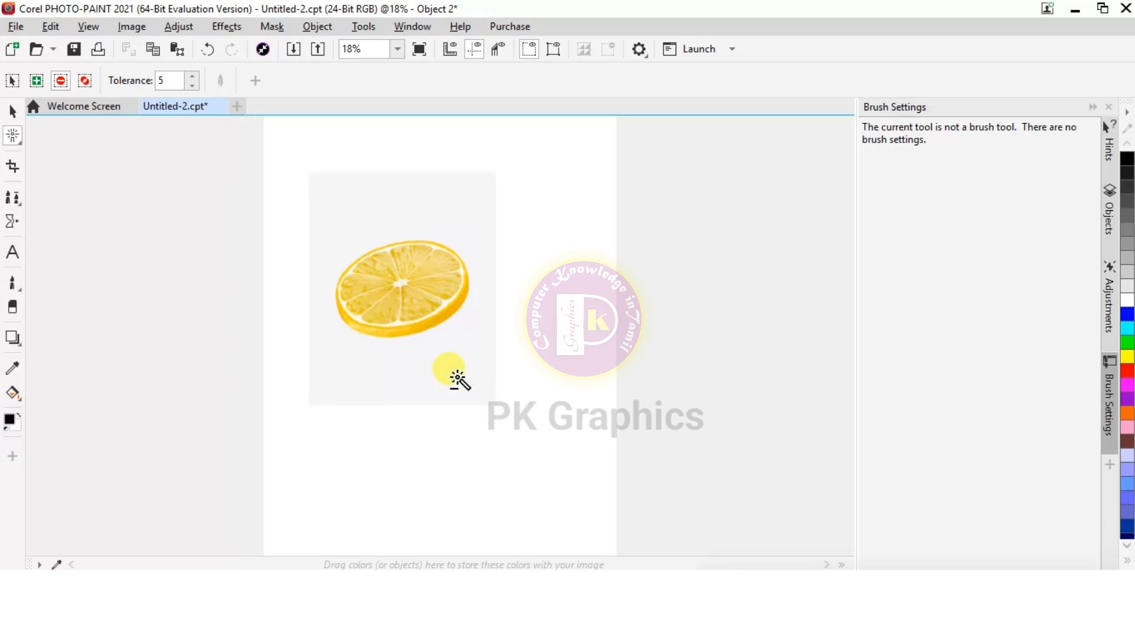
left_click(456, 378)
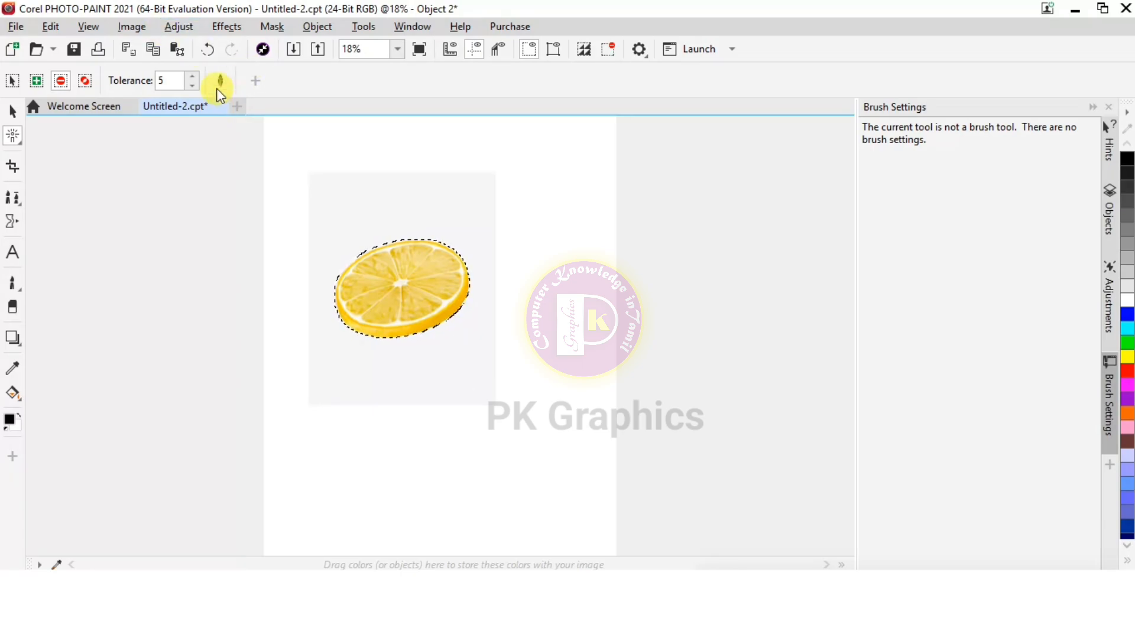
left_click(593, 337)
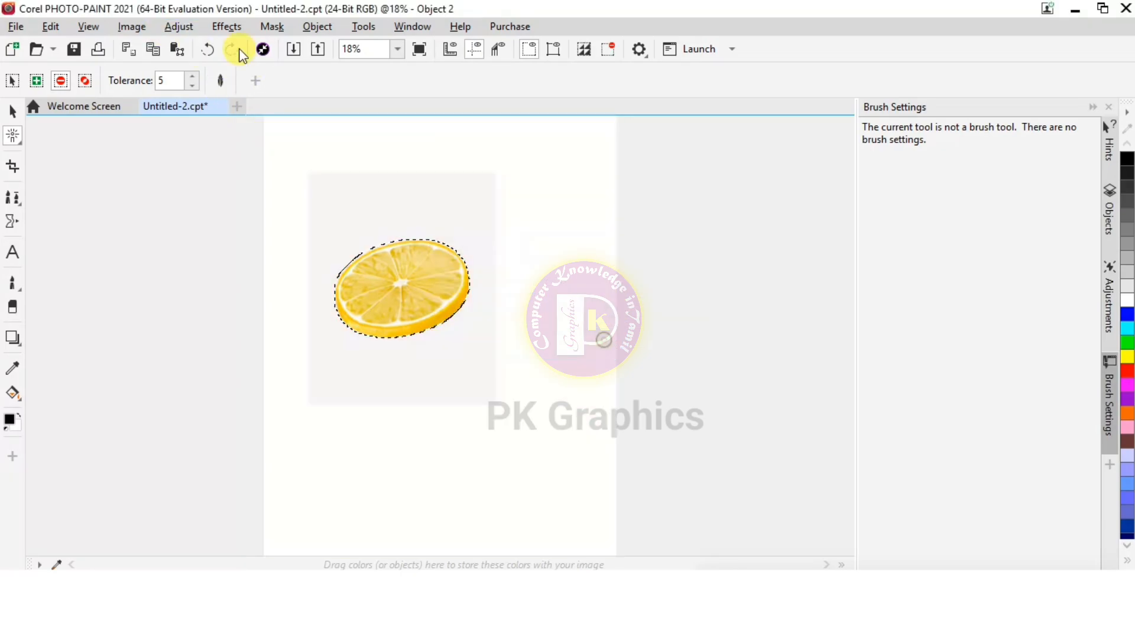
Raise the masked orange slice's contrast to 21, leaving brightness and intensity at 0
left_click(170, 27)
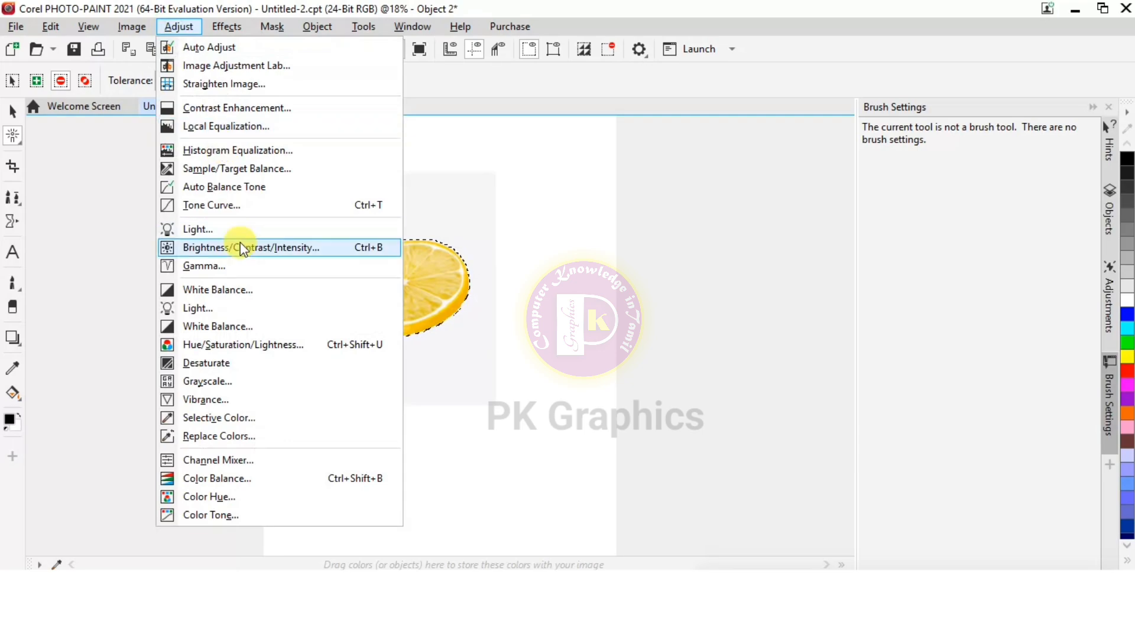
key("Escape")
left_click_drag(608, 222, 767, 196)
left_click_drag(743, 265, 734, 262)
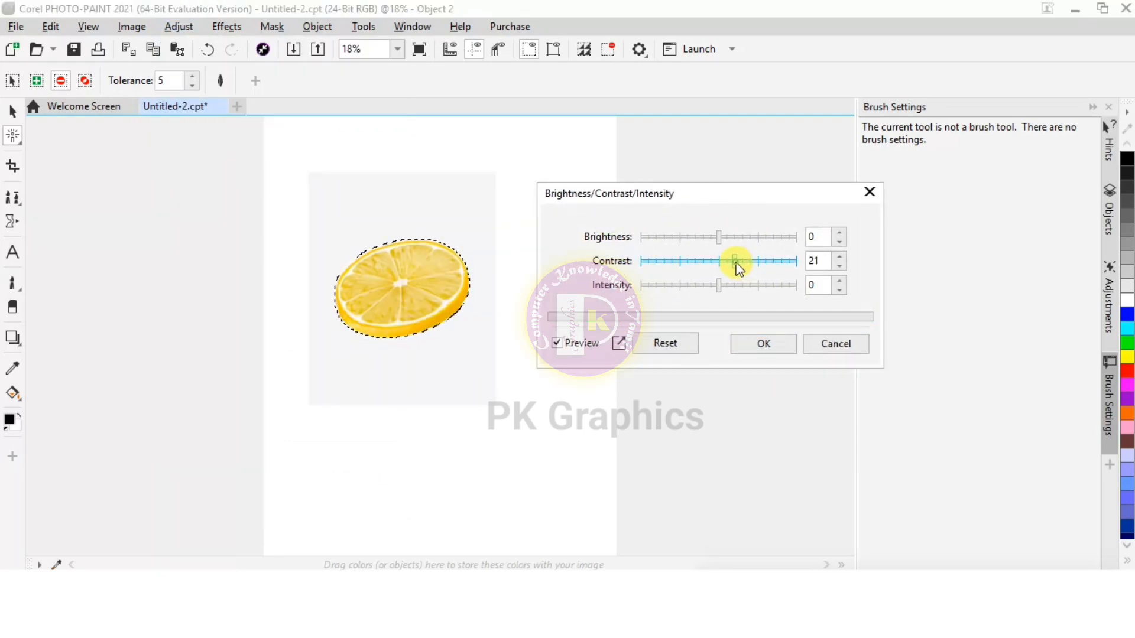
left_click(742, 347)
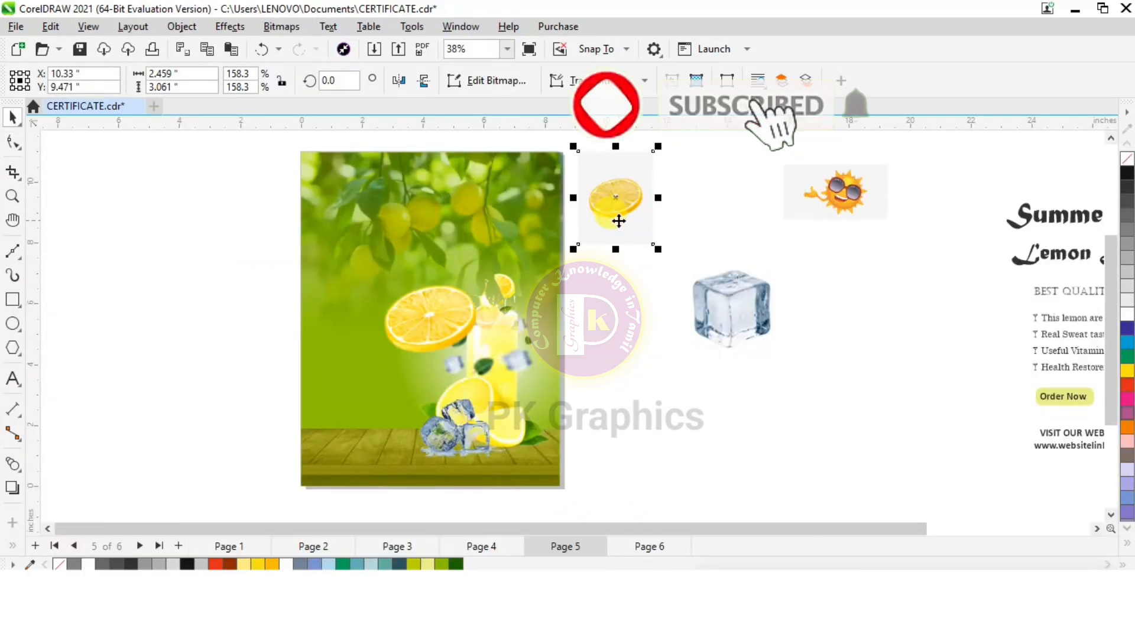
In CorelDRAW, delete the original orange slice and sun images with grey backgrounds beside the page, keeping their cut-outs
key("Delete")
left_click_drag(836, 197, 759, 209)
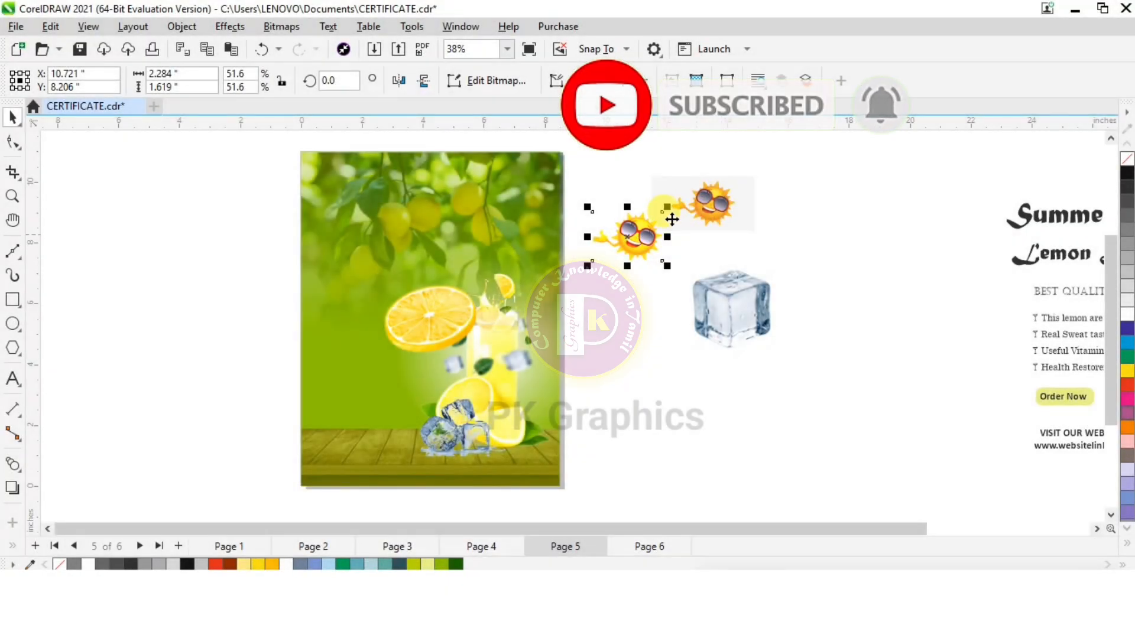
left_click(723, 204)
key("Delete")
Set the transparency merge mode of the orange slice on the page to Subtract
scroll(471, 350, "up", 2)
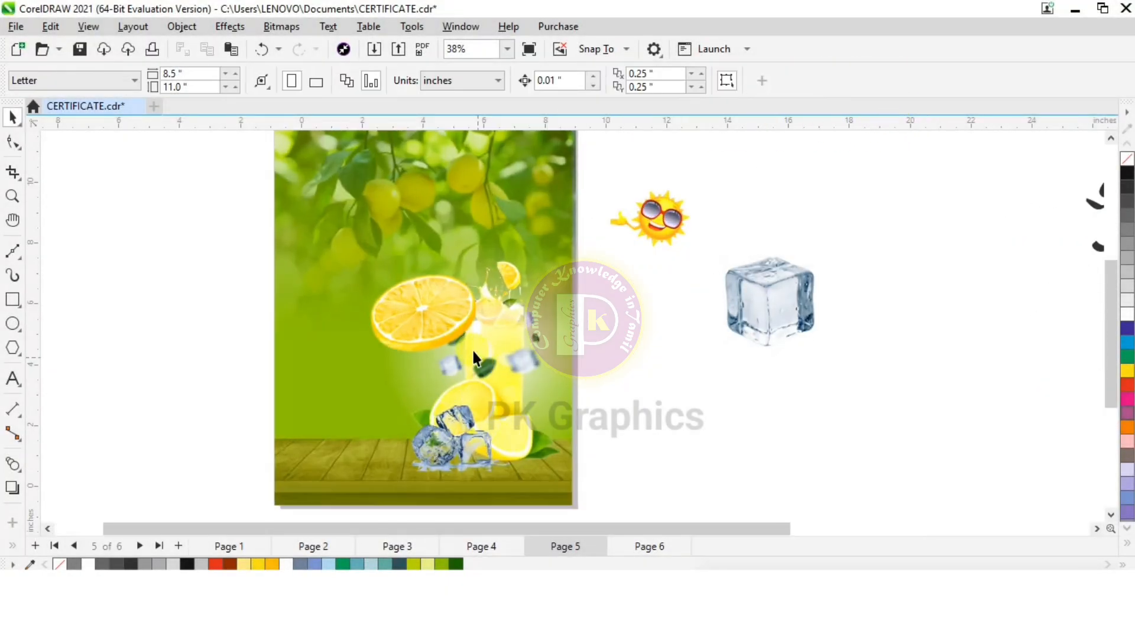
left_click(440, 318)
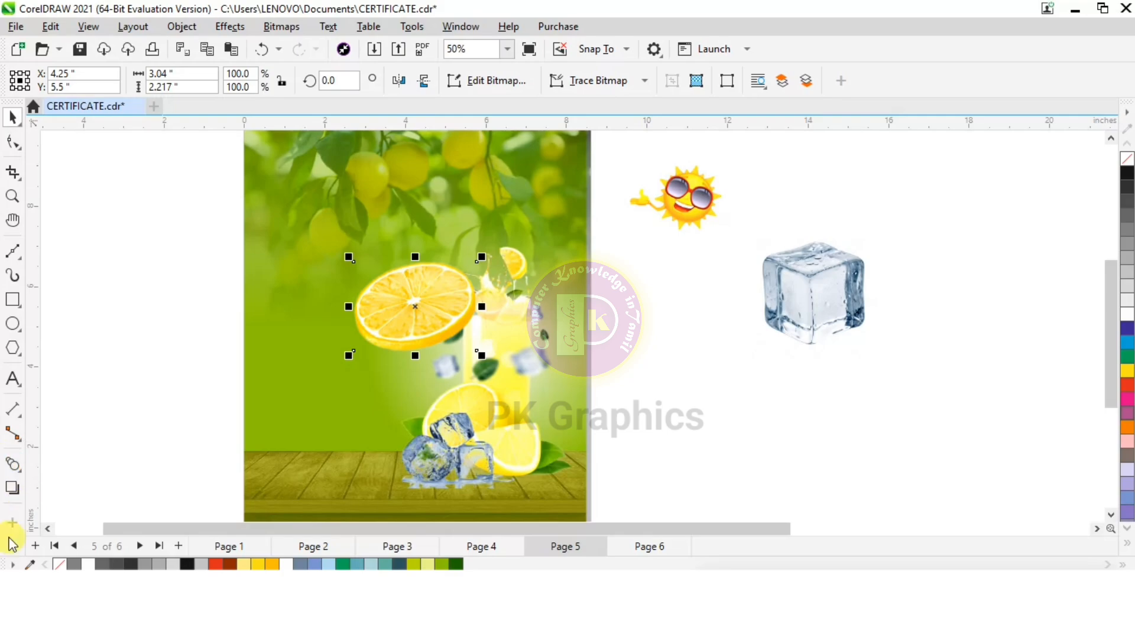
left_click(14, 465)
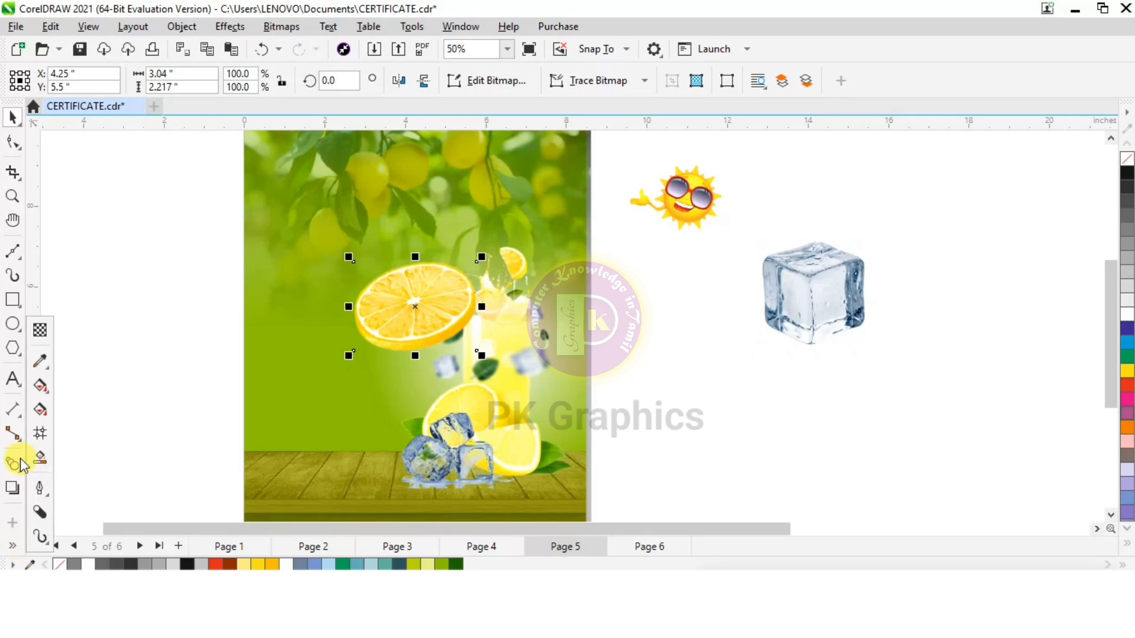
left_click(42, 331)
left_click(190, 82)
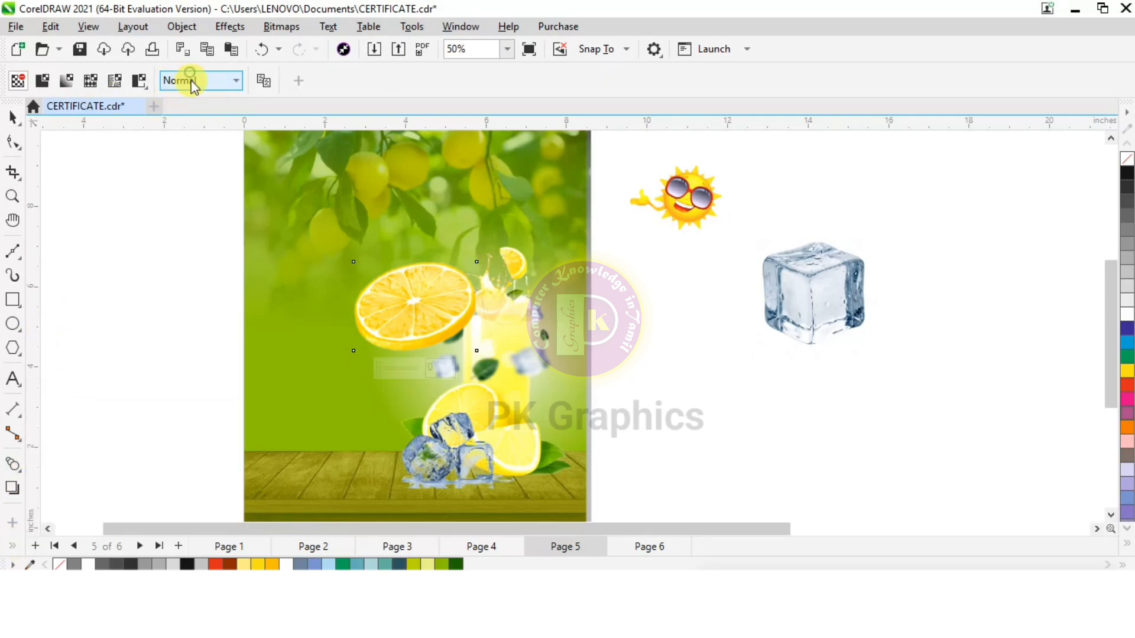
left_click(191, 80)
left_click(165, 131)
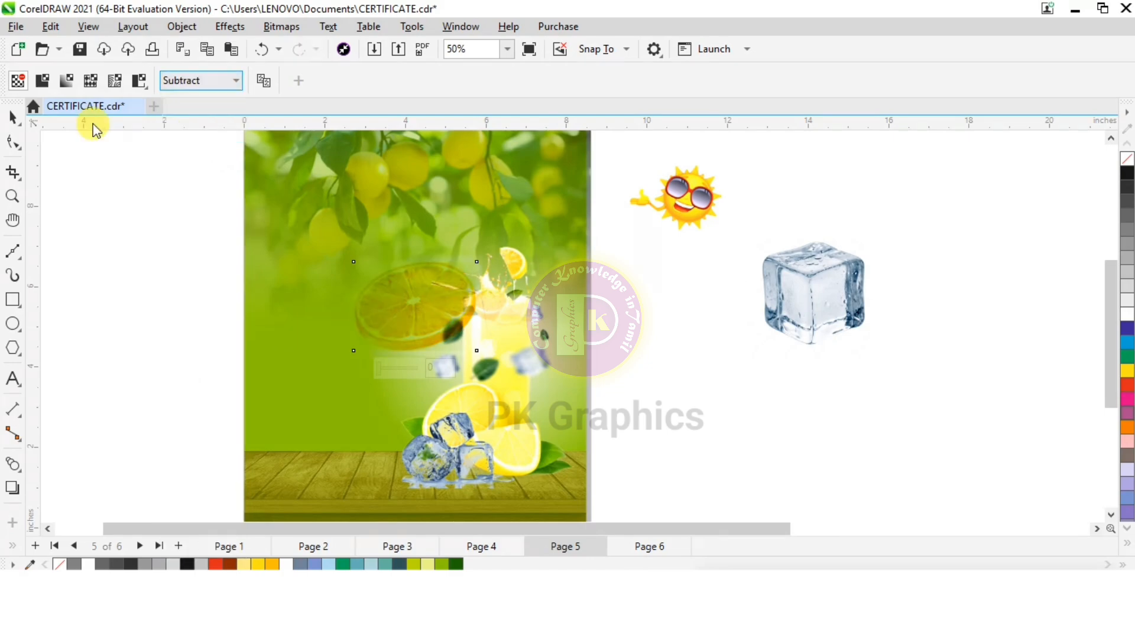
left_click(11, 118)
Move the orange slice across the flyer's right edge, then duplicate it and place the copy over the page's upper-left corner
scroll(428, 252, "down", 1)
left_click_drag(404, 323, 557, 280)
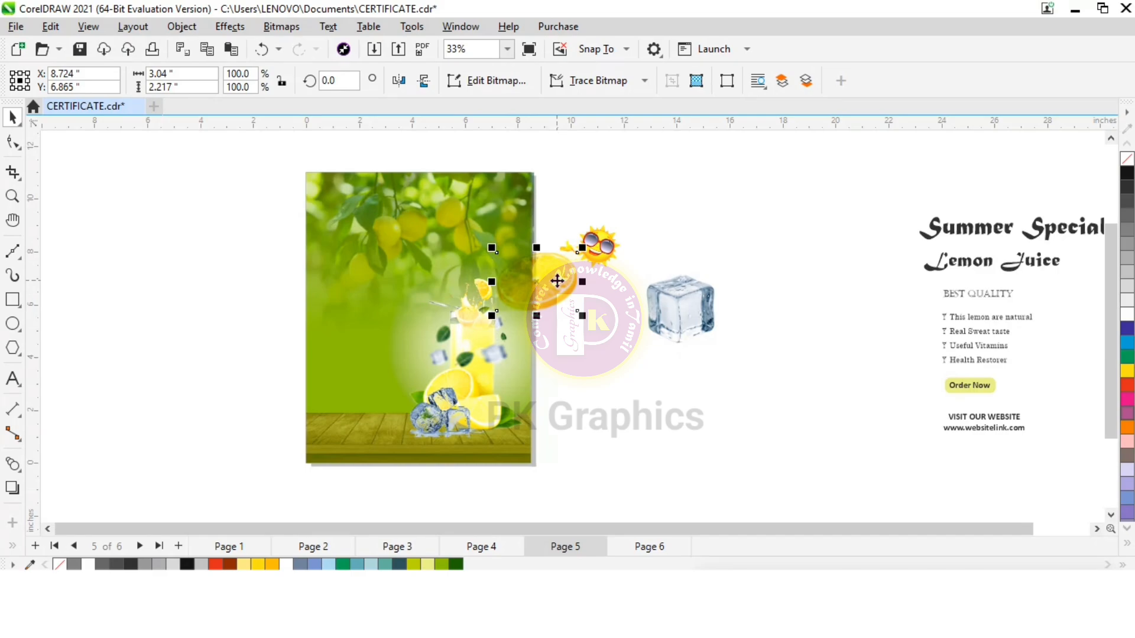
key("ctrl+d")
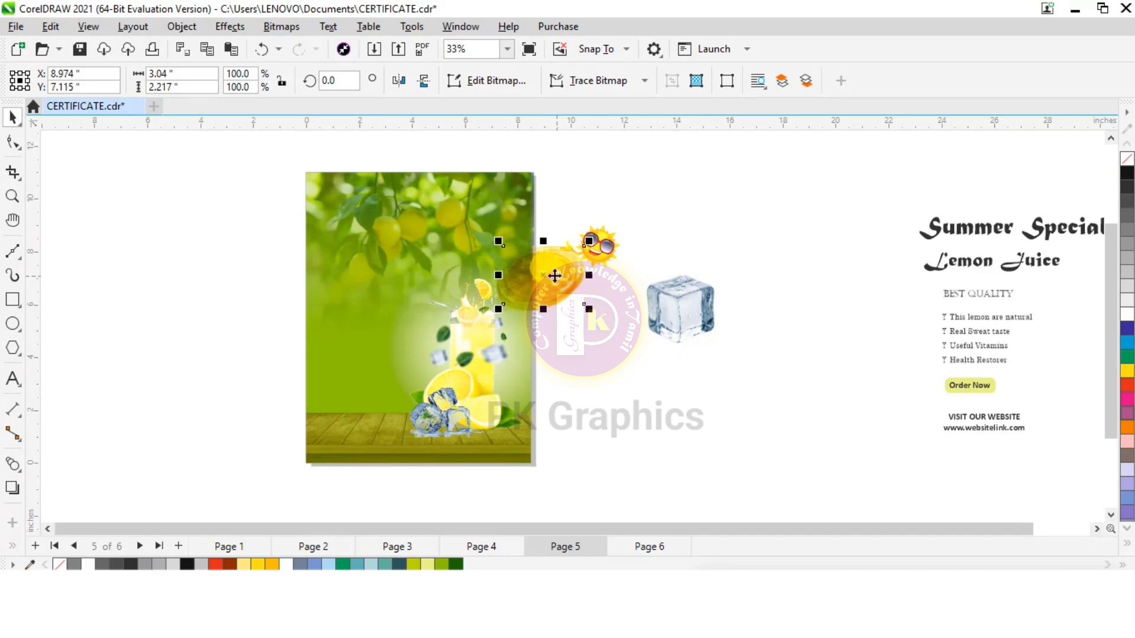
left_click_drag(554, 276, 332, 202)
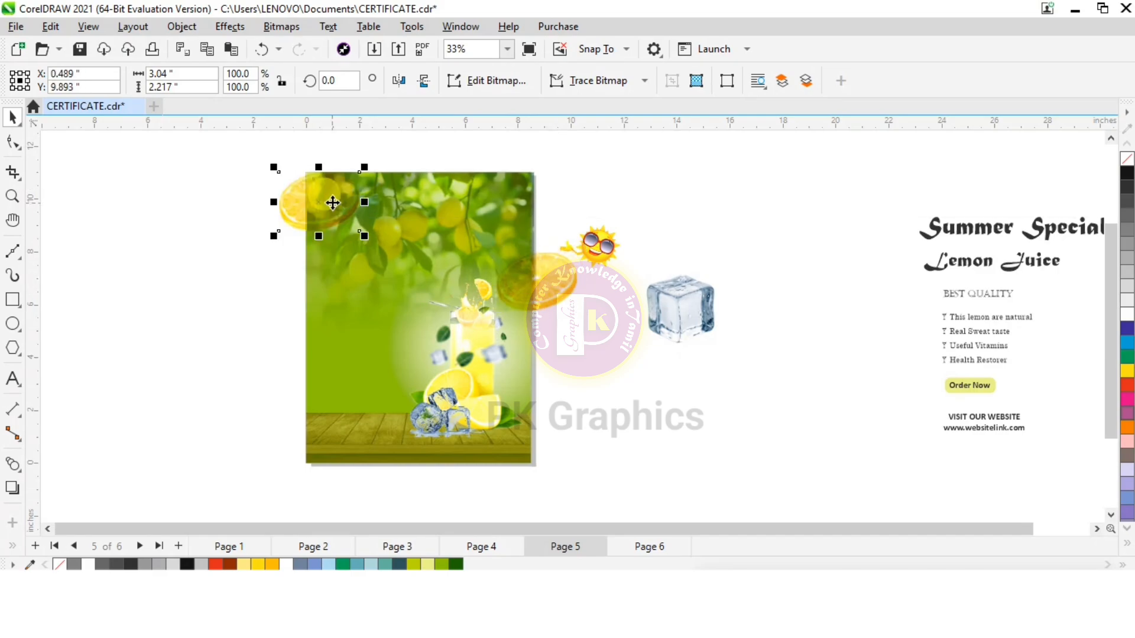
Reshape both orange slices by moving their outer nodes to the page edges, cropping the parts that hang outside
scroll(374, 172, "up", 1)
left_click(13, 141)
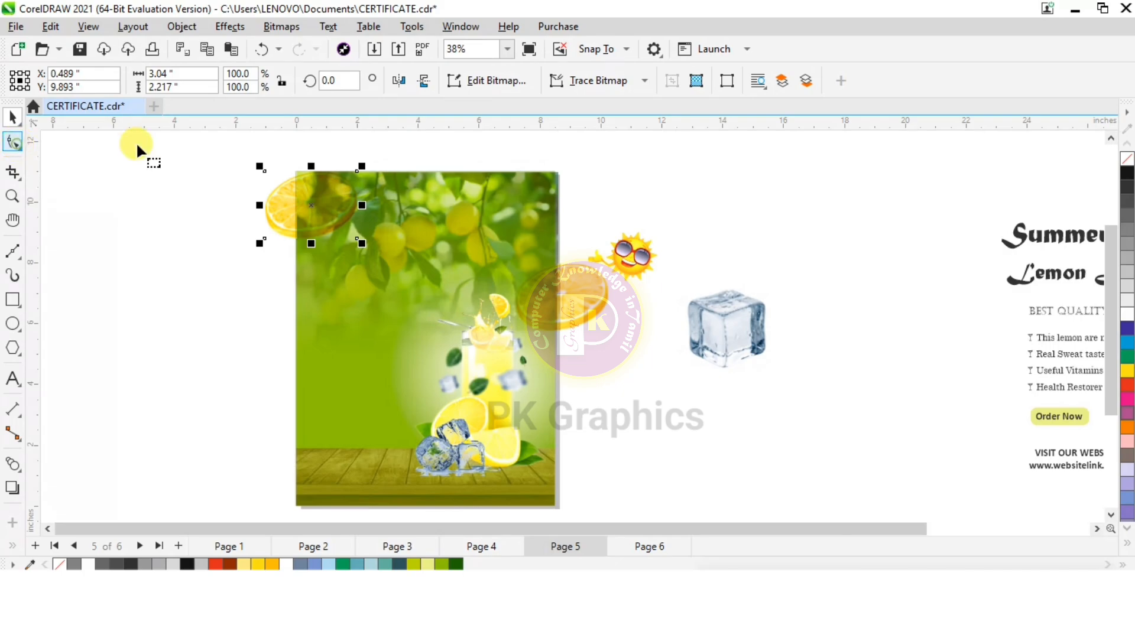
left_click_drag(265, 172, 296, 171)
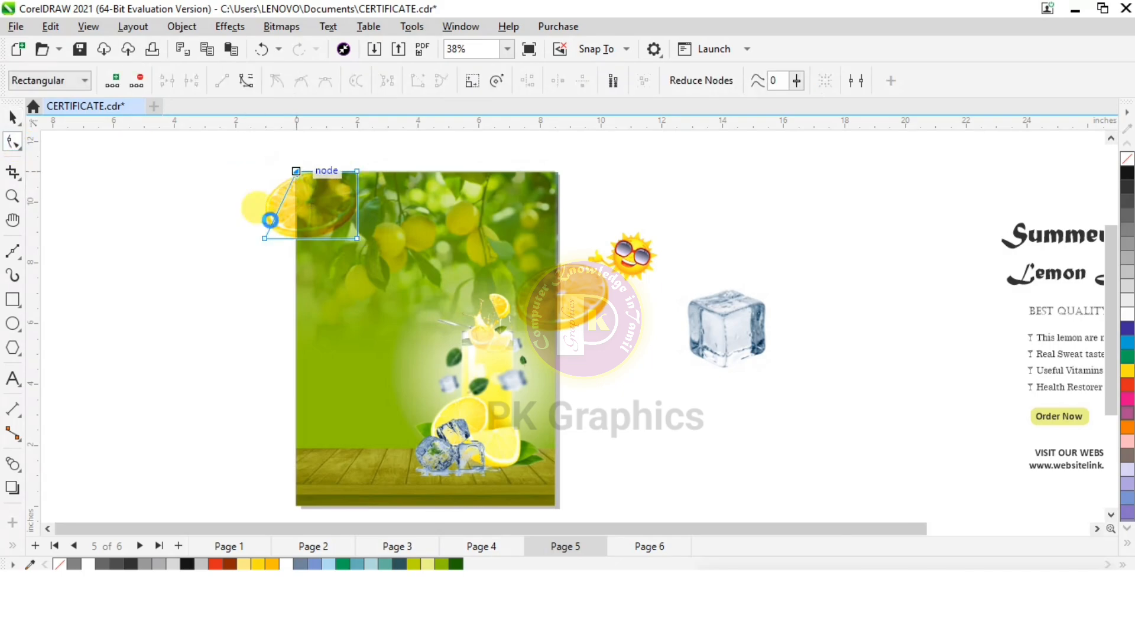
left_click_drag(269, 233, 313, 247)
left_click(567, 299)
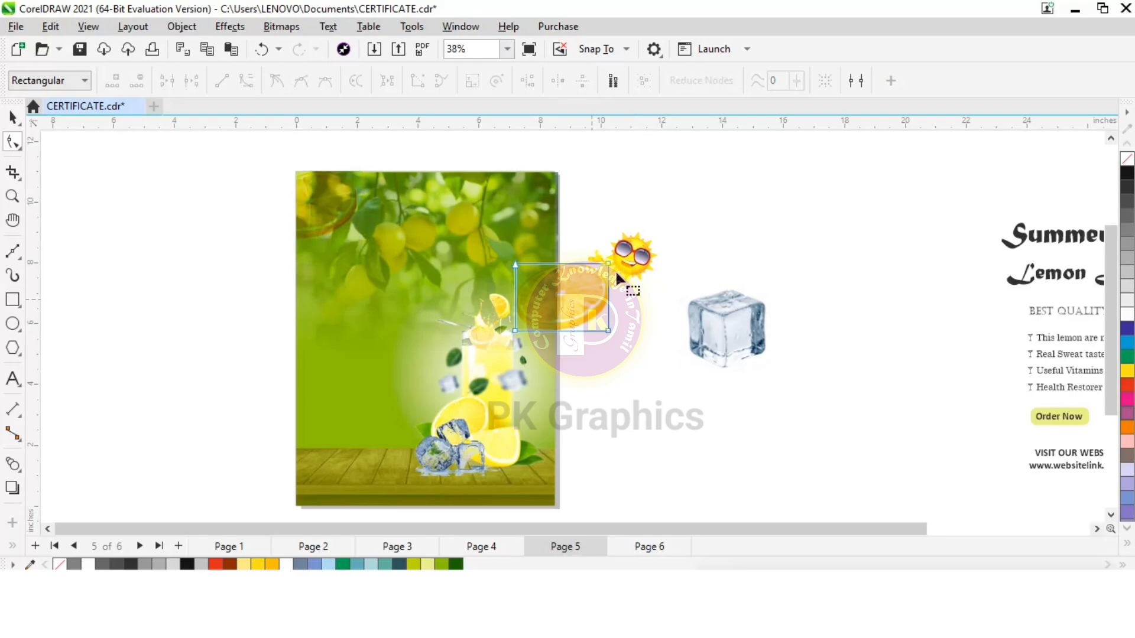
left_click_drag(608, 264, 557, 264)
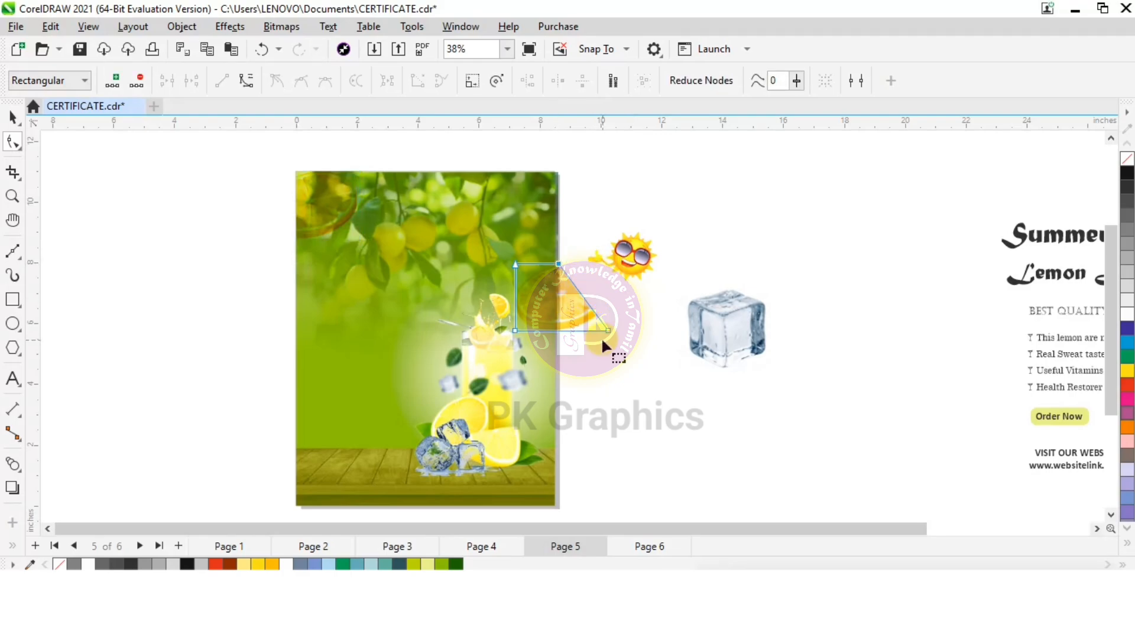
left_click_drag(609, 328, 560, 332)
key("space")
Move the ice cube onto the flyer's left edge and set its transparency merge mode to Subtract
left_click_drag(678, 336, 325, 338)
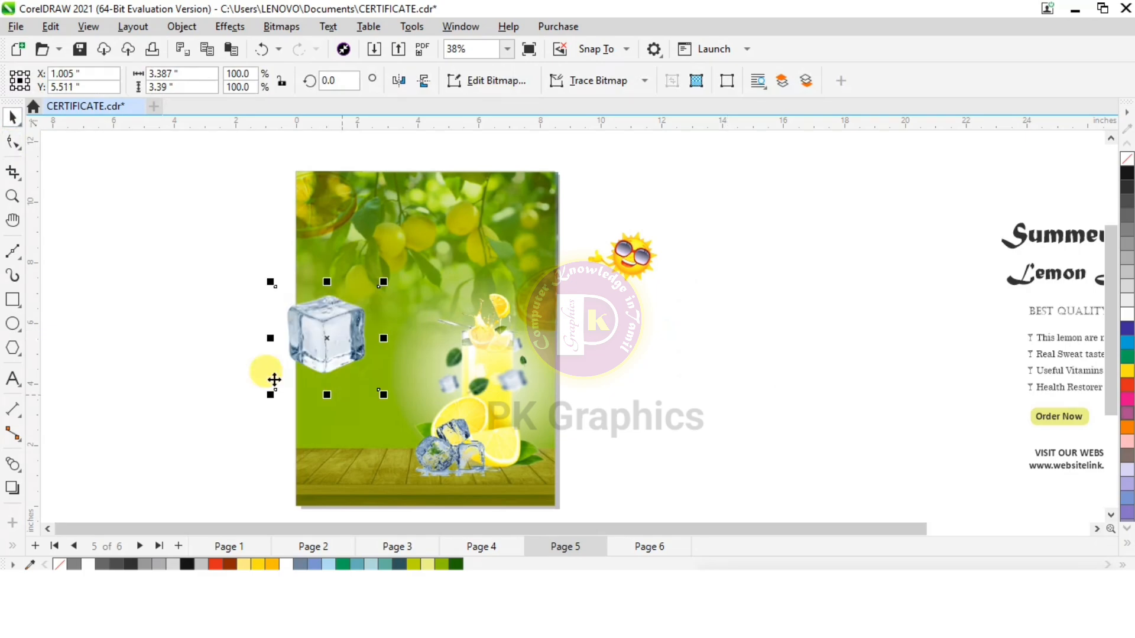
left_click(12, 544)
left_click(40, 330)
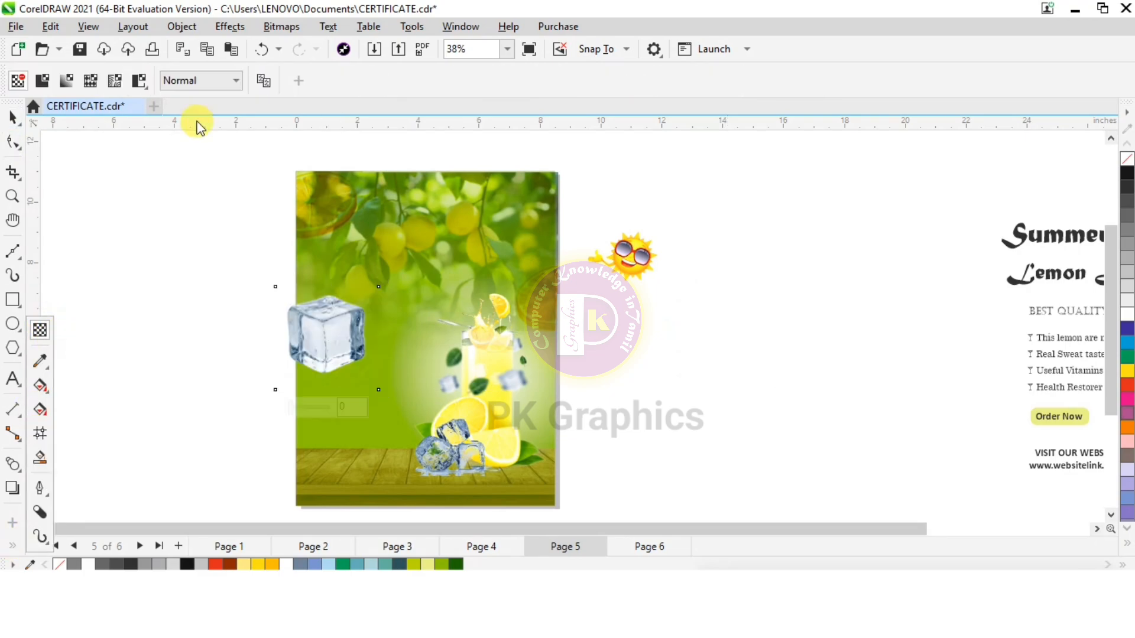
left_click(207, 76)
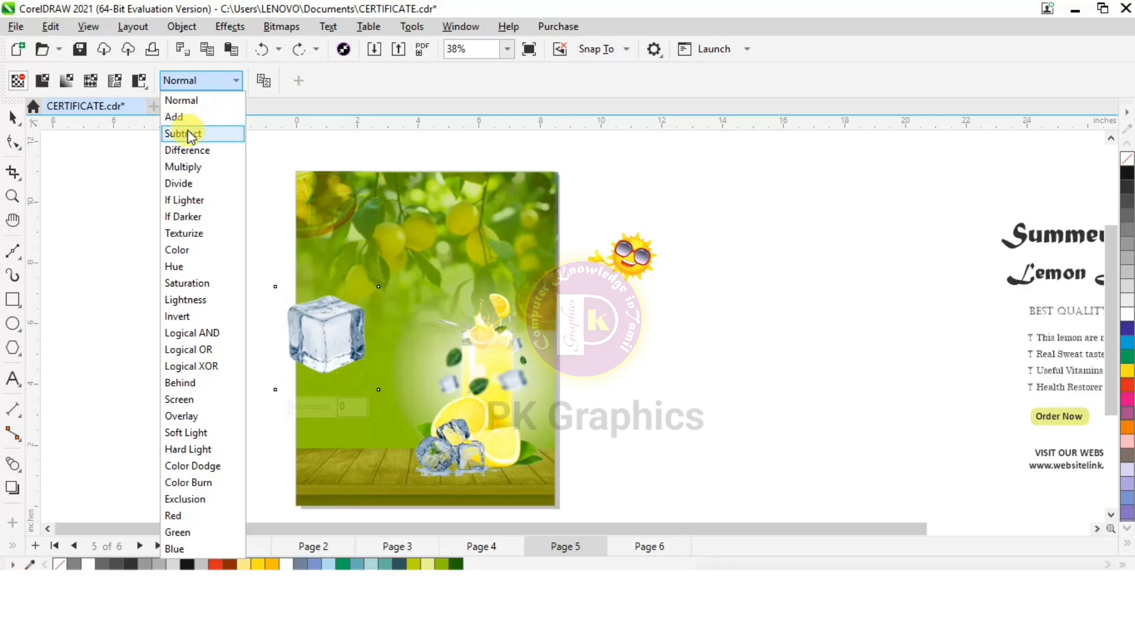
left_click(184, 133)
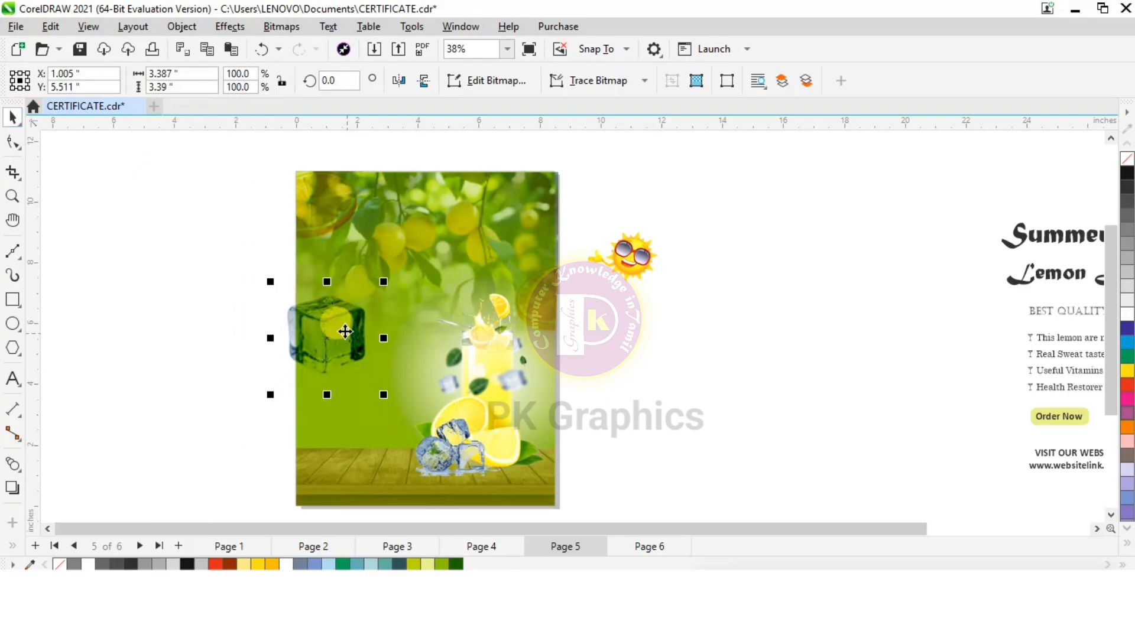
Shrink and tilt the ice cube at the left edge, and place a rotated copy of about 2.77 inches over the upper-right edge
left_click_drag(351, 334, 331, 322)
mouse_move(363, 270)
left_mouse_down()
mouse_move(357, 293)
mouse_move(329, 303)
mouse_move(325, 324)
mouse_move(344, 274)
left_mouse_up()
left_click(320, 323)
left_click(319, 335)
left_click_drag(319, 331, 547, 207)
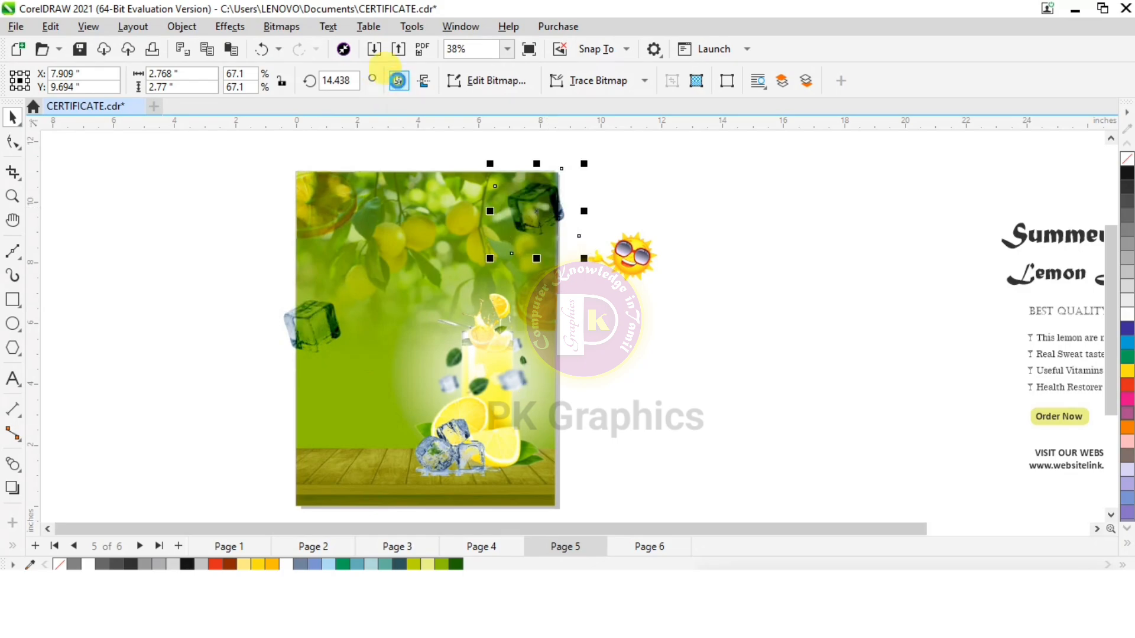
Crop the ice cubes at the page edges by moving their outer nodes inward to the border
left_click(12, 142)
left_click(303, 318)
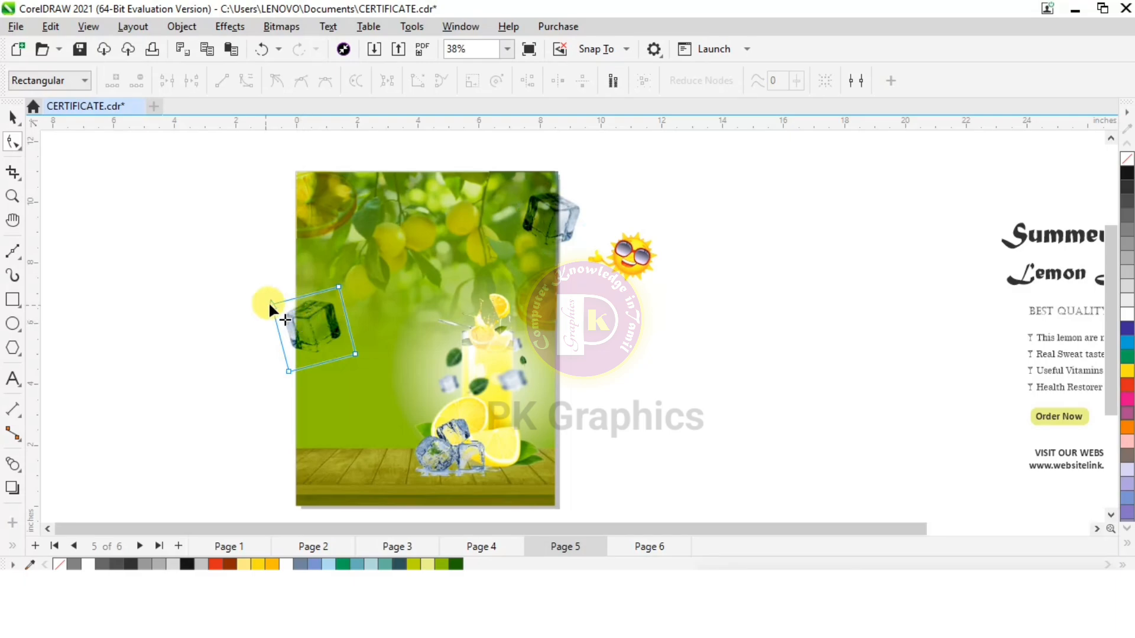
left_click_drag(273, 300, 292, 301)
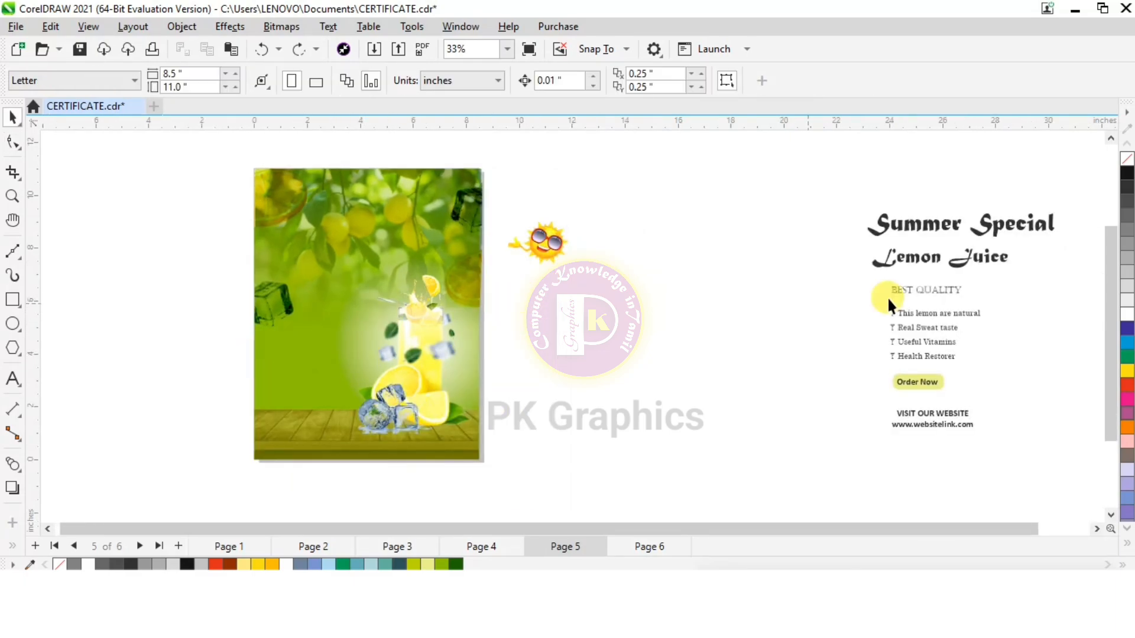
Move the flyer text block from beside the page onto the flyer and place the sun beside the Lemon Juice heading
scroll(705, 191, "down", 1)
left_click_drag(766, 180, 1083, 436)
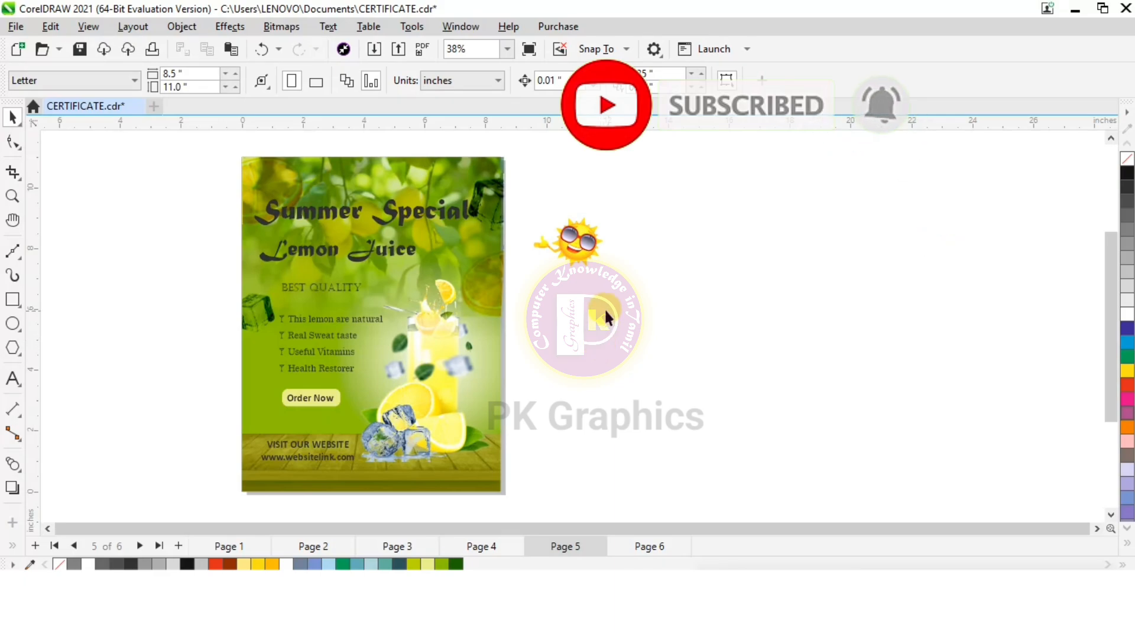
left_click_drag(564, 253, 464, 254)
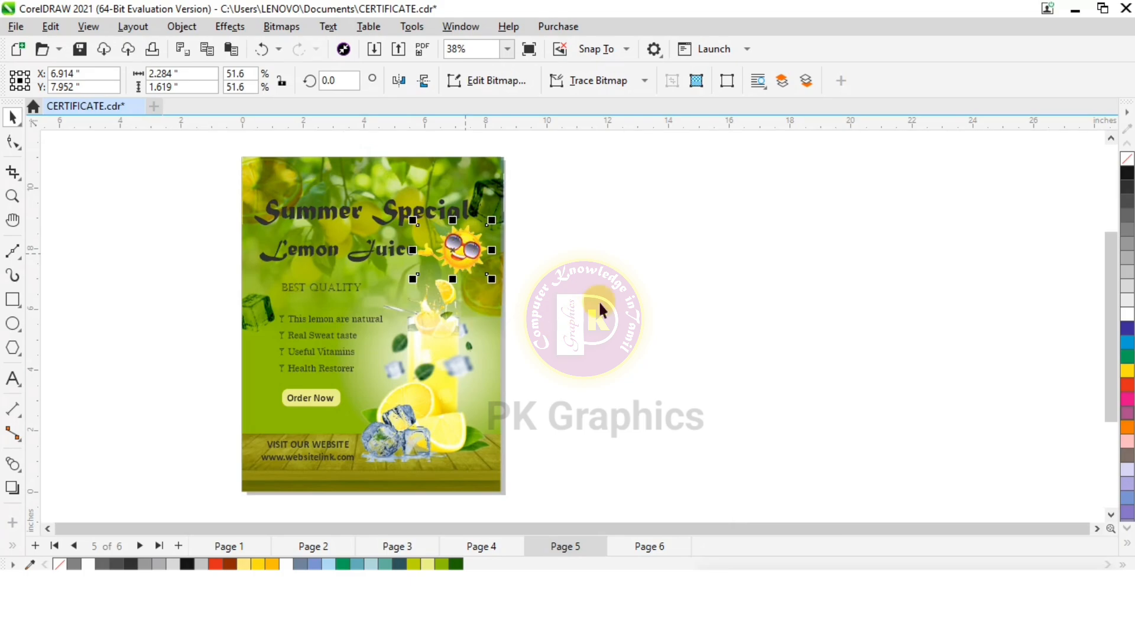
left_click(523, 319)
Fill the Summer Special and BEST QUALITY text with white and the Lemon Juice heading with yellow
scroll(359, 243, "up", 1)
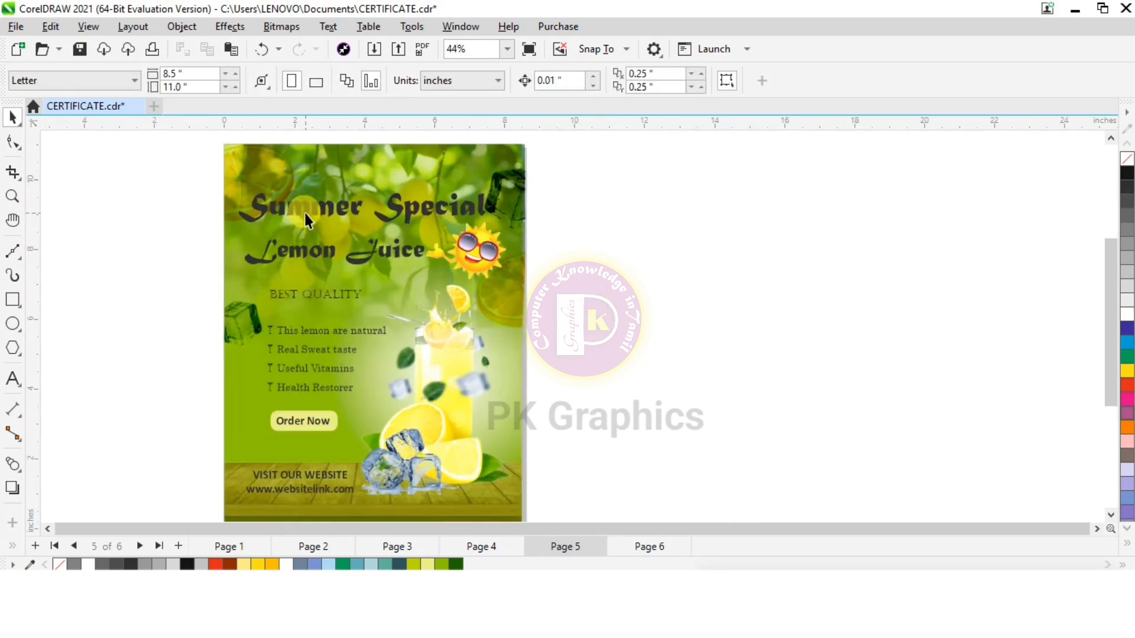
left_click(303, 212)
left_click(87, 565)
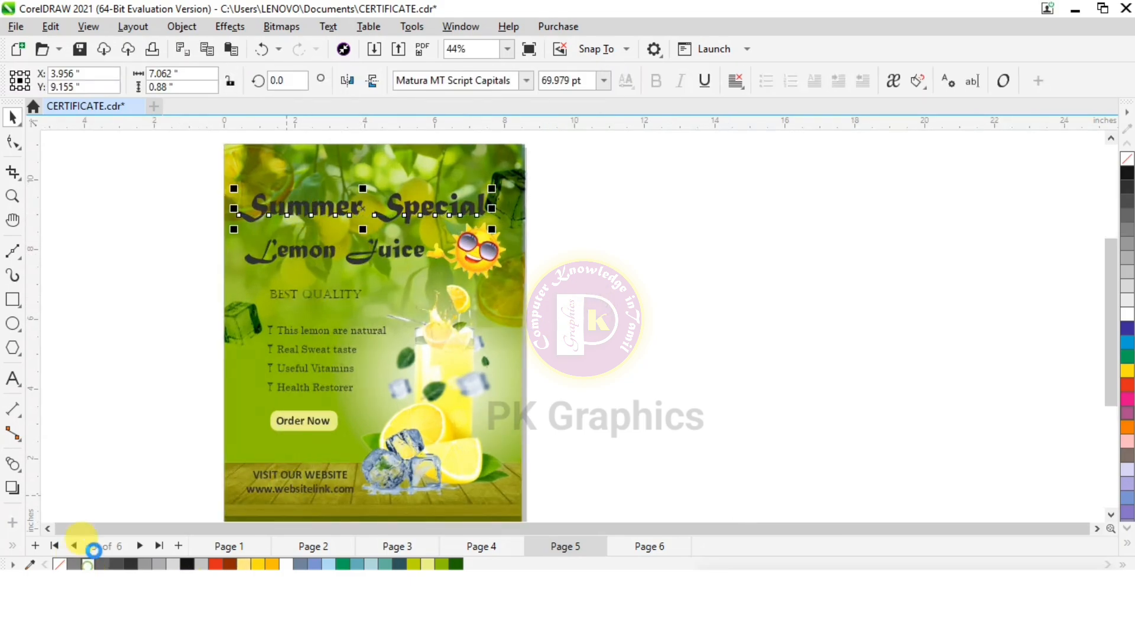
left_click(285, 256)
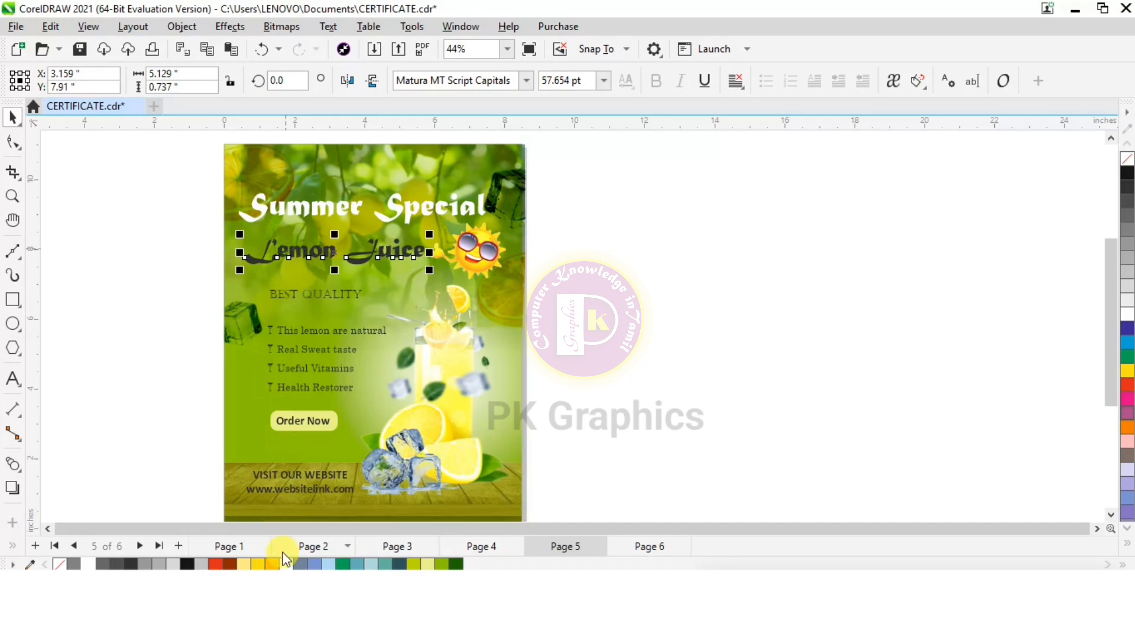
left_click(258, 564)
scroll(290, 230, "up", 1)
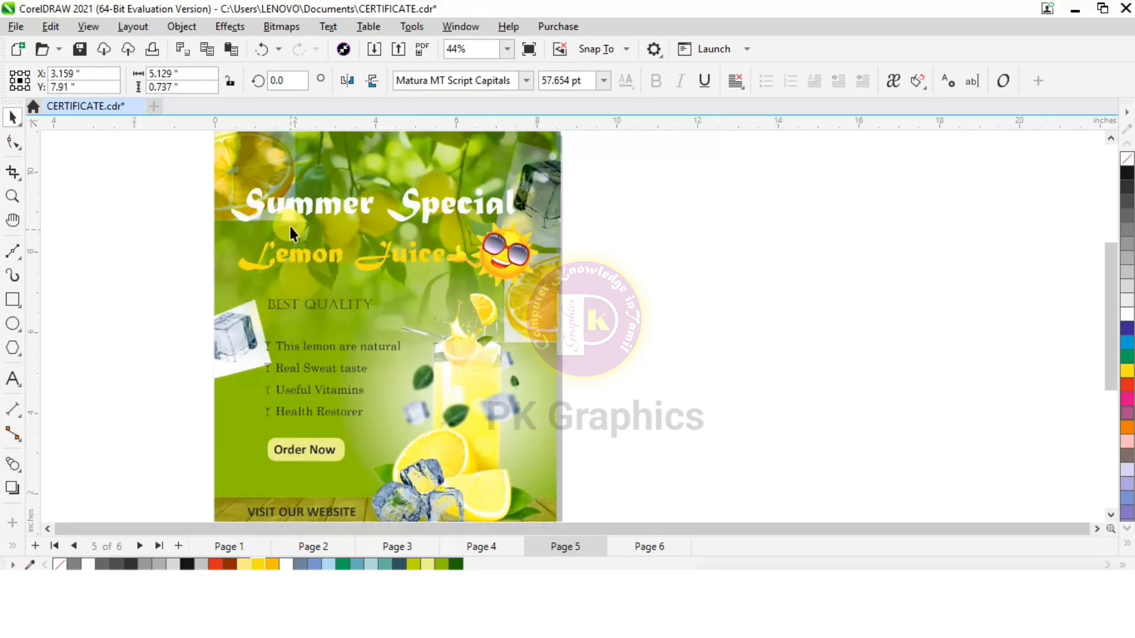
left_click(291, 306)
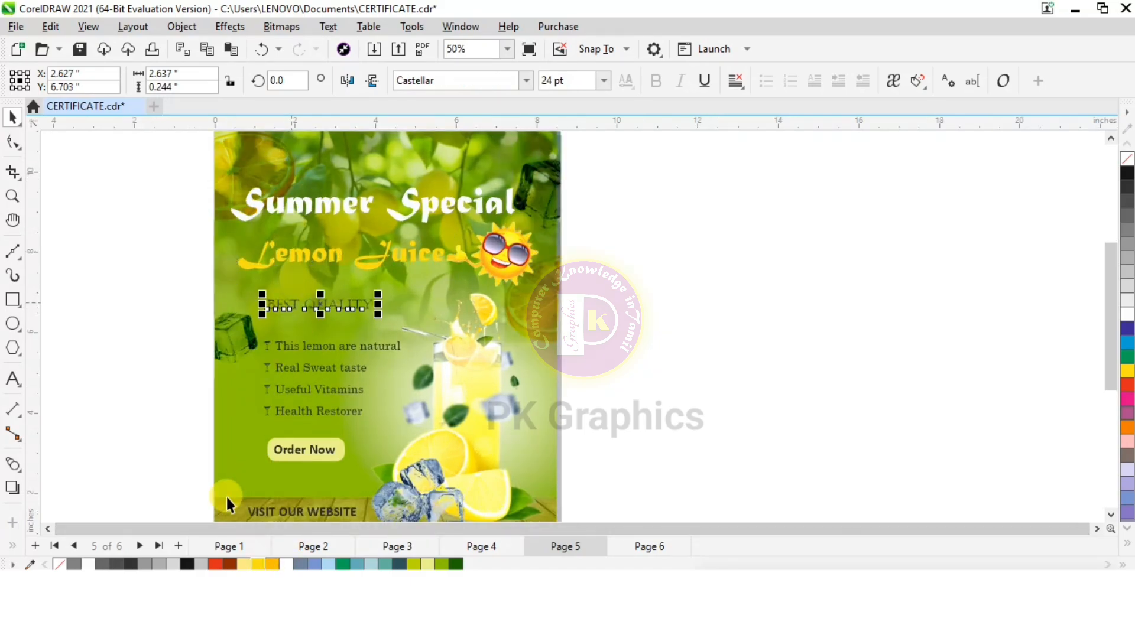
left_click(87, 564)
Fill the Order Now text with white and its rounded button shape with dark green
left_click(299, 456)
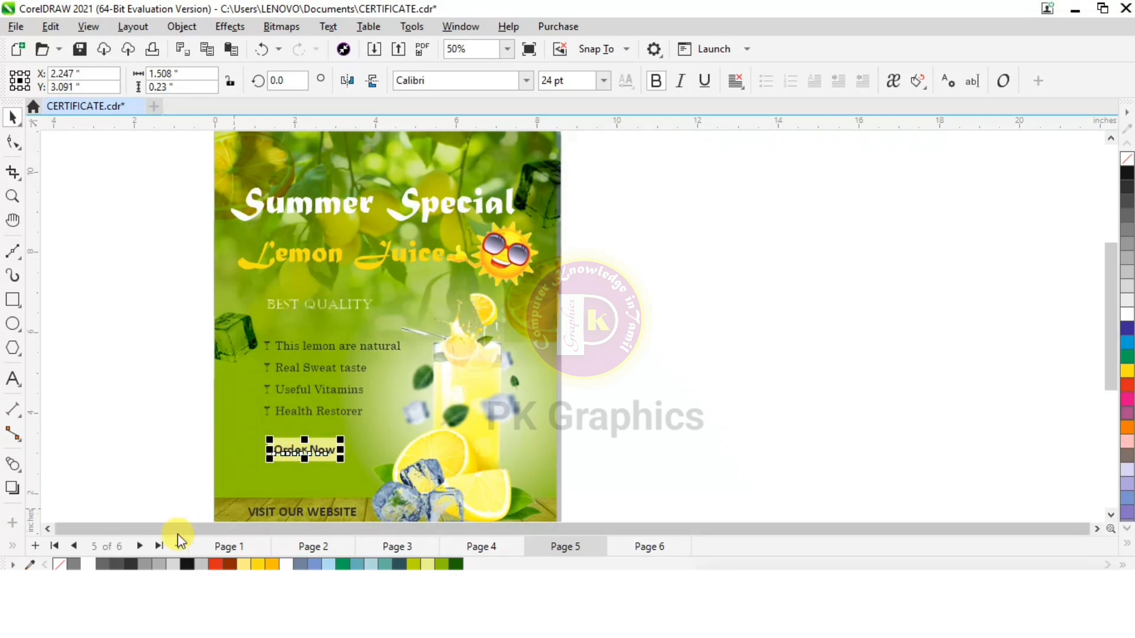
left_click(87, 565)
left_click(272, 437)
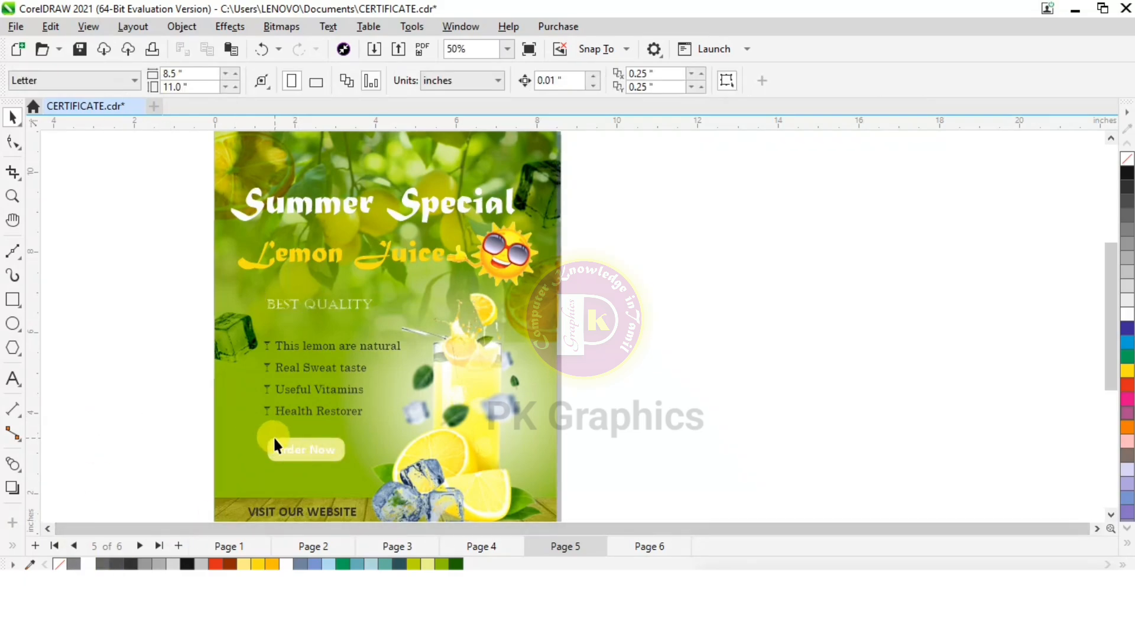
left_click(456, 563)
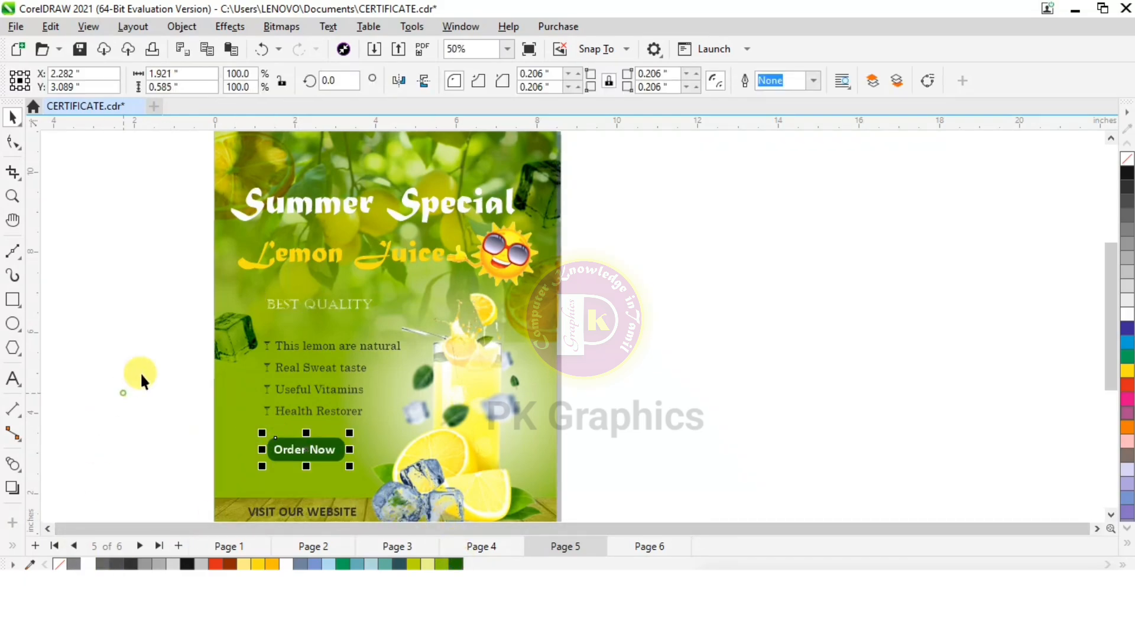
left_click(141, 372)
Fill the VISIT OUR WEBSITE and website link text at the flyer's base with white
scroll(428, 219, "down", 1)
scroll(348, 465, "up", 1)
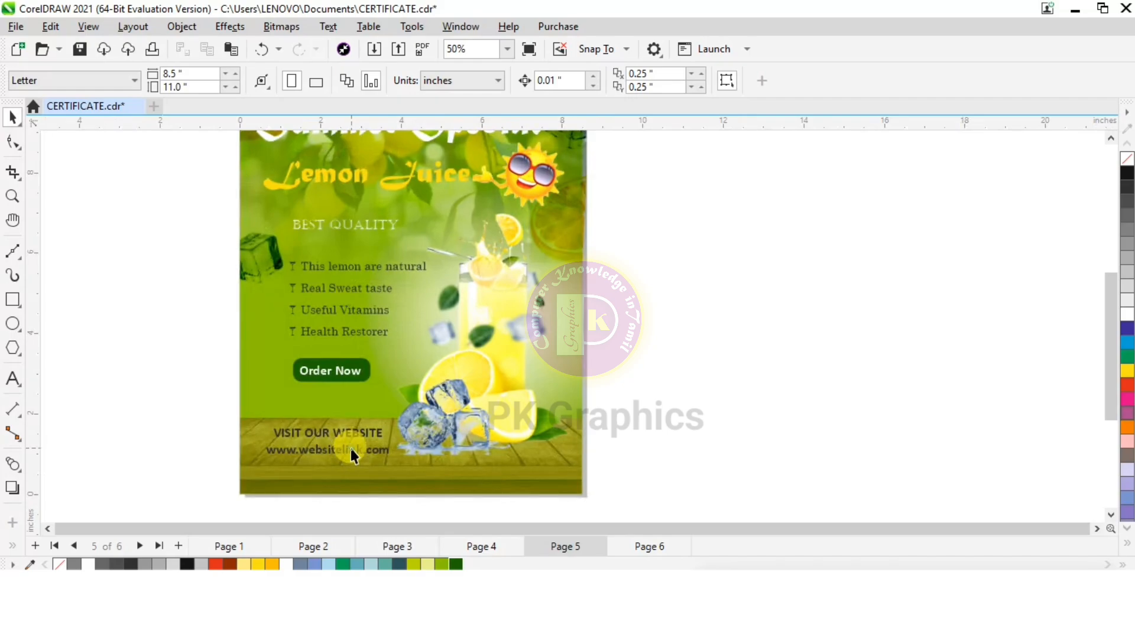
left_click(348, 451)
left_click(89, 564)
left_click(172, 381)
Add a Flat Top Right drop shadow to the Summer Special heading, offset it about -0.118" by -0.15", and set its opacity to 50
scroll(354, 139, "up", 1)
scroll(324, 296, "down", 2)
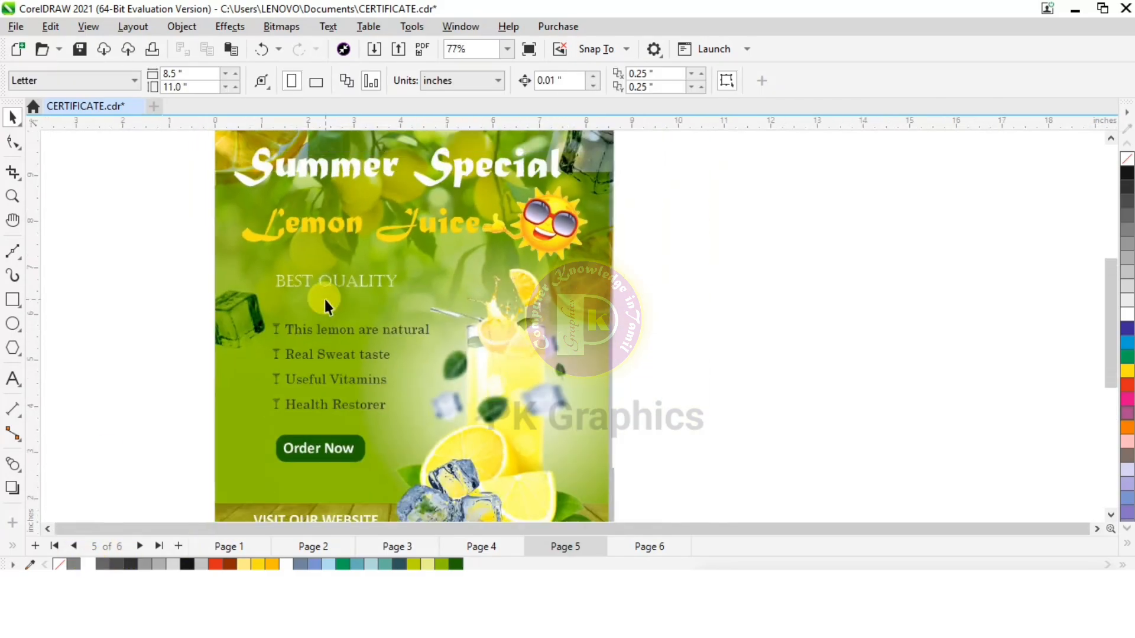
scroll(374, 165, "up", 1)
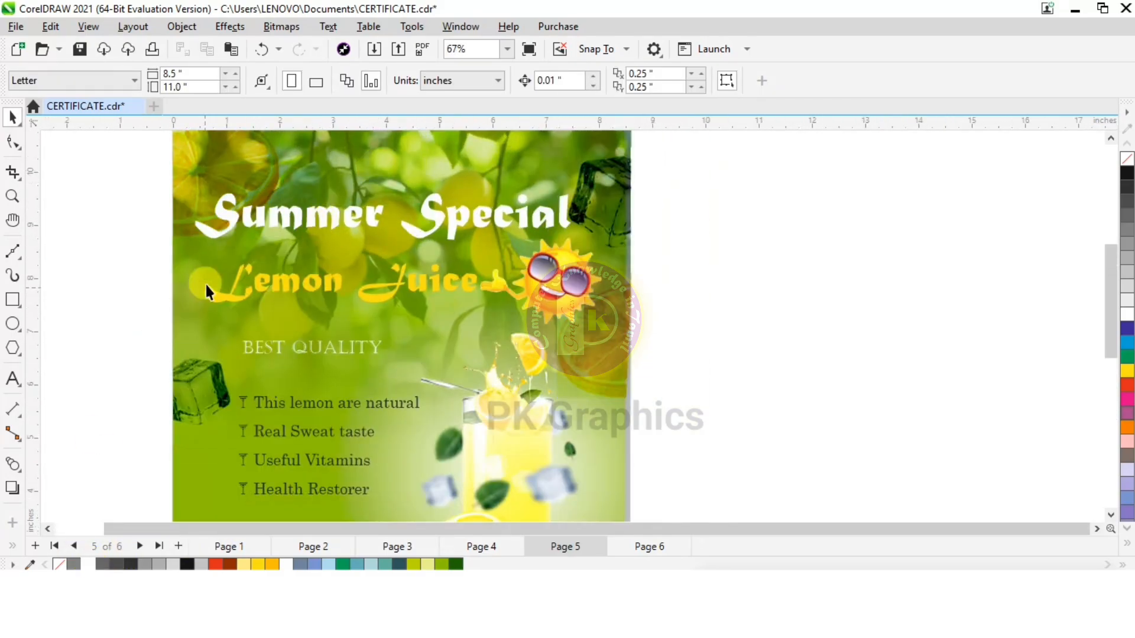
left_click(233, 213)
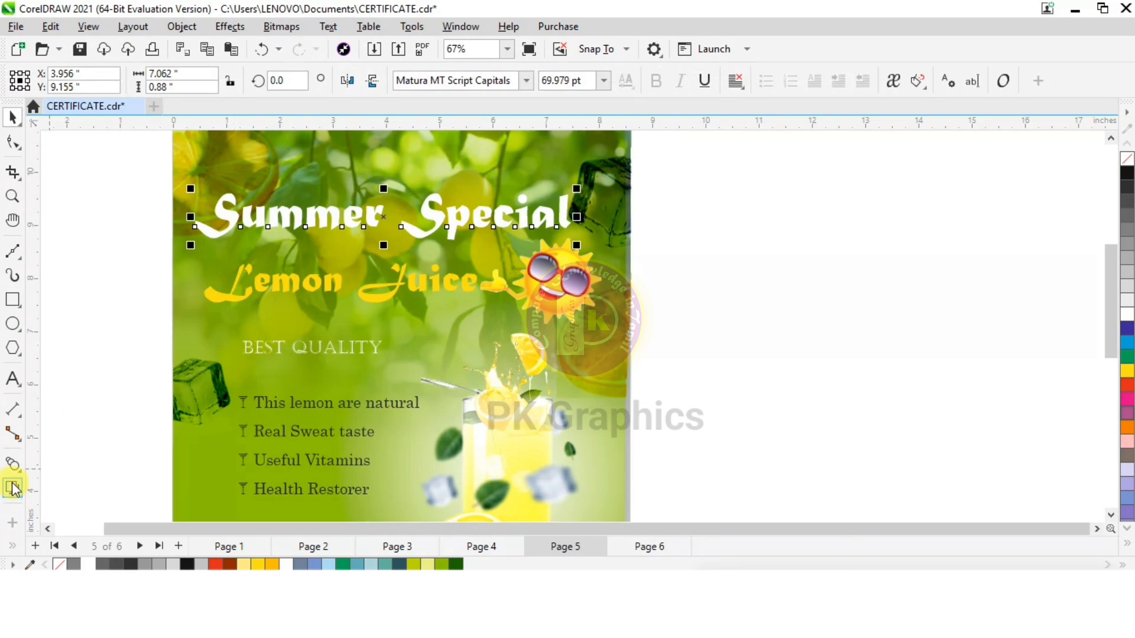
left_click(13, 488)
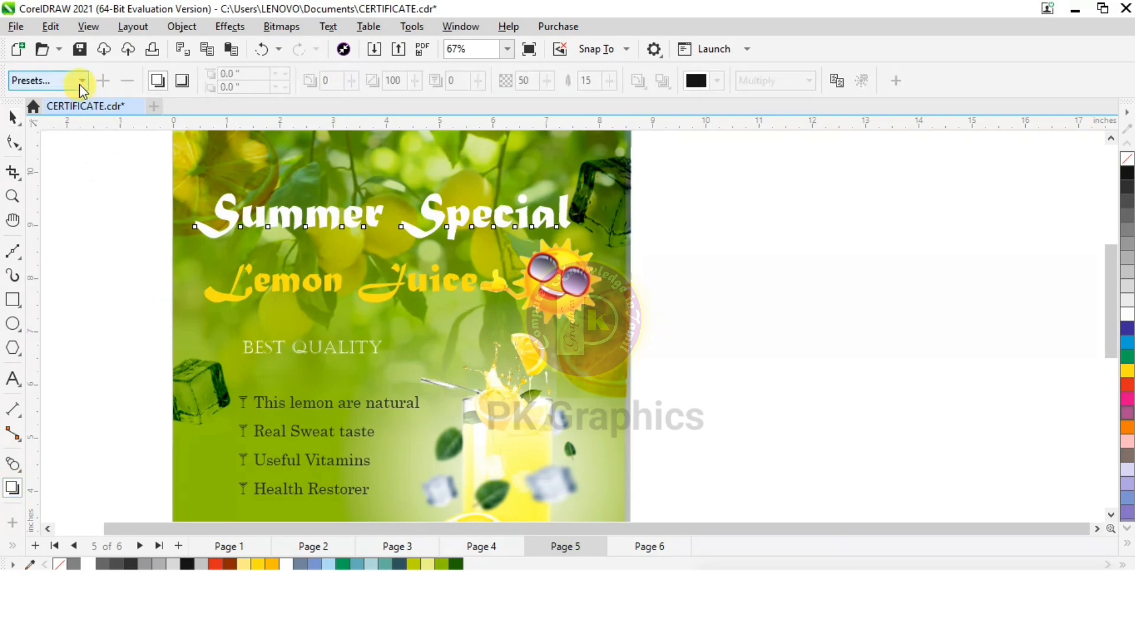
left_click(59, 82)
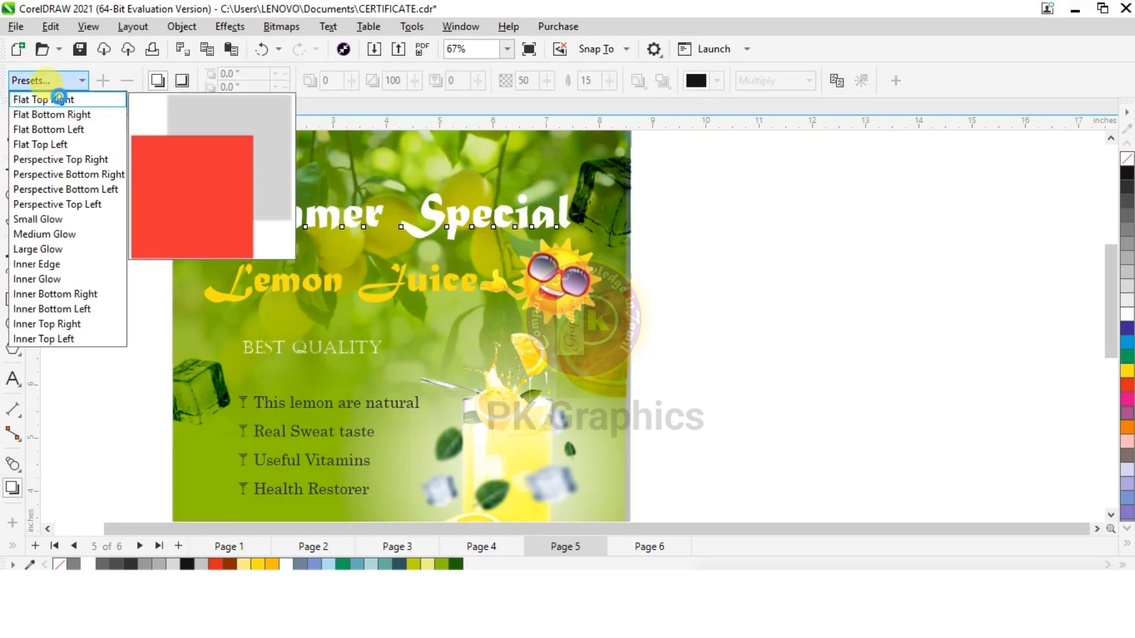
left_click(58, 99)
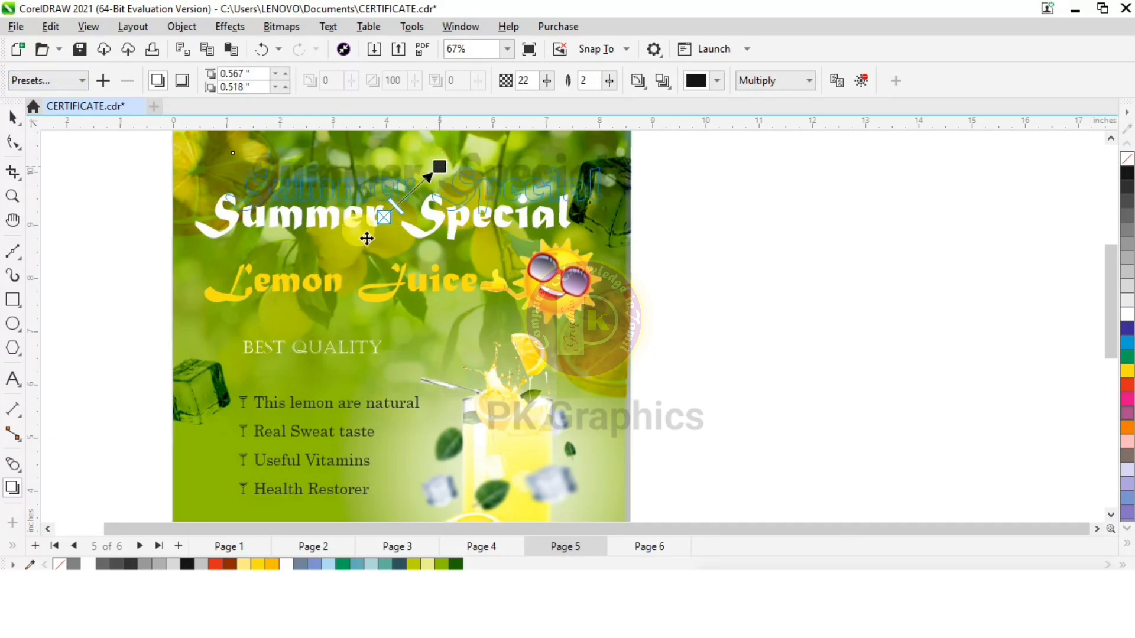
mouse_move(367, 239)
left_mouse_down()
mouse_move(293, 246)
mouse_move(359, 249)
left_mouse_up()
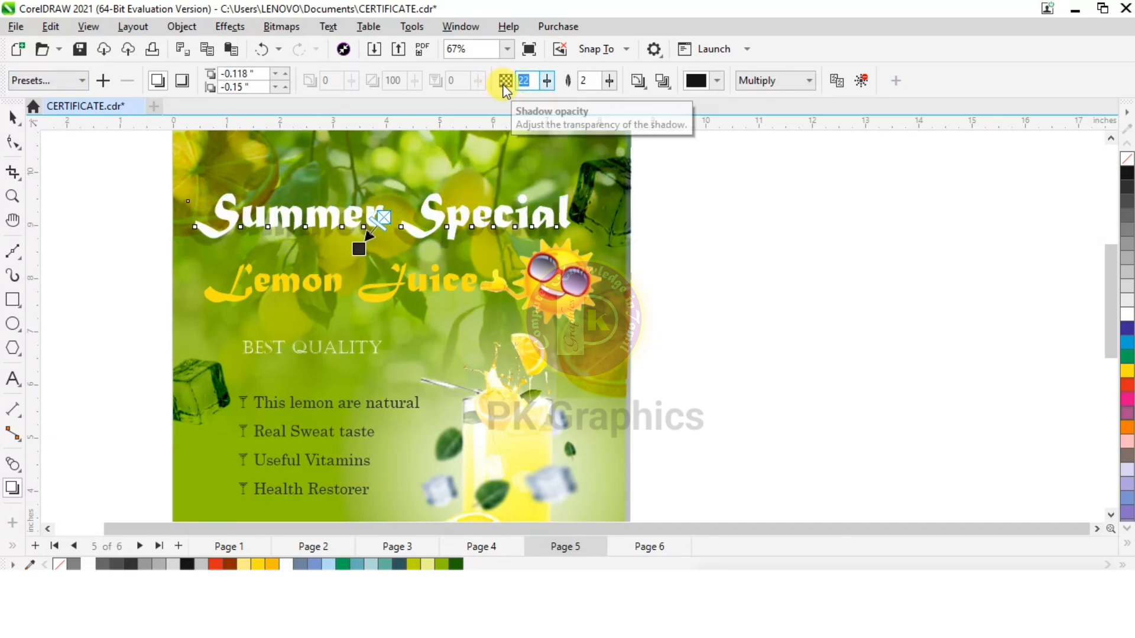
type("50")
key("Return")
Give the Lemon Juice heading a Flat Top Right drop shadow offset about 0.035" by -0.062" with 50 opacity
scroll(310, 186, "up", 2)
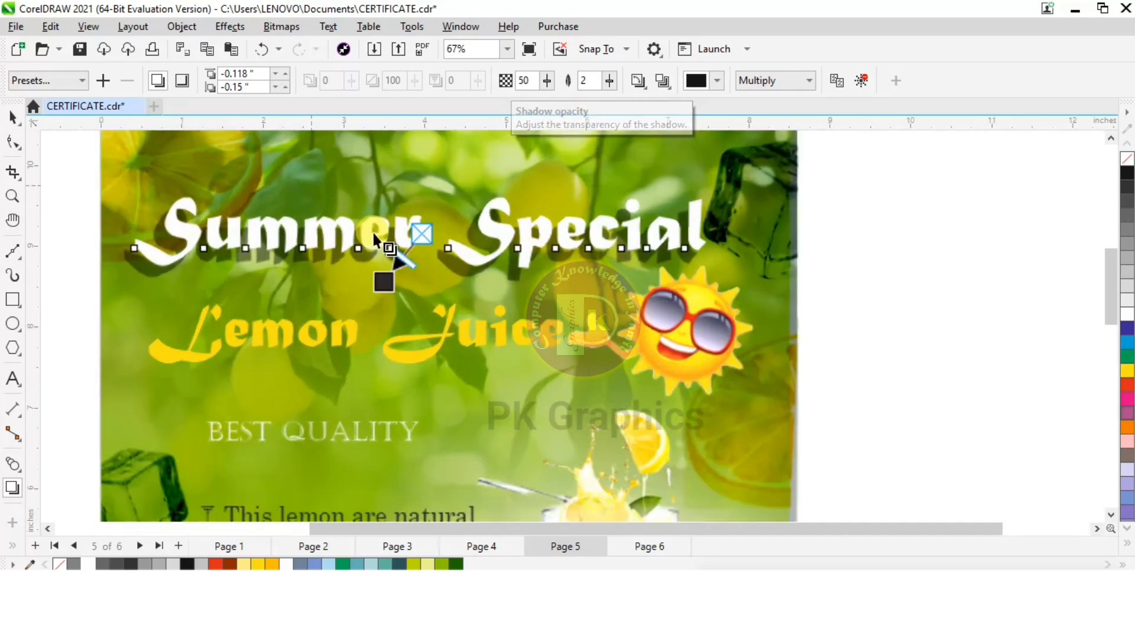
left_click(231, 351)
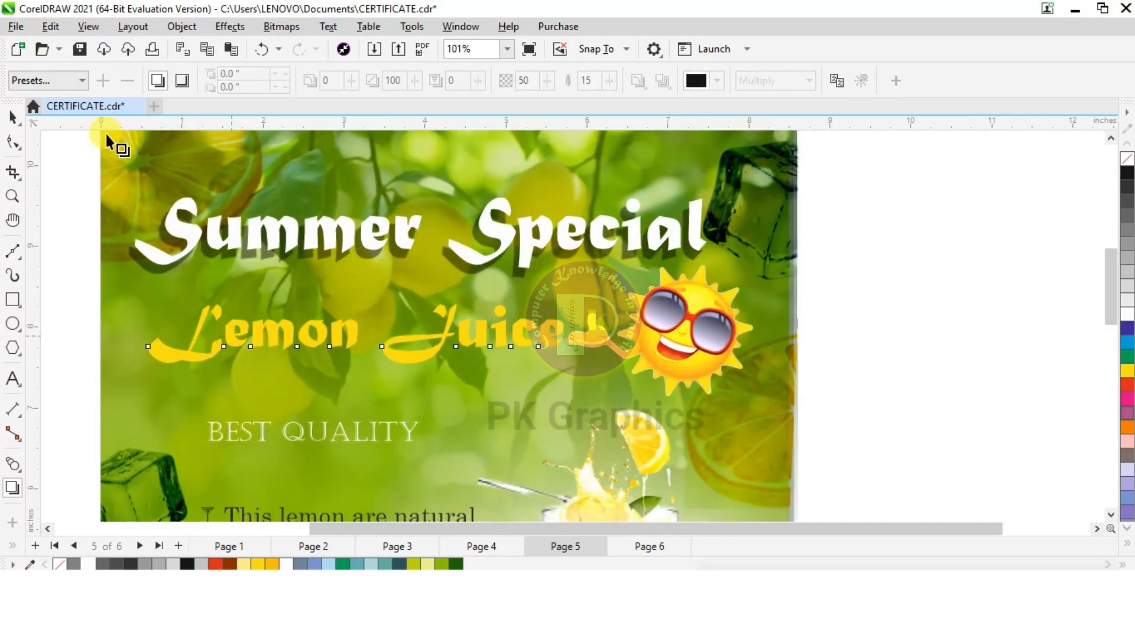
left_click(75, 81)
left_click(65, 99)
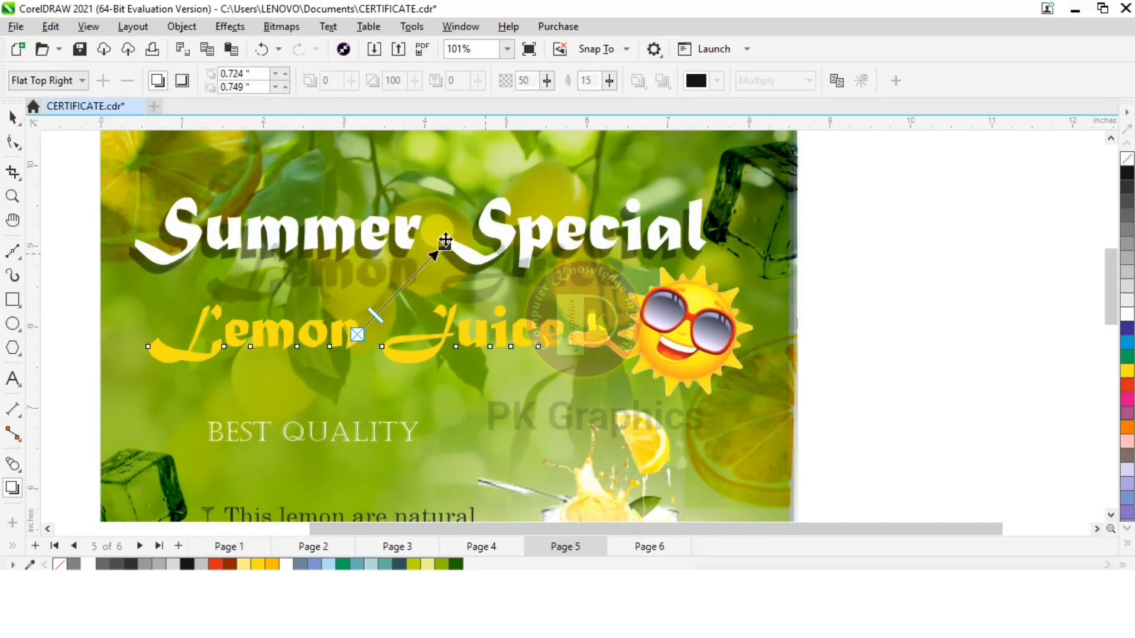
left_click_drag(444, 244, 376, 370)
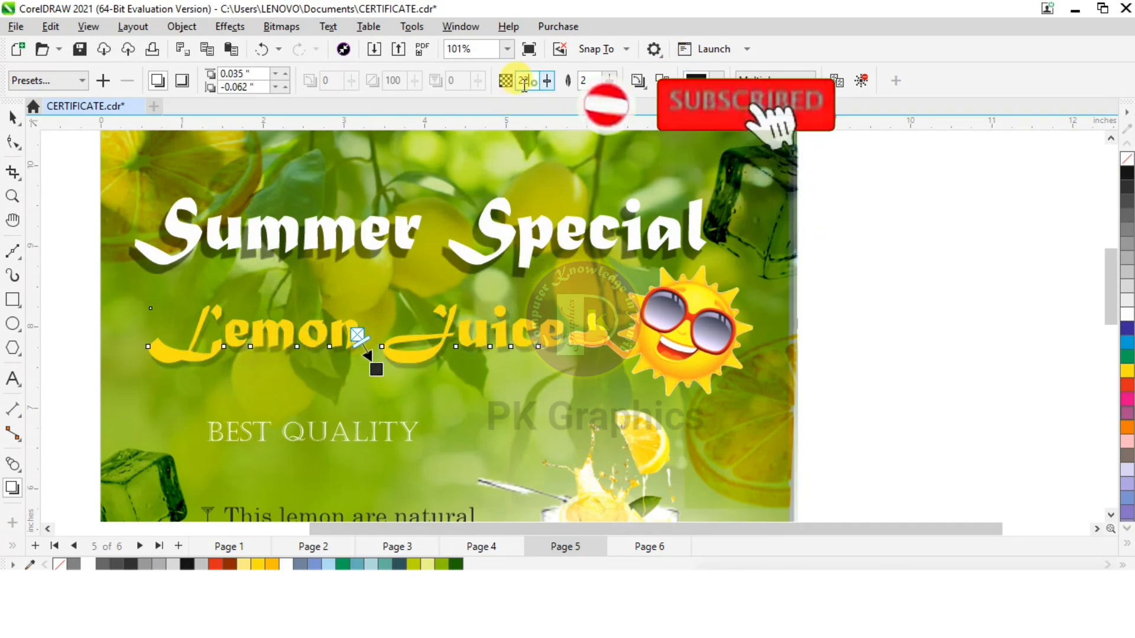
type("50")
key("Return")
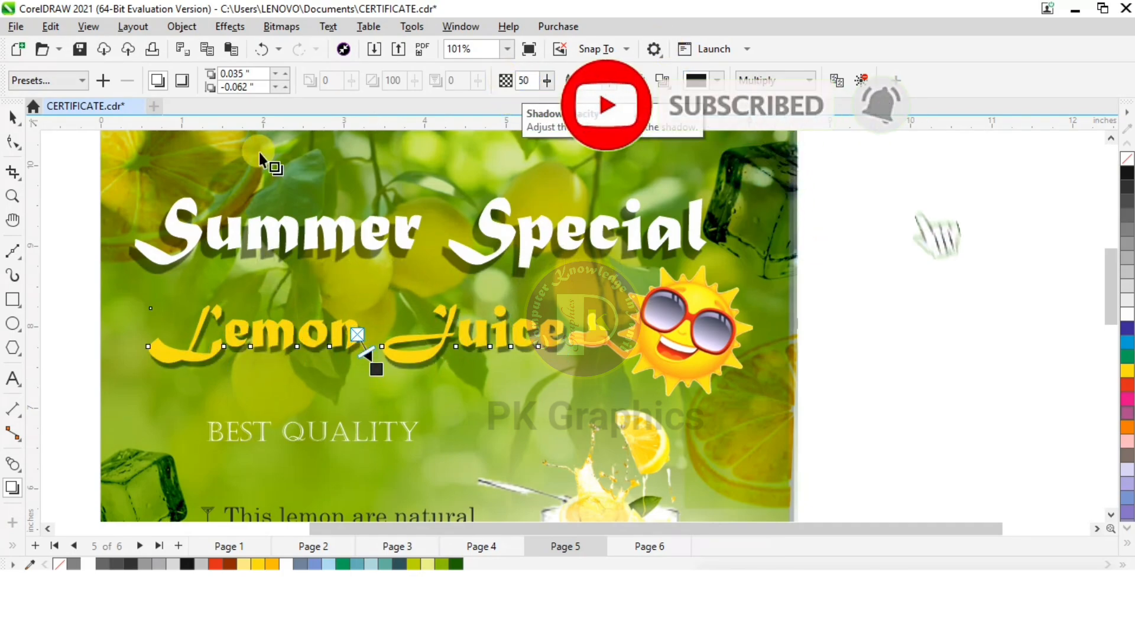
left_click(13, 118)
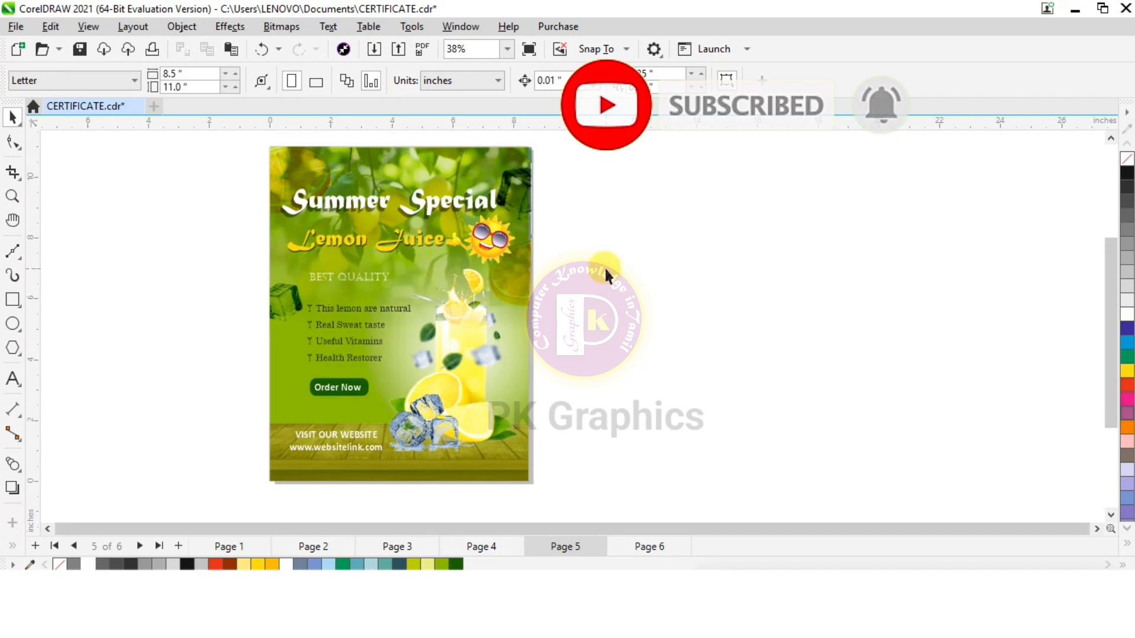